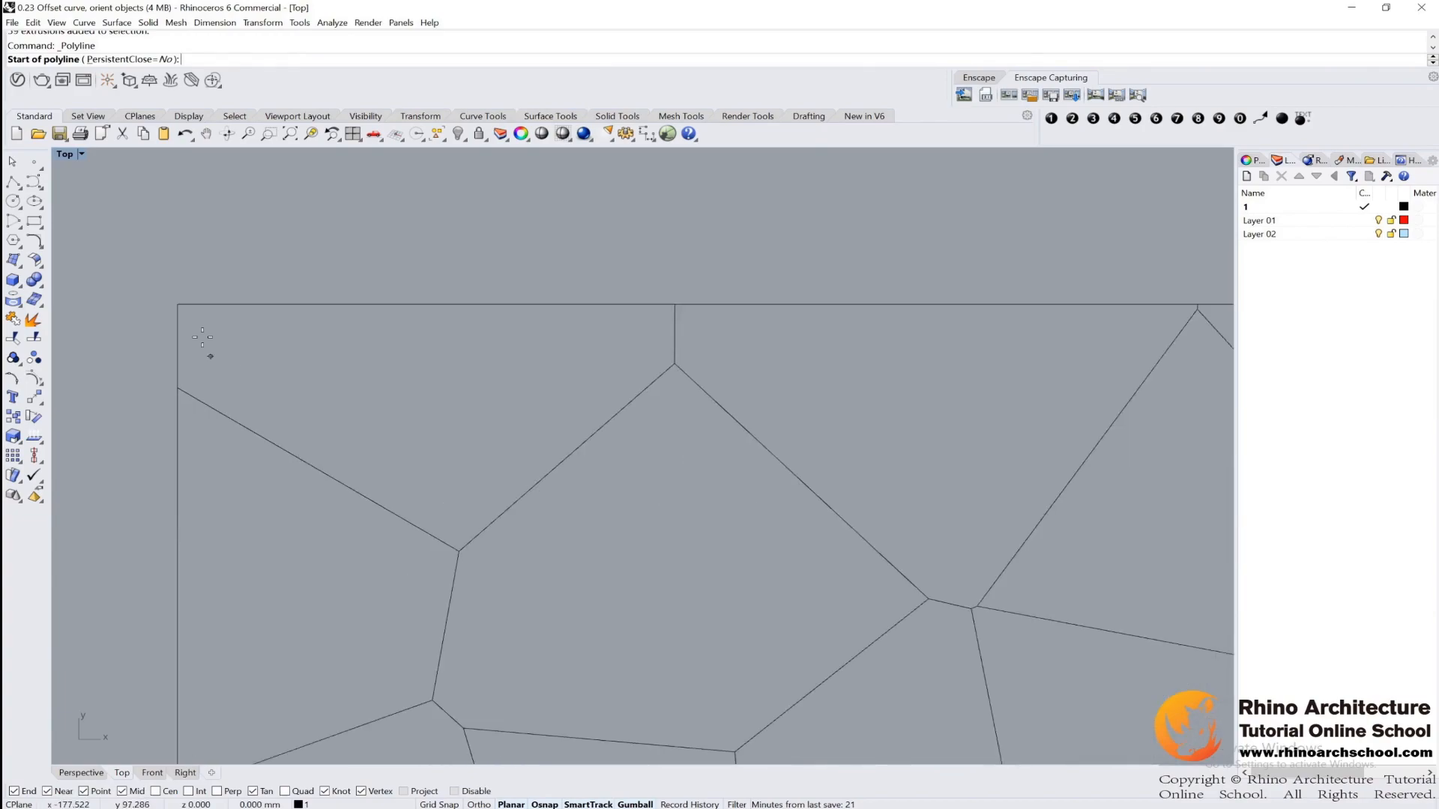
left_click(207, 379)
left_click(420, 486)
left_click(642, 372)
left_click(657, 328)
left_click(201, 324)
scroll(289, 266, "down", 2)
left_click_drag(248, 297, 257, 299)
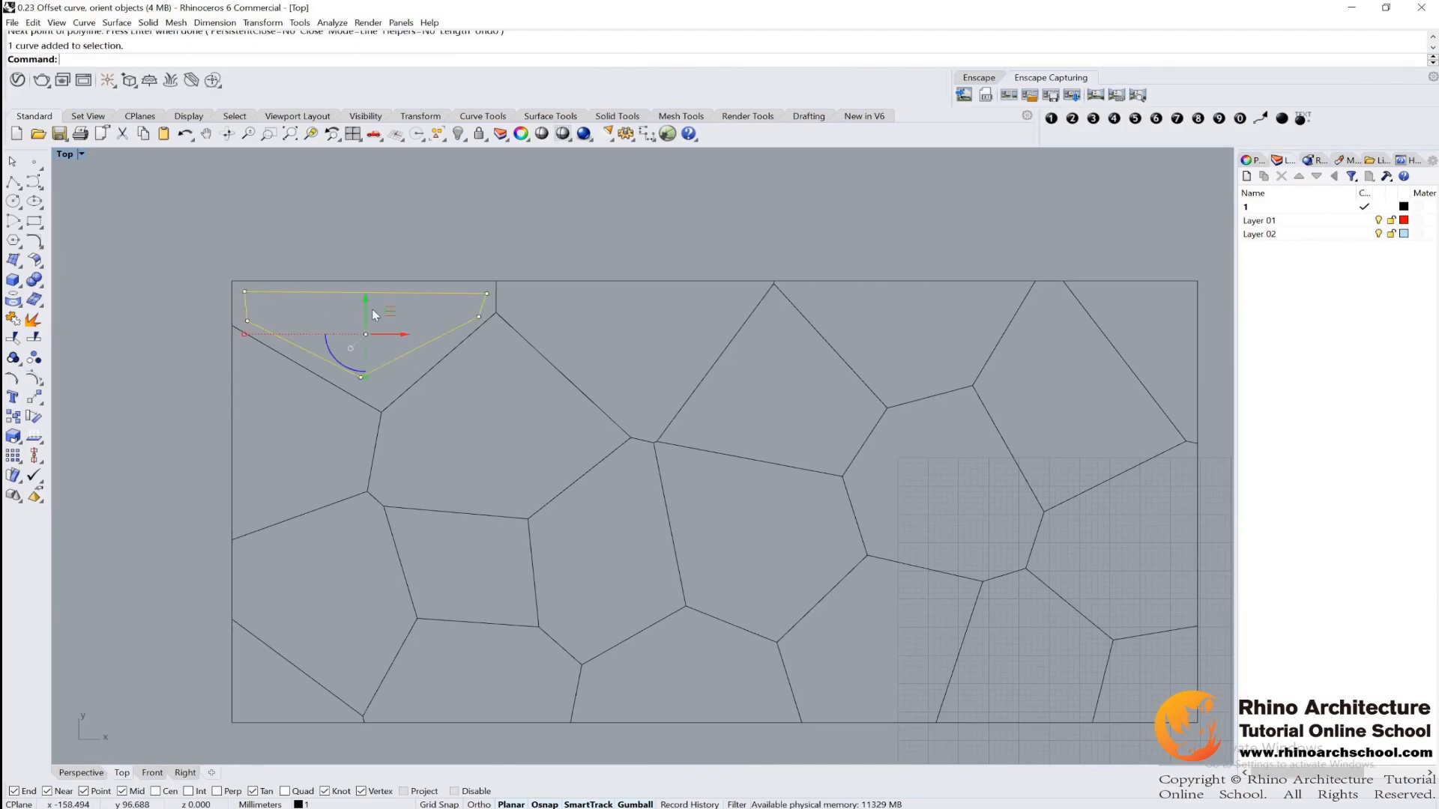
key("Delete")
Step: Offset the outline of the upper-left cell of the panel pattern inward by 1.2 mm with sharp corners
scroll(372, 309, "down", 3)
right_click_drag(349, 270, 296, 307)
scroll(195, 298, "up", 1)
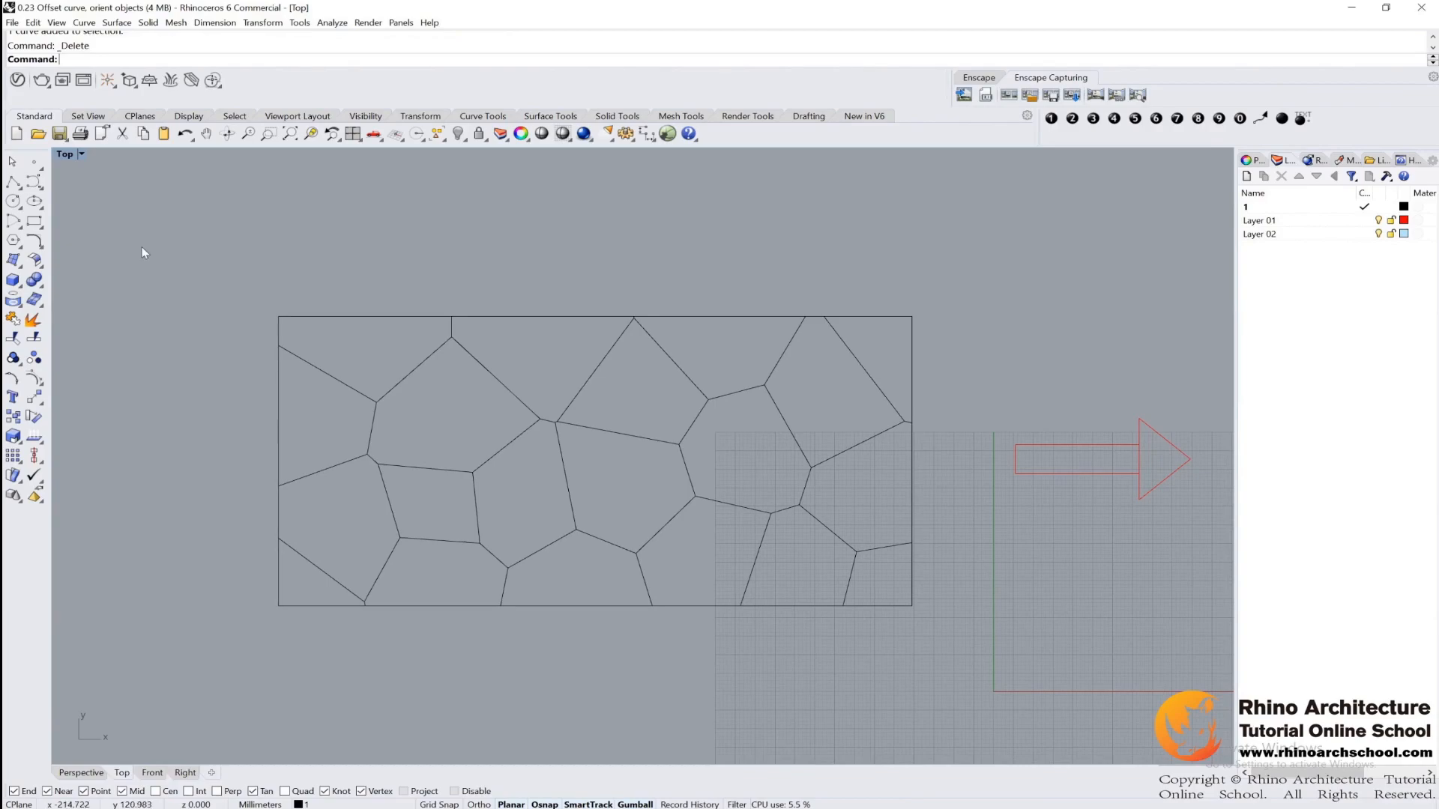
left_click(41, 247)
left_click_drag(83, 236, 163, 210)
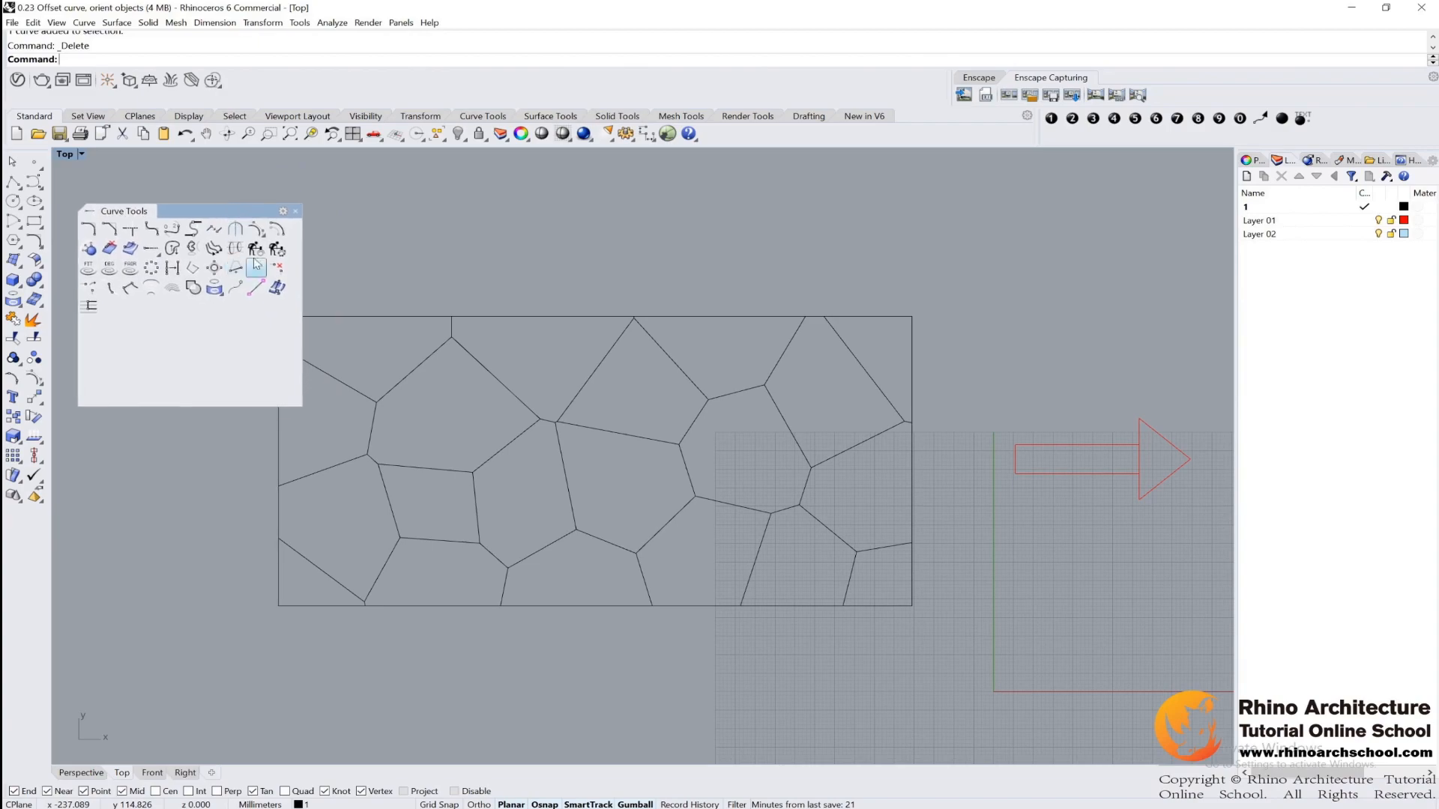
left_click(279, 230)
left_click(396, 316)
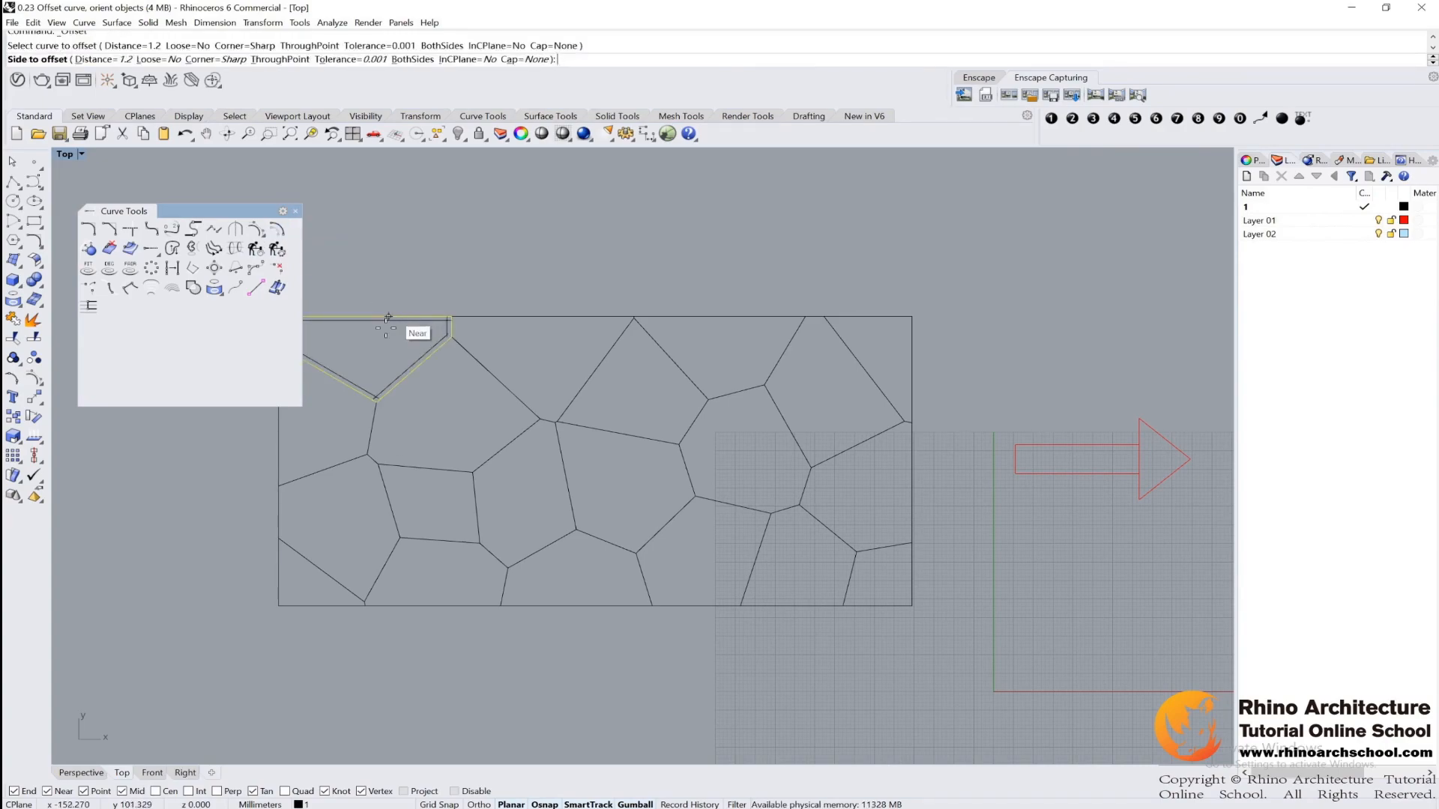
left_click(389, 339)
Step: Offset the cell's new inner outline inward again with the offset distance set to 1 mm
left_click_drag(187, 211, 102, 228)
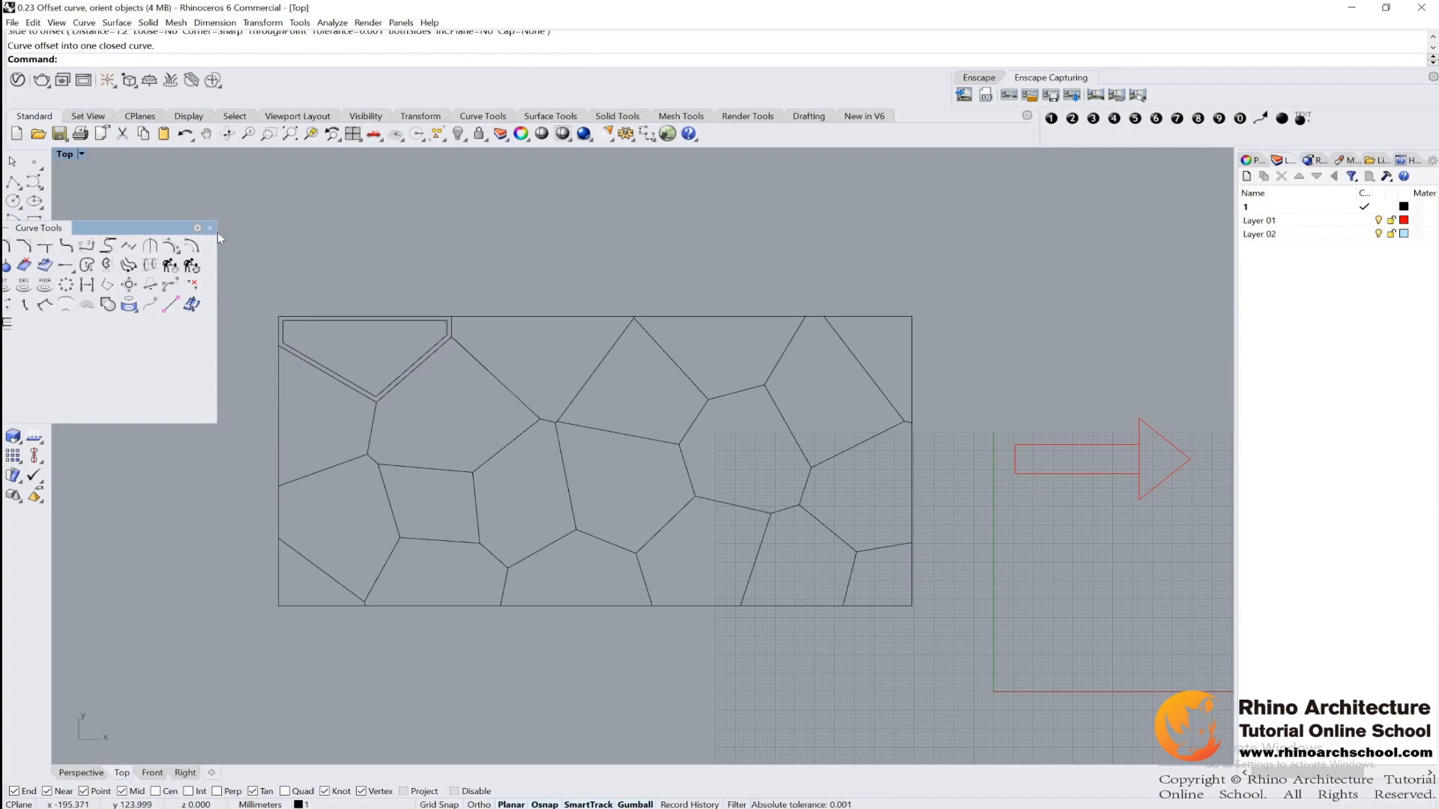
left_click(192, 246)
scroll(333, 330, "up", 3)
left_click(335, 318)
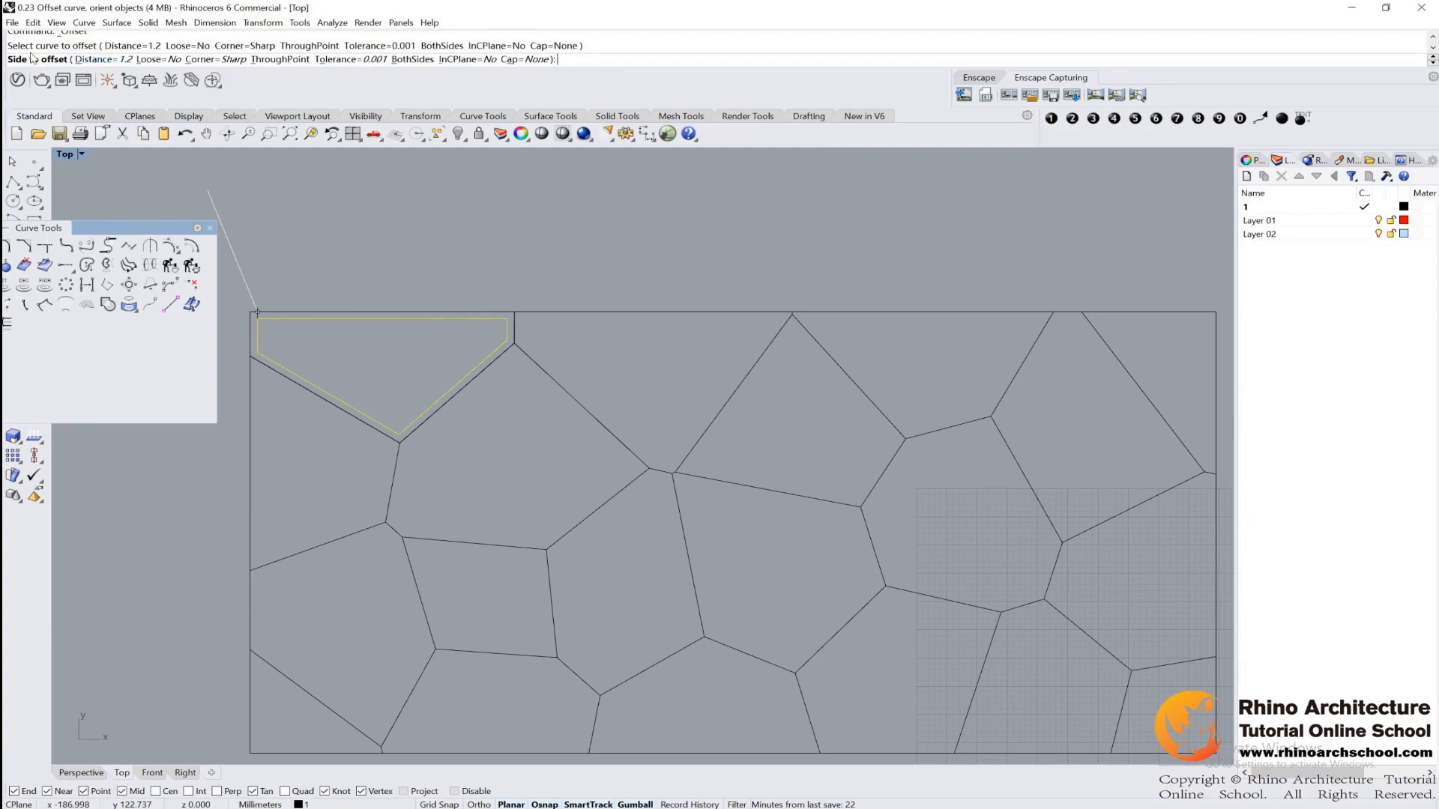
left_click(95, 60)
type("1")
key("Return")
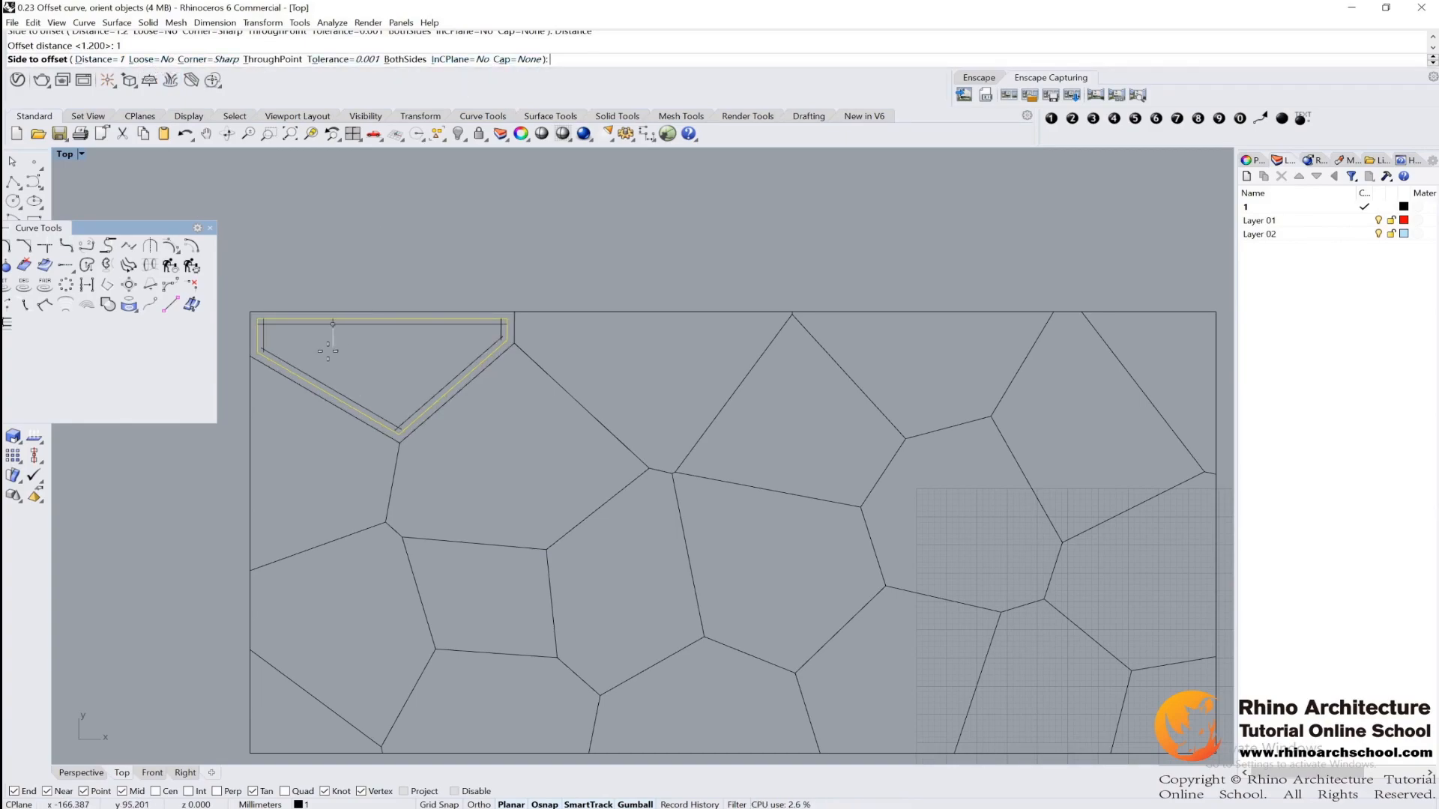
left_click(370, 372)
Step: Keep offsetting the innermost outline inward by 1 mm until the upper-left cell holds five nested offset curves
left_click(313, 376)
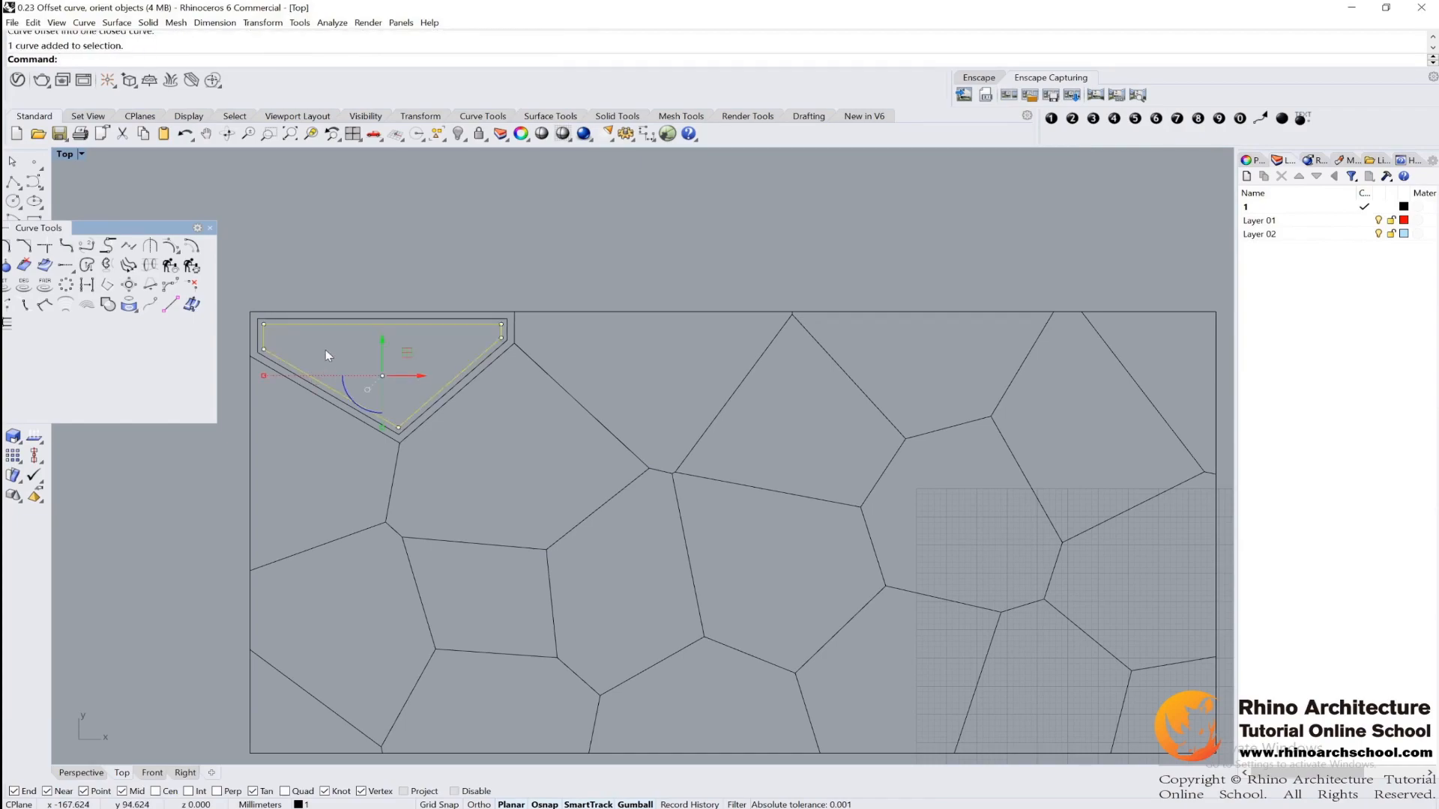
key("Return")
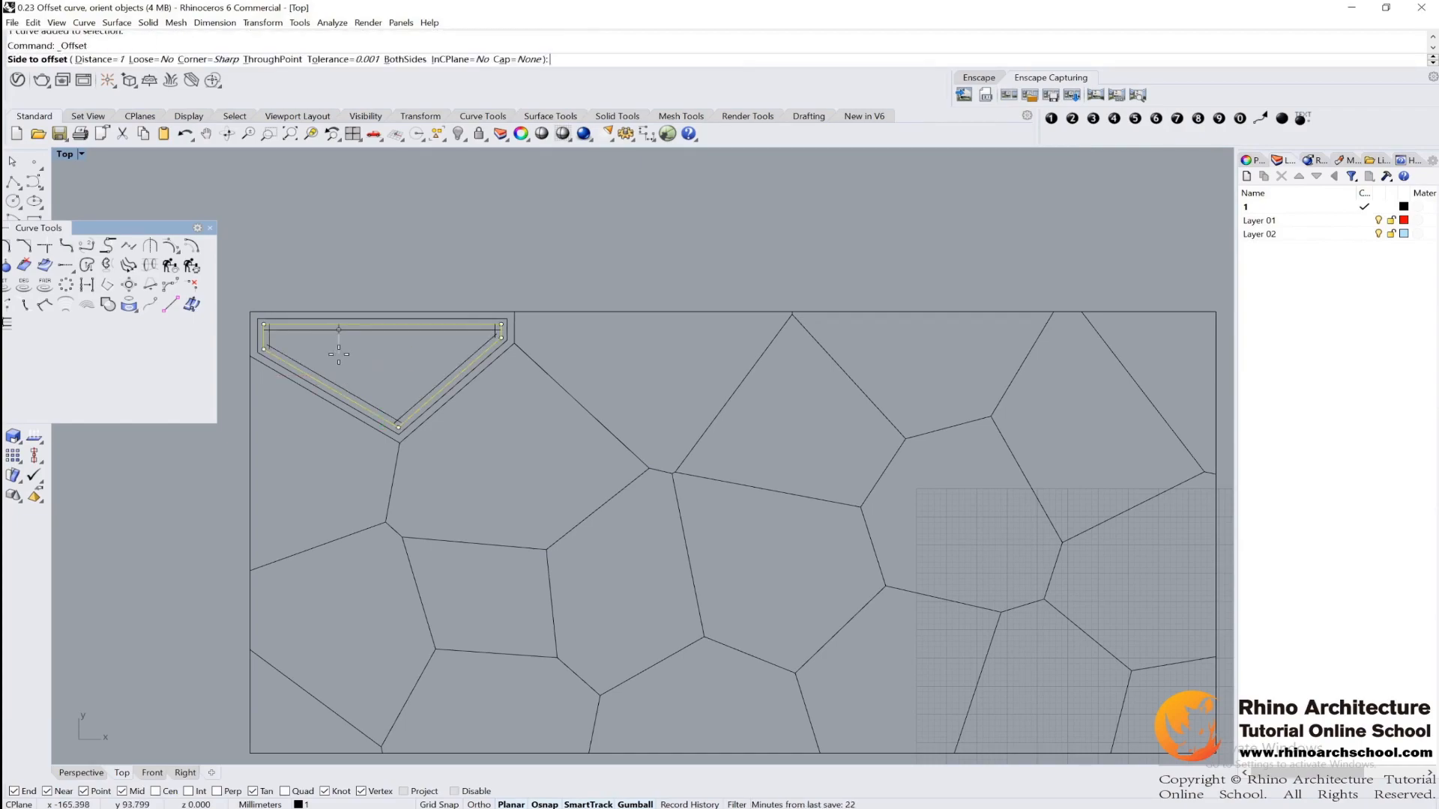
left_click(339, 354)
scroll(336, 335, "down", 3)
scroll(337, 336, "up", 5)
key("Return")
left_click(346, 345)
left_click(320, 325)
left_click(322, 340)
key("Return")
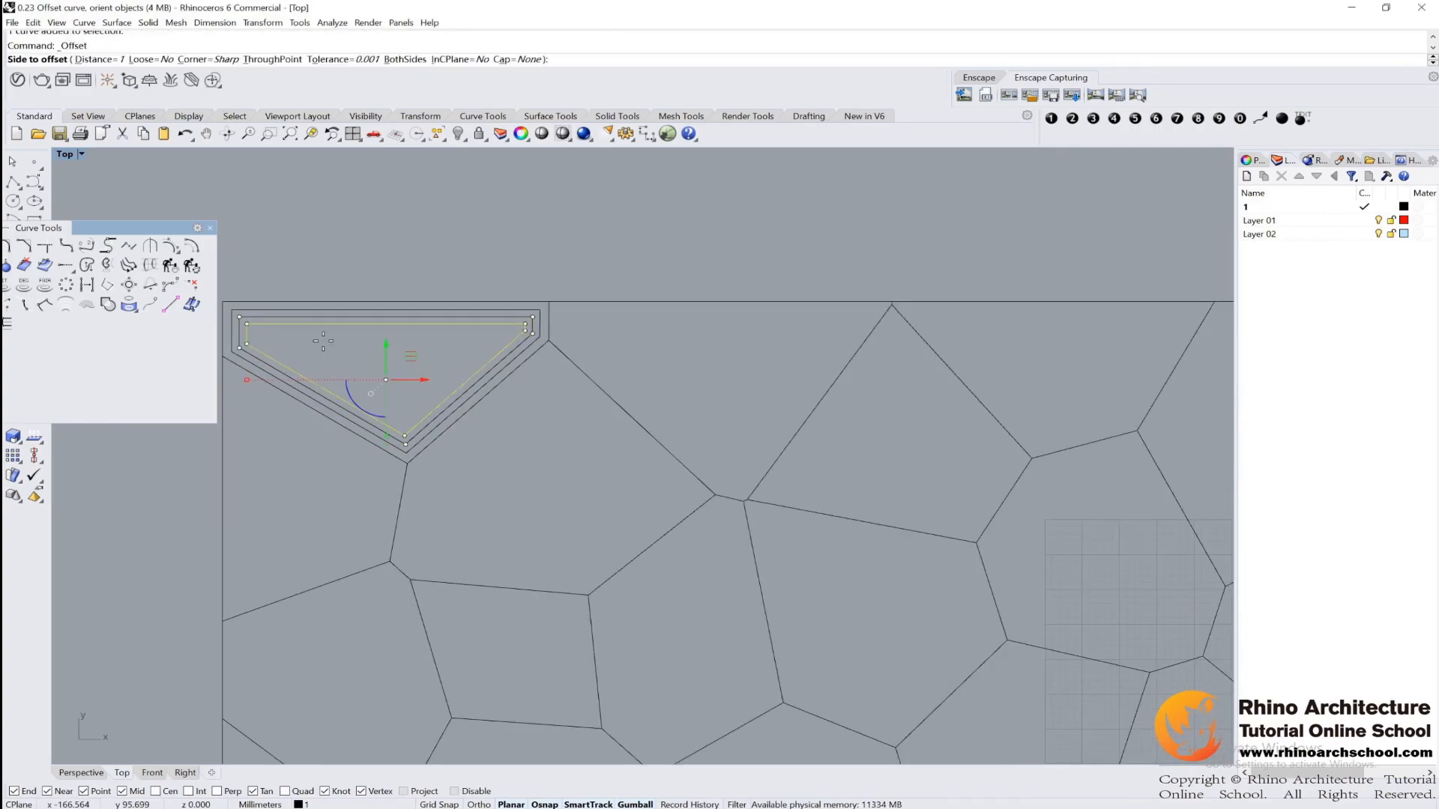
left_click(323, 341)
key("Return")
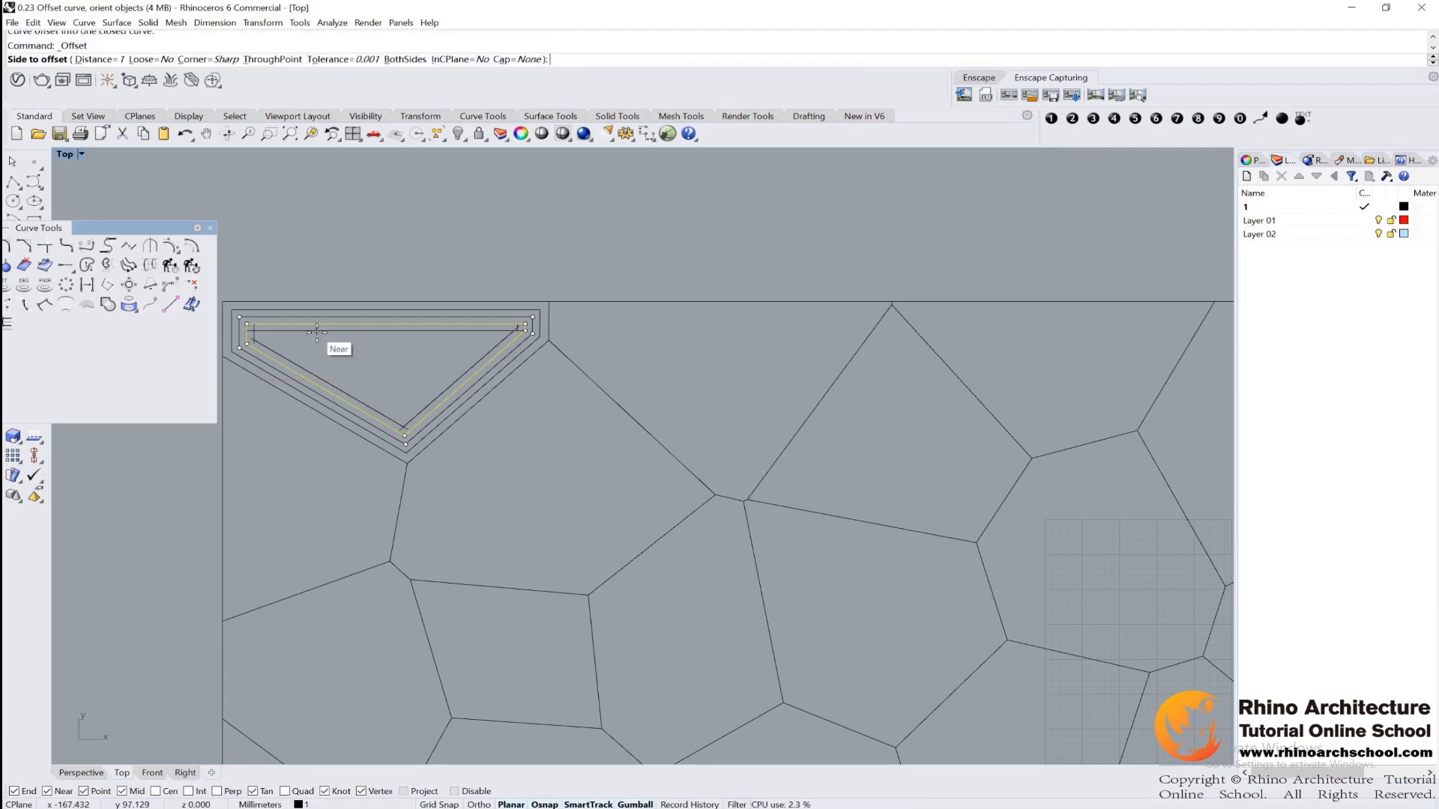
left_click(313, 336)
key("Return")
left_click(319, 352)
key("Escape")
scroll(255, 333, "up", 4)
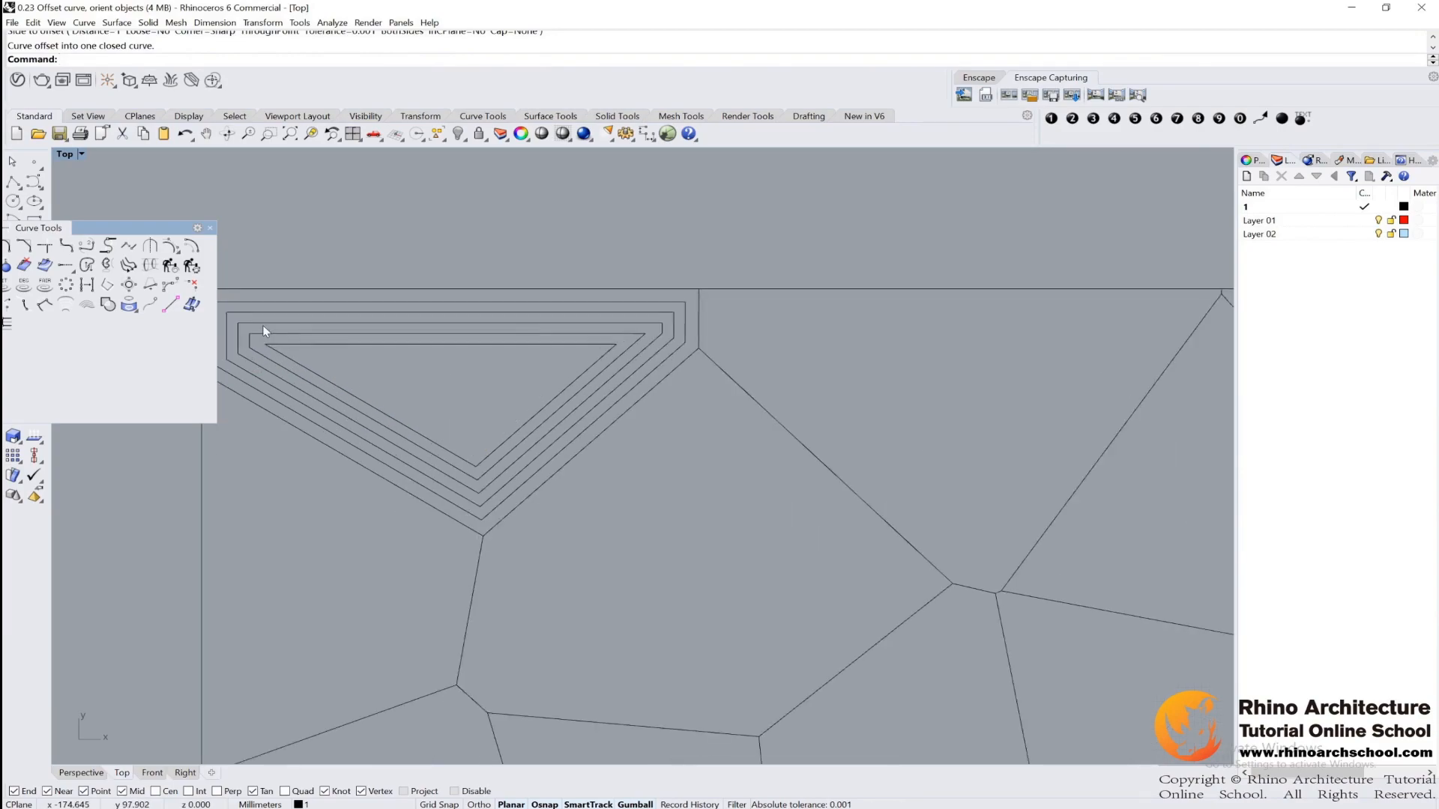
Step: Examine the nested offset curves, and compare the flat pattern with the finished extruded panel in the Perspective view
left_click(305, 358)
left_click(304, 359)
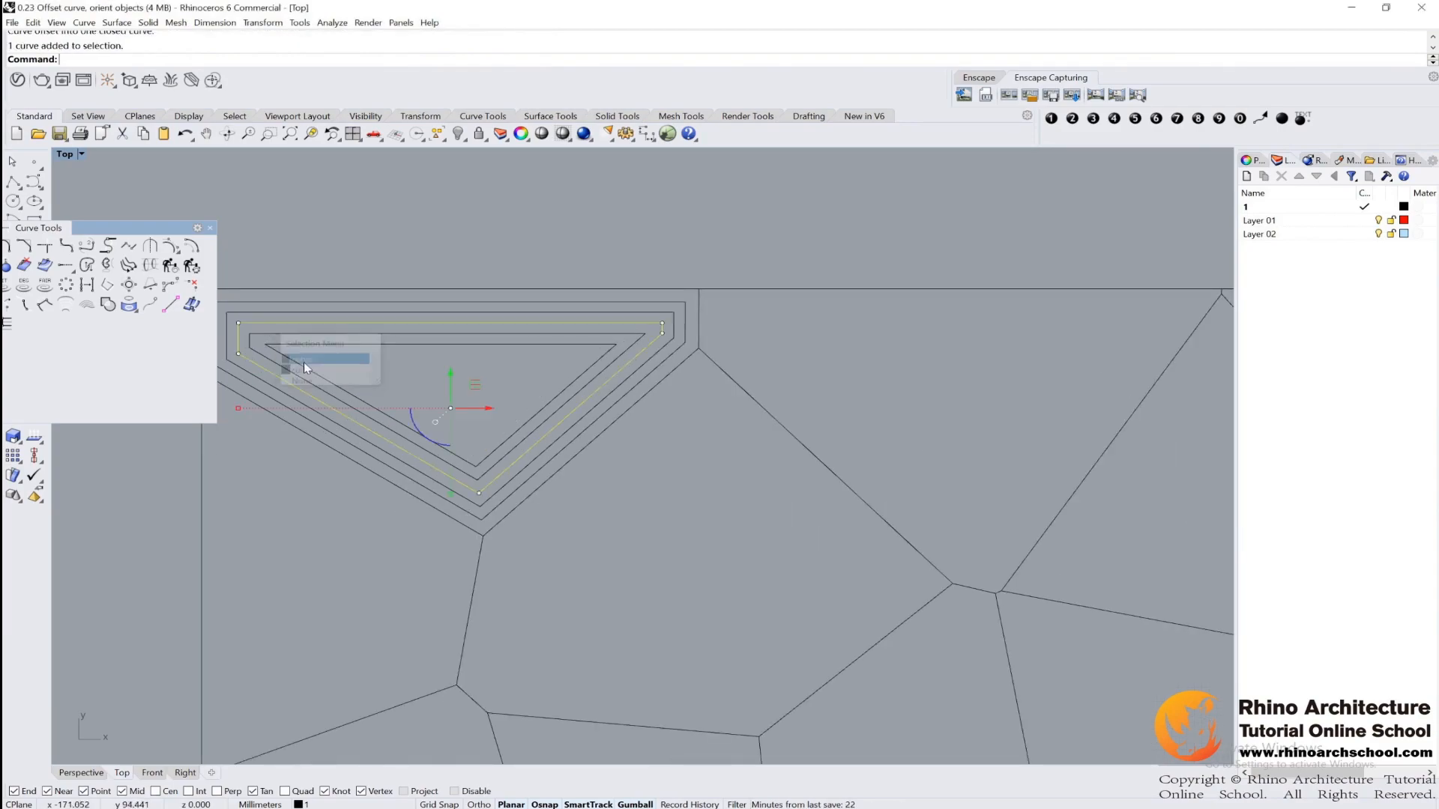
left_click(259, 313, "shift")
left_click(259, 326)
scroll(254, 300, "down", 5)
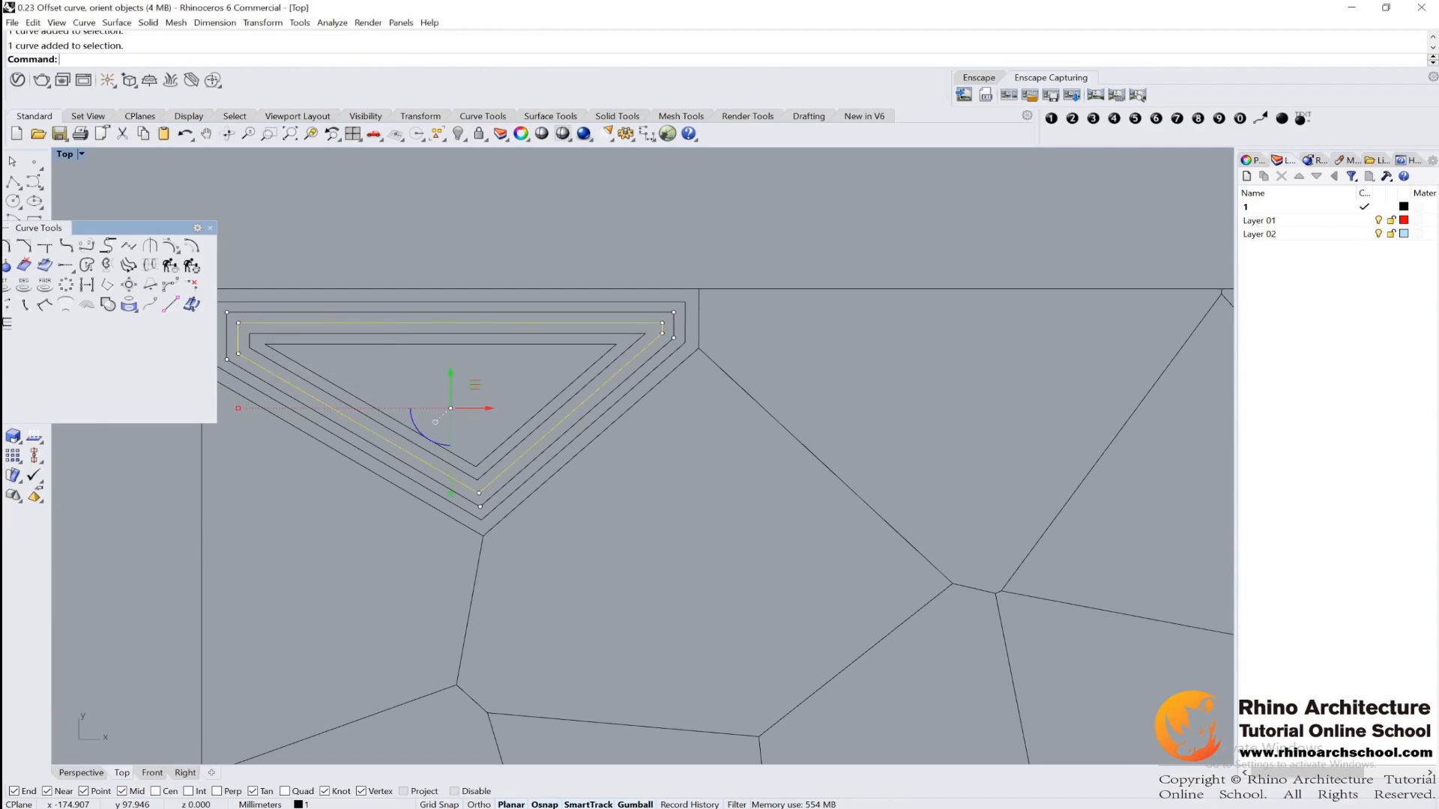
double_click(71, 155)
double_click(667, 153)
right_click_drag(719, 315, 792, 318)
scroll(789, 421, "up", 5)
right_click_drag(789, 421, 830, 375)
right_click_drag(837, 321, 786, 410)
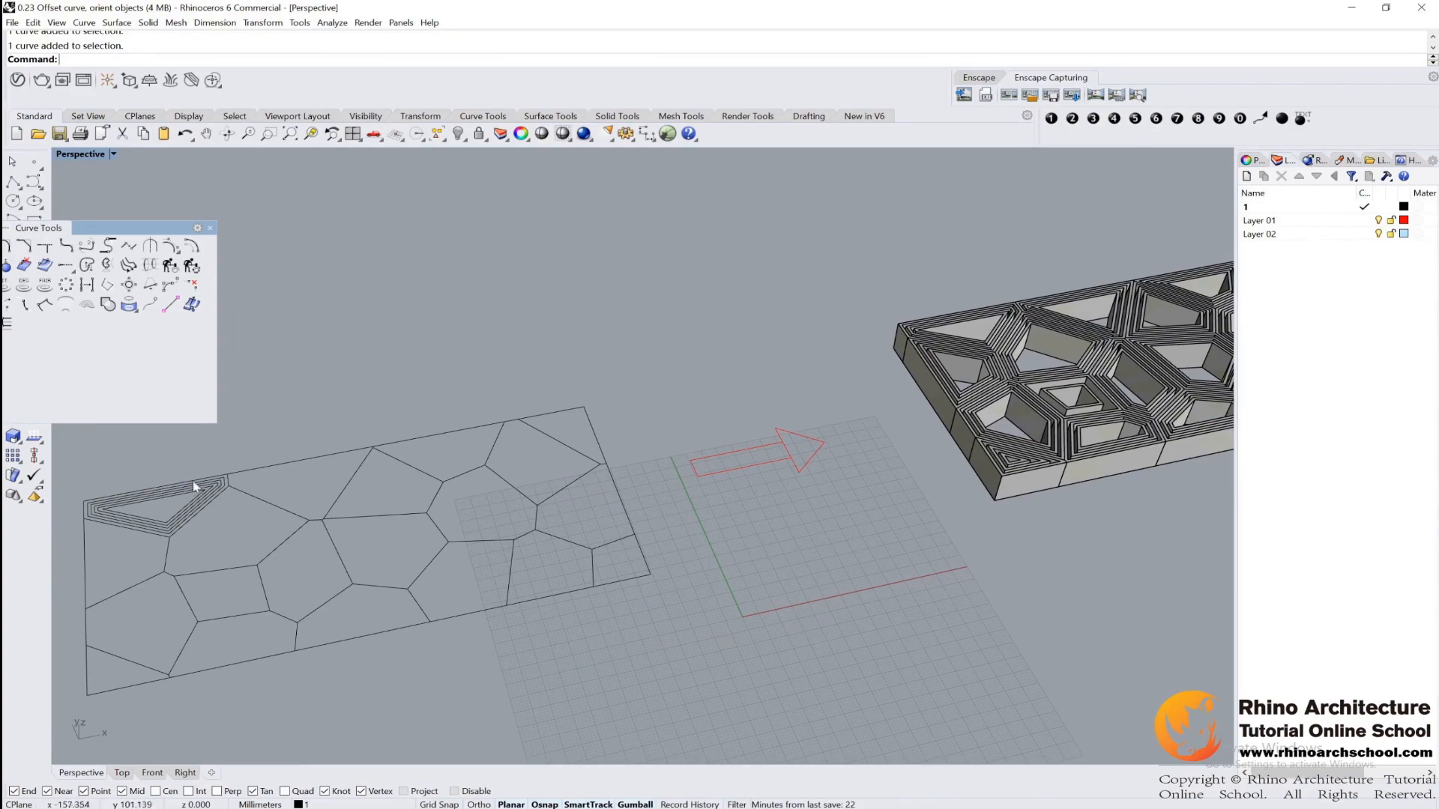
right_click_drag(967, 409, 916, 414)
scroll(916, 415, "down", 4)
right_click_drag(995, 446, 937, 467, "shift")
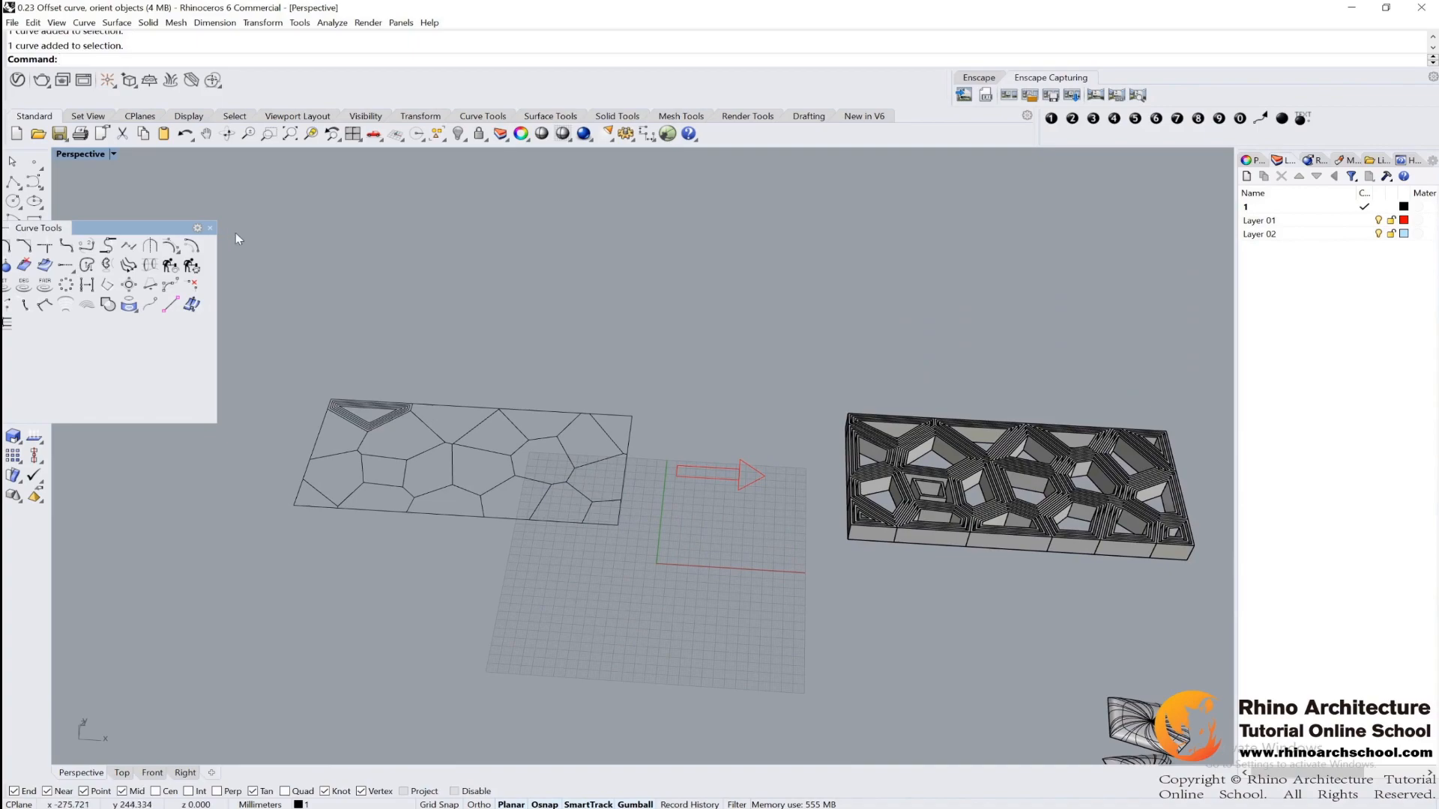
left_click(210, 228)
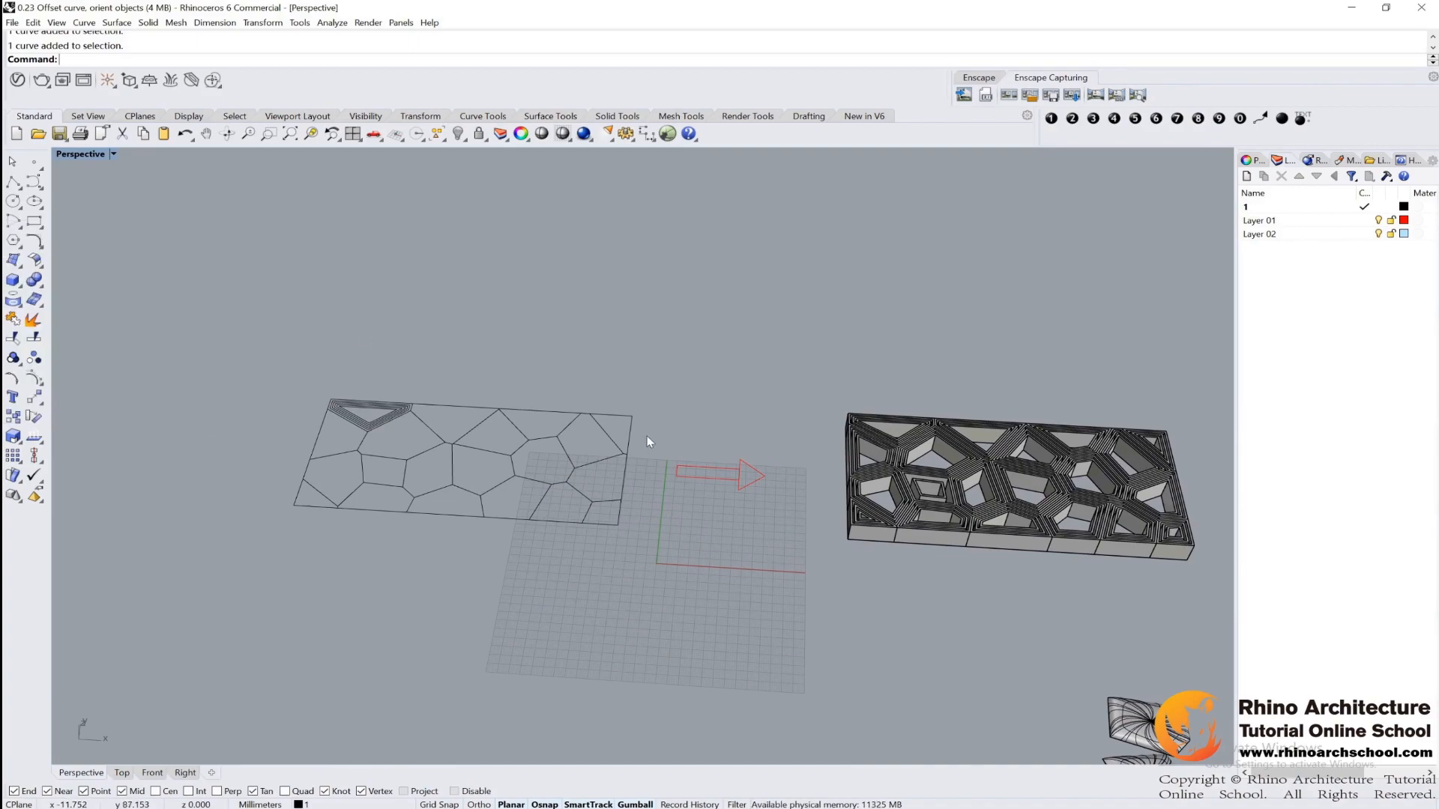
right_click_drag(346, 308, 502, 420)
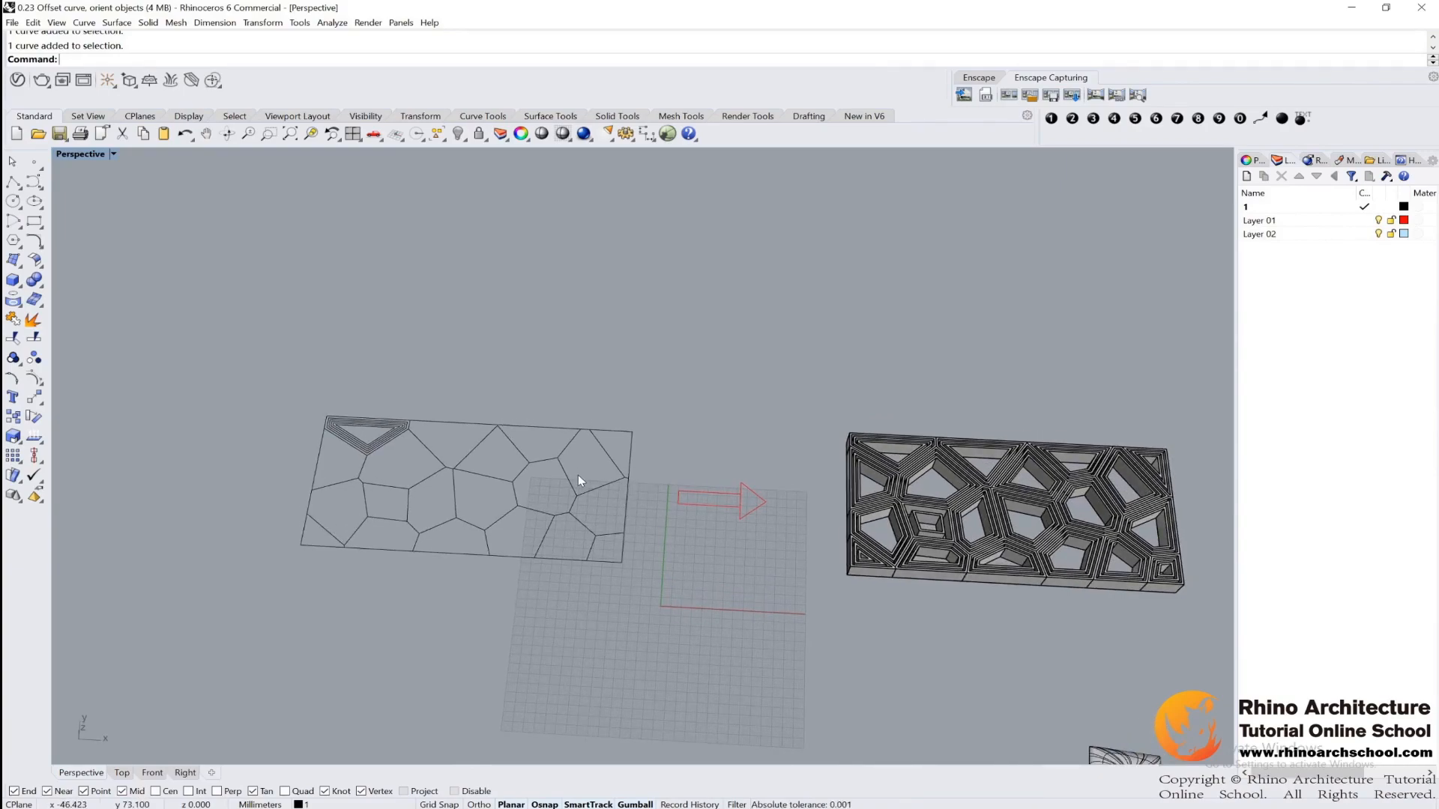
scroll(357, 446, "up", 5)
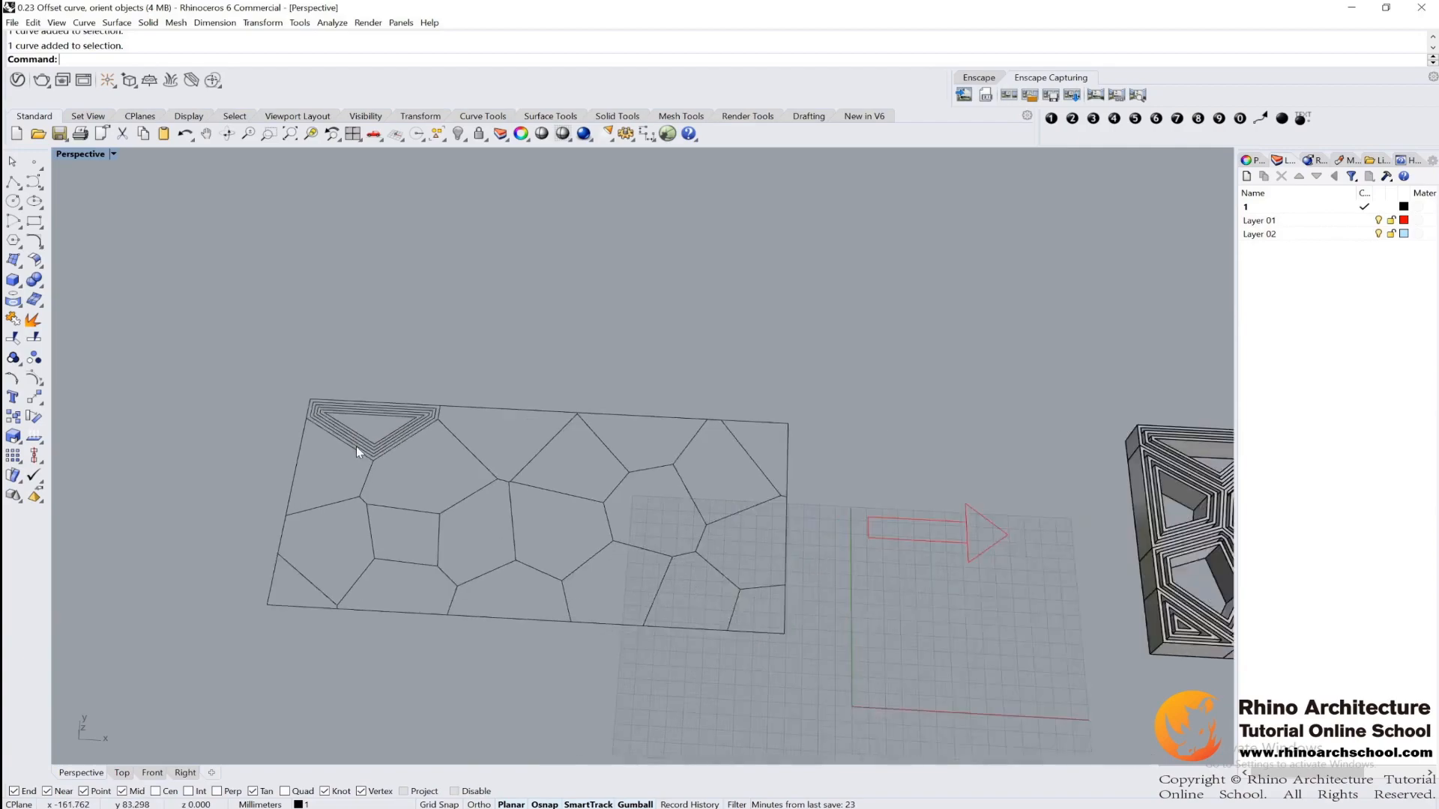
right_click_drag(370, 446, 371, 449)
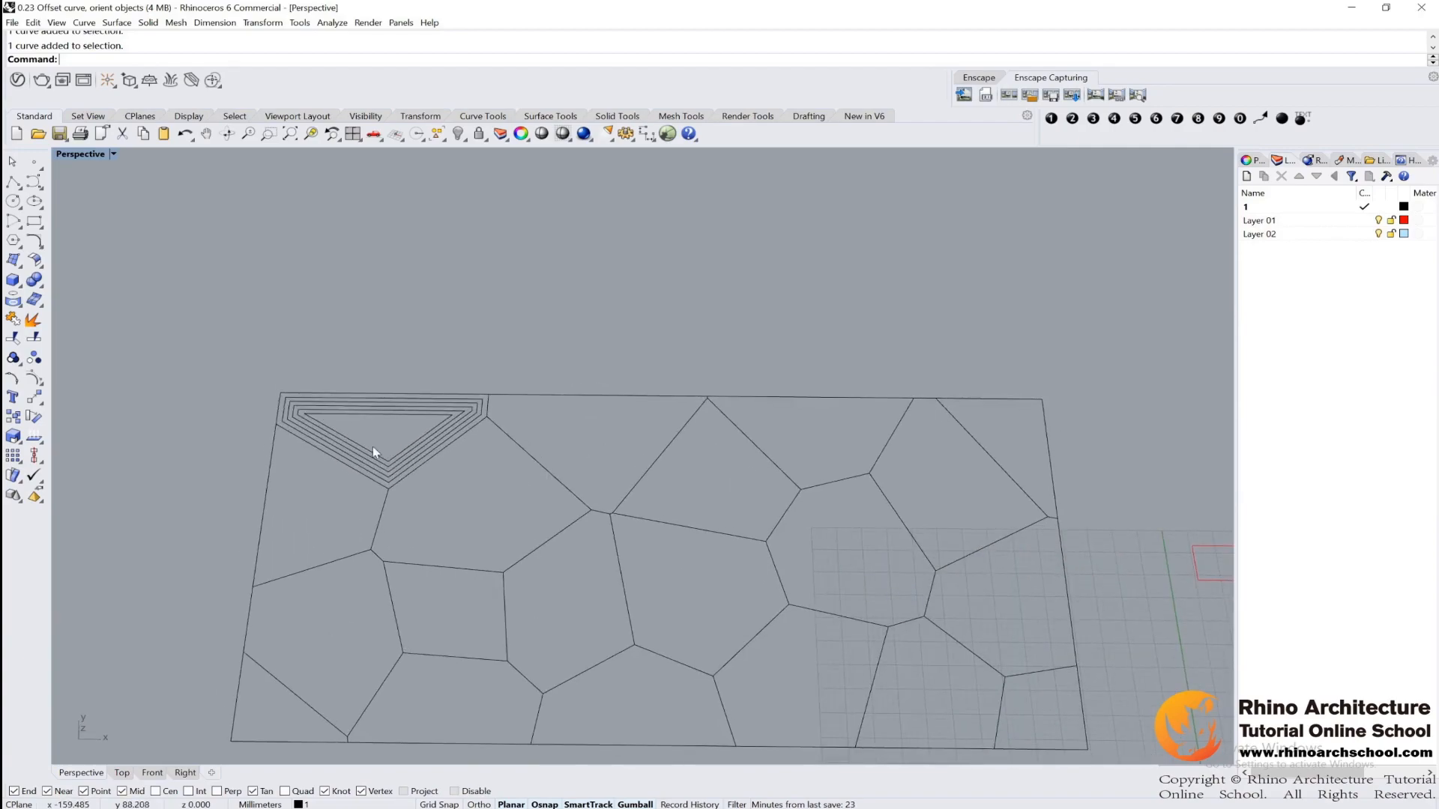
Step: Keep the Surface Creation tools floating beside the cell pattern
left_click(16, 264)
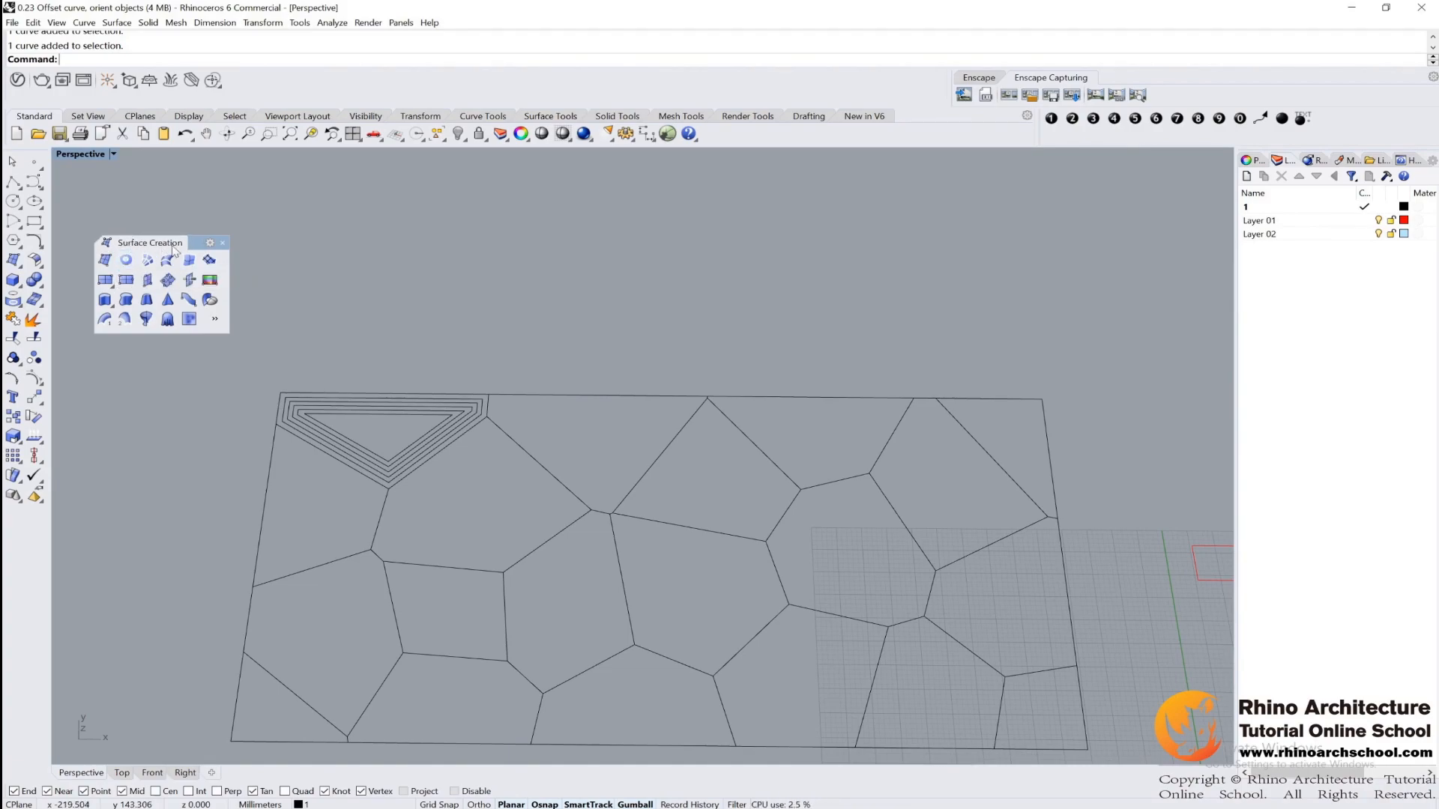
left_click(13, 260)
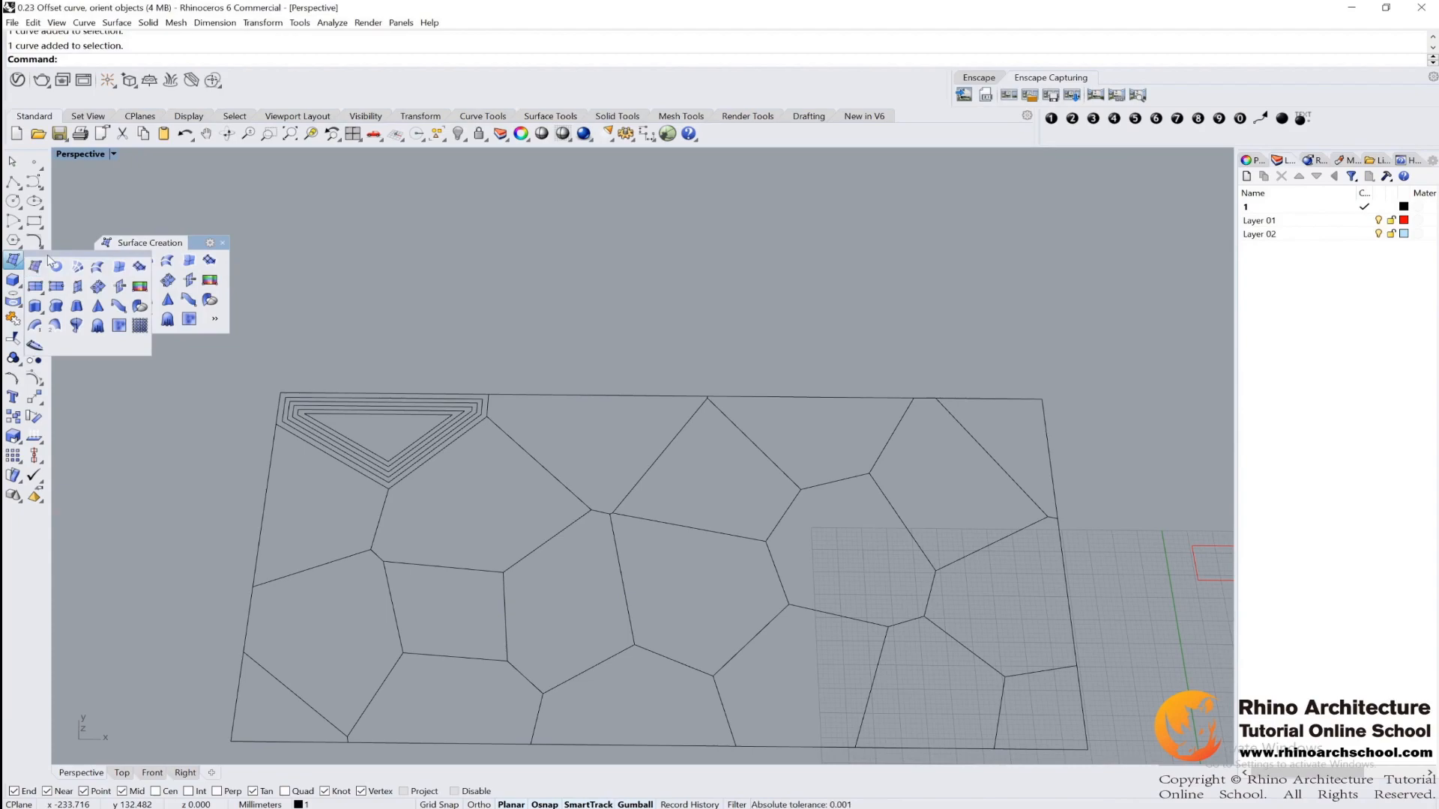
left_click_drag(52, 255, 116, 246)
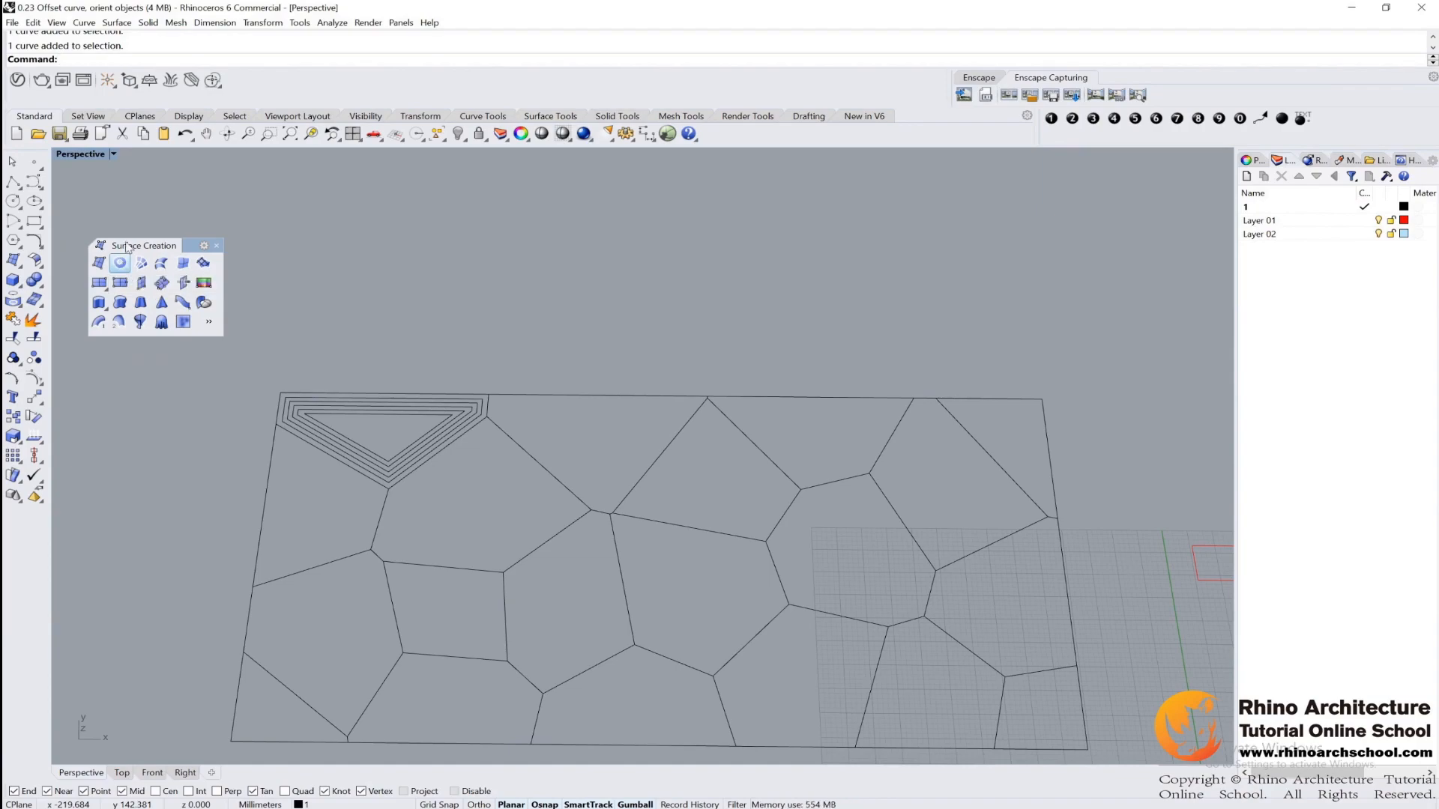
Step: Try to build planar surfaces from the nested curves of the upper-left cell with the PlanarSrf command, and undo it
type("Plan")
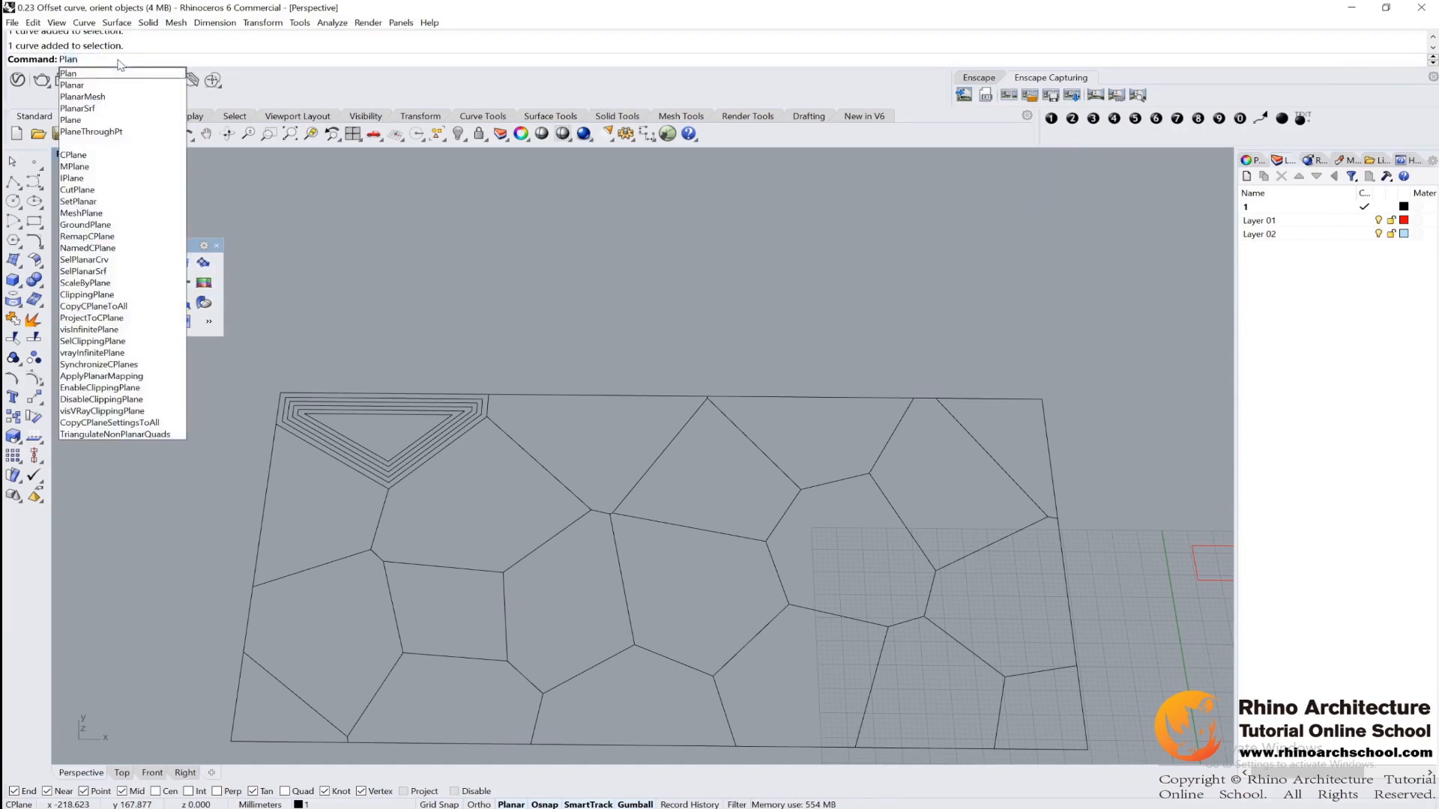
type("arSrf")
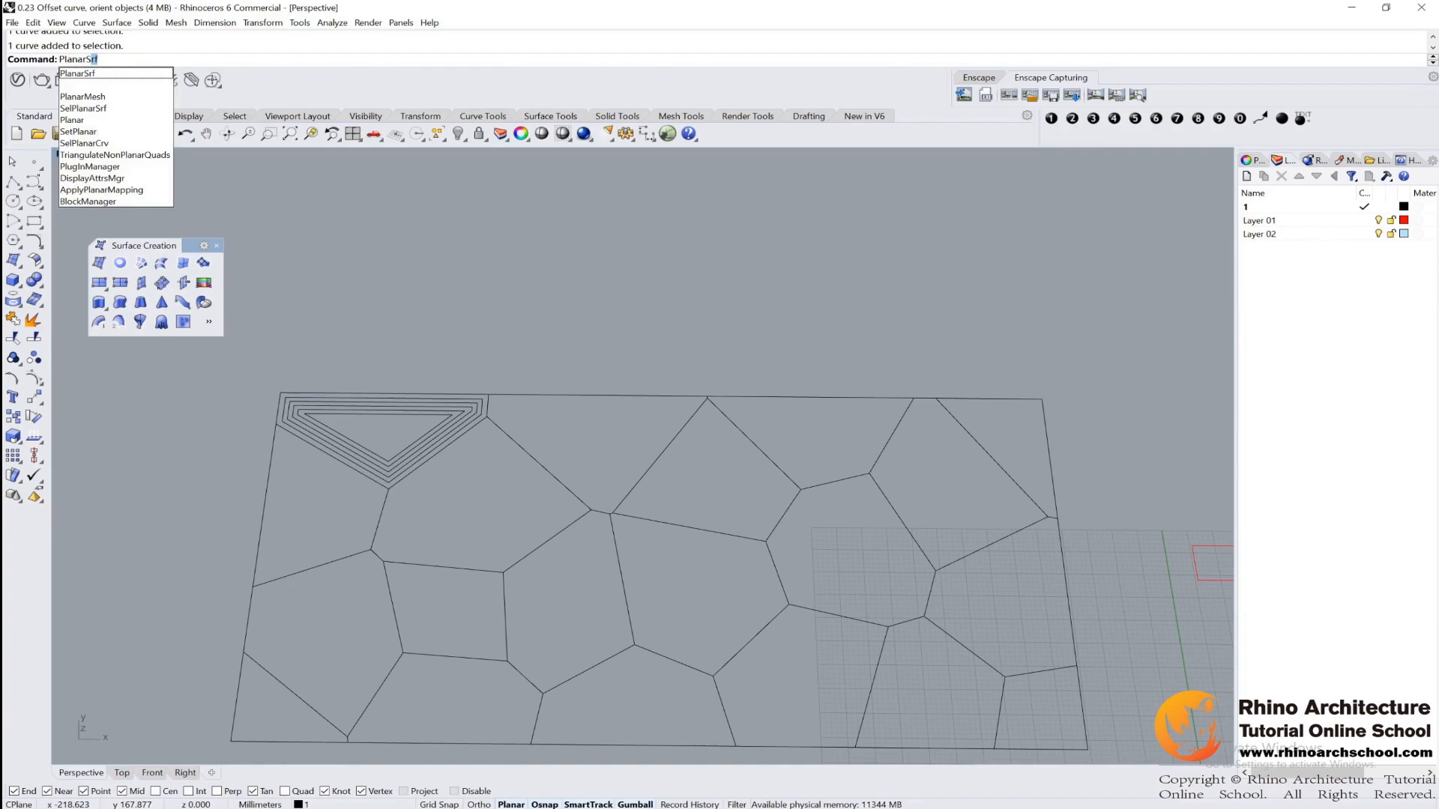
key("Return")
left_click_drag(264, 372, 514, 503)
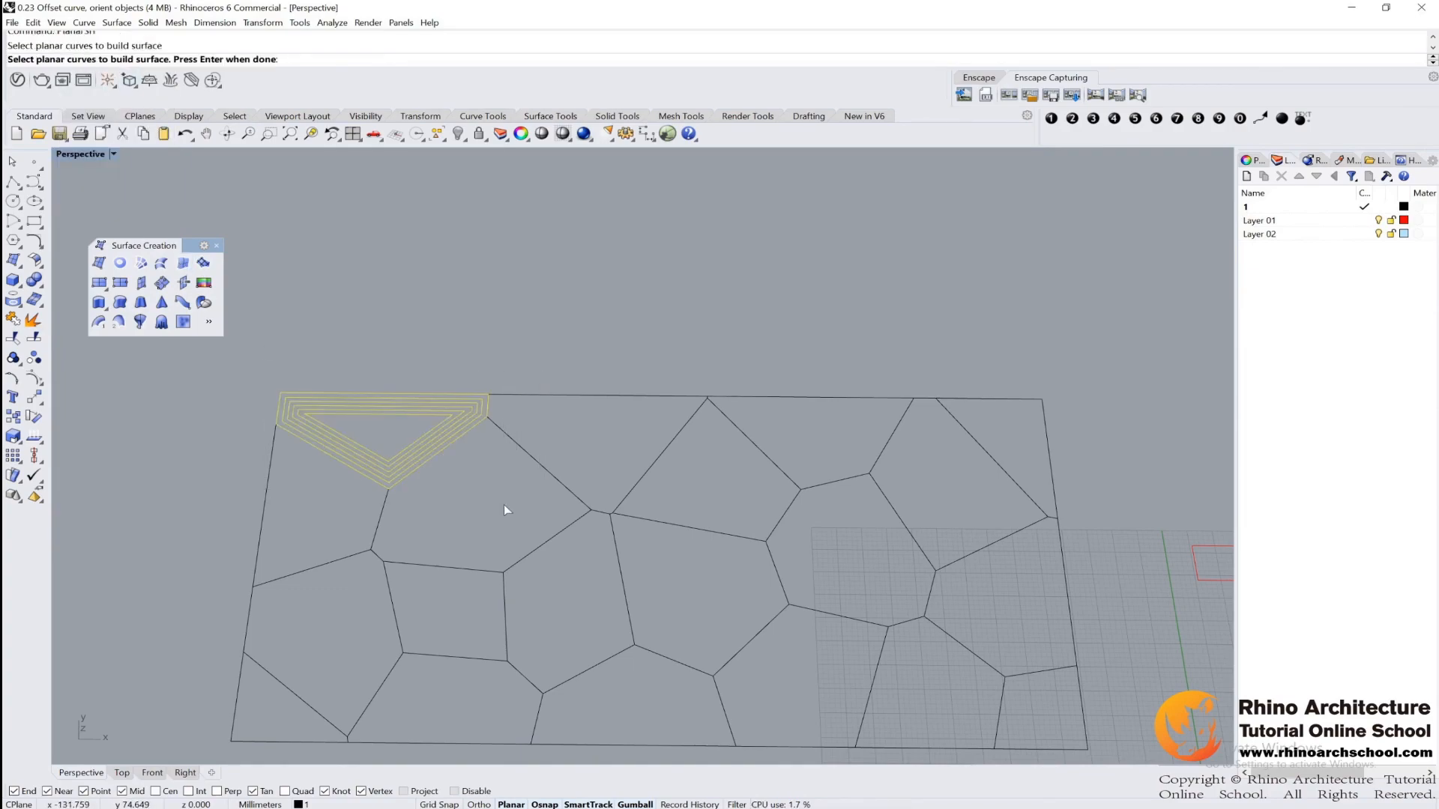
key("Return")
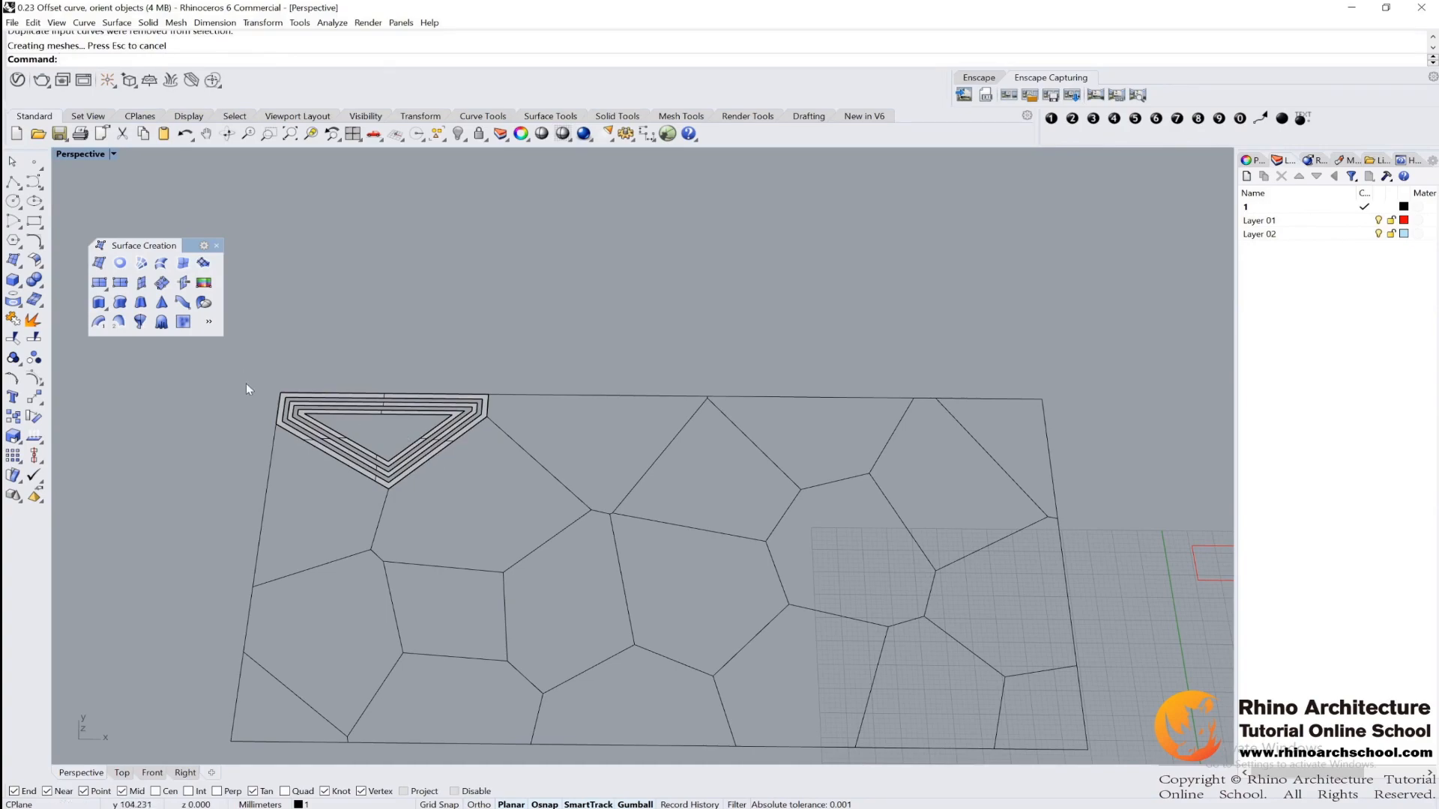
key("ctrl+z")
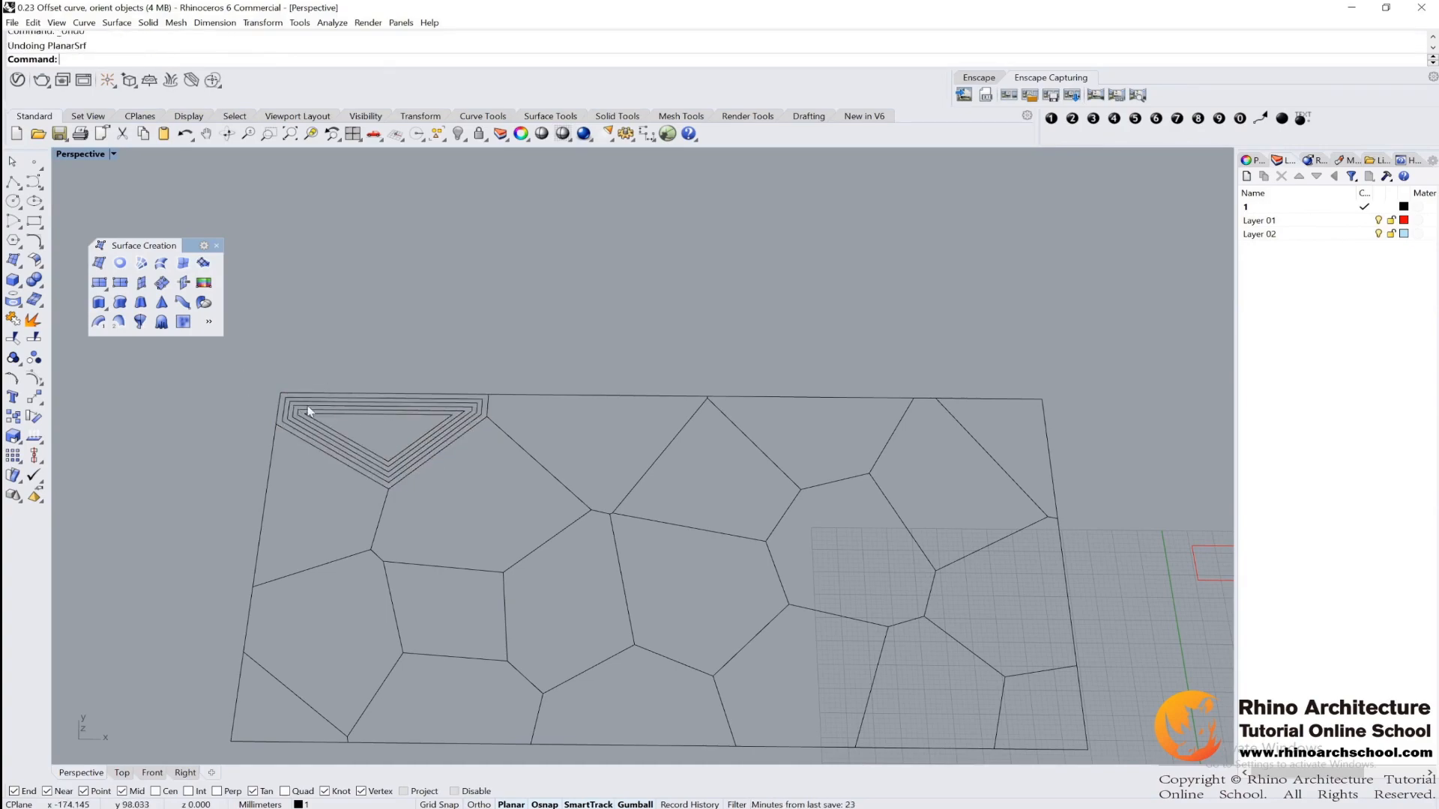
Step: Create planar surfaces from all nested curves of the upper-left cell
left_click(120, 263)
left_click_drag(258, 361, 527, 499)
key("Return")
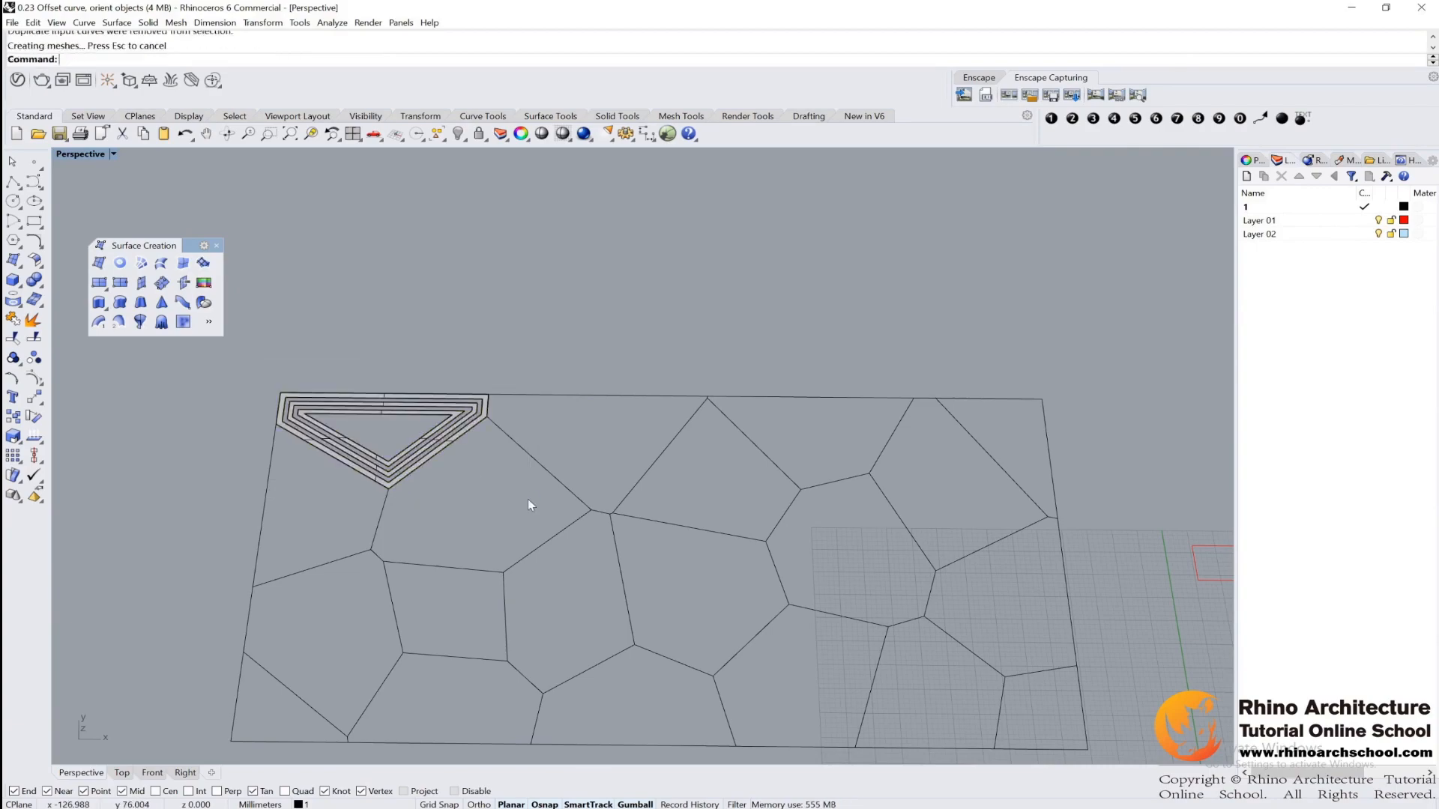
right_click_drag(493, 489, 461, 418)
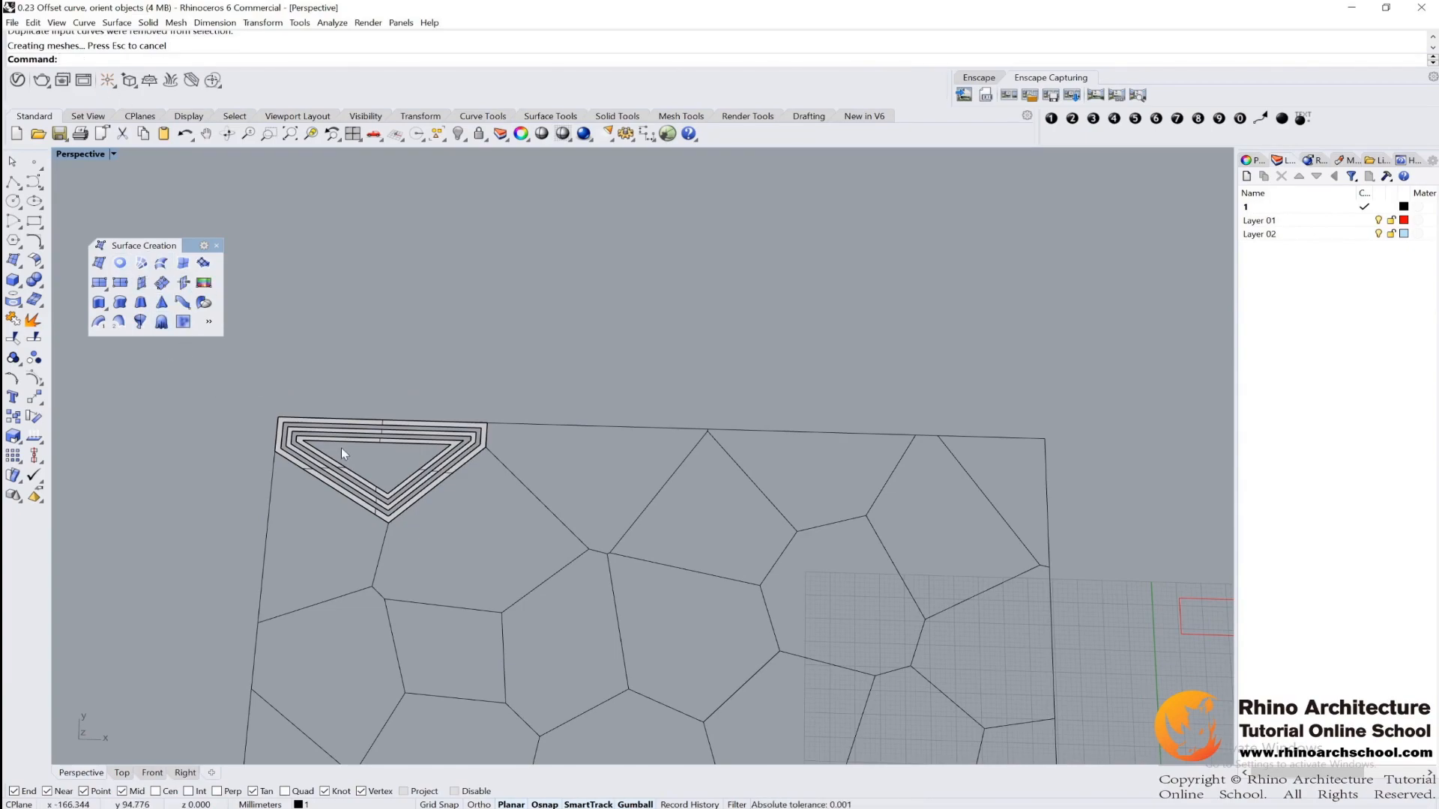
Step: Extrude the upper-left cell's ring surfaces and curves vertically upward with the gumball to form nested solid walls
scroll(340, 447, "up", 4)
left_click_drag(137, 366, 718, 676)
double_click(73, 155)
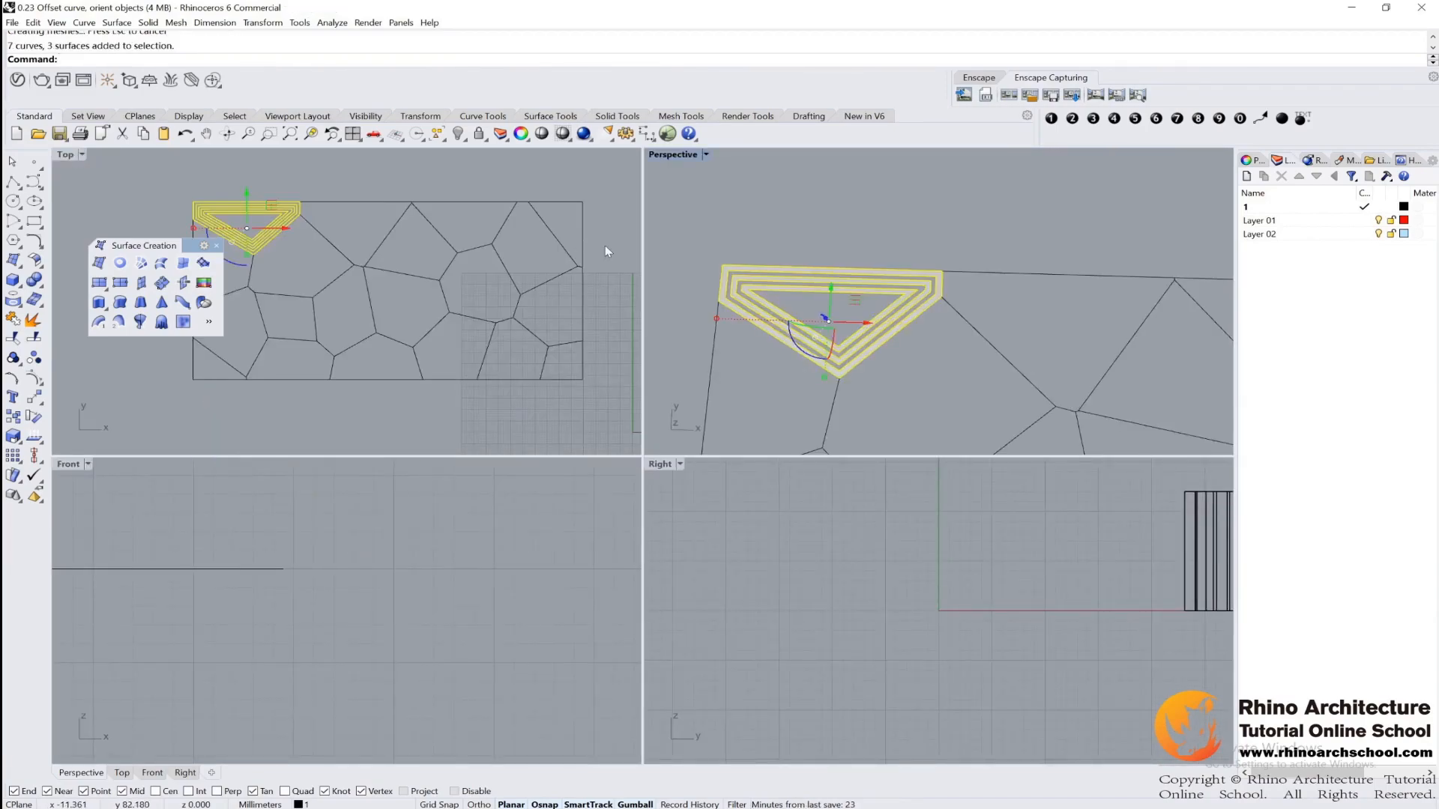
scroll(781, 277, "up", 3)
double_click(667, 153)
scroll(689, 210, "down", 4)
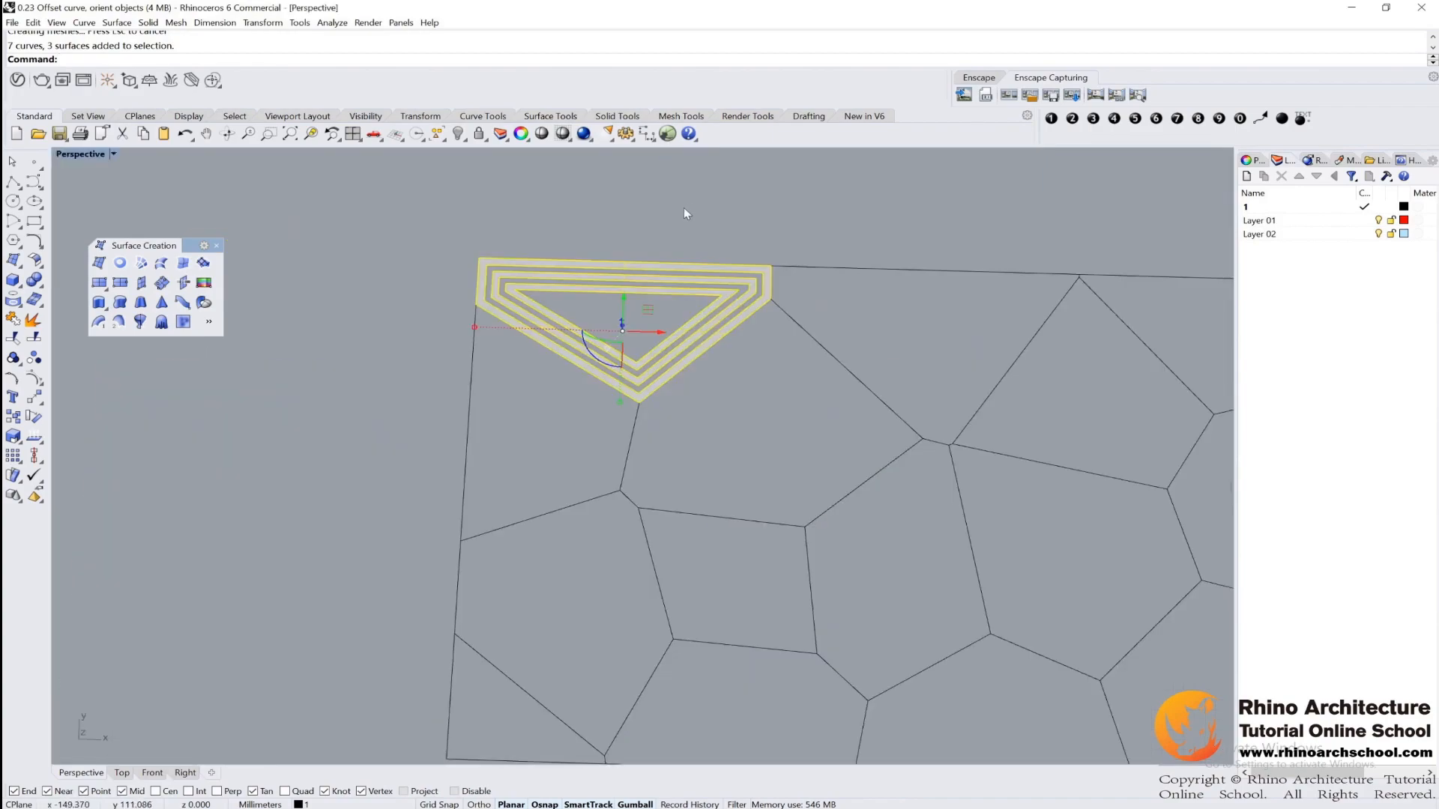
scroll(754, 309, "down", 7)
right_click_drag(799, 299, 713, 327)
scroll(682, 394, "up", 2)
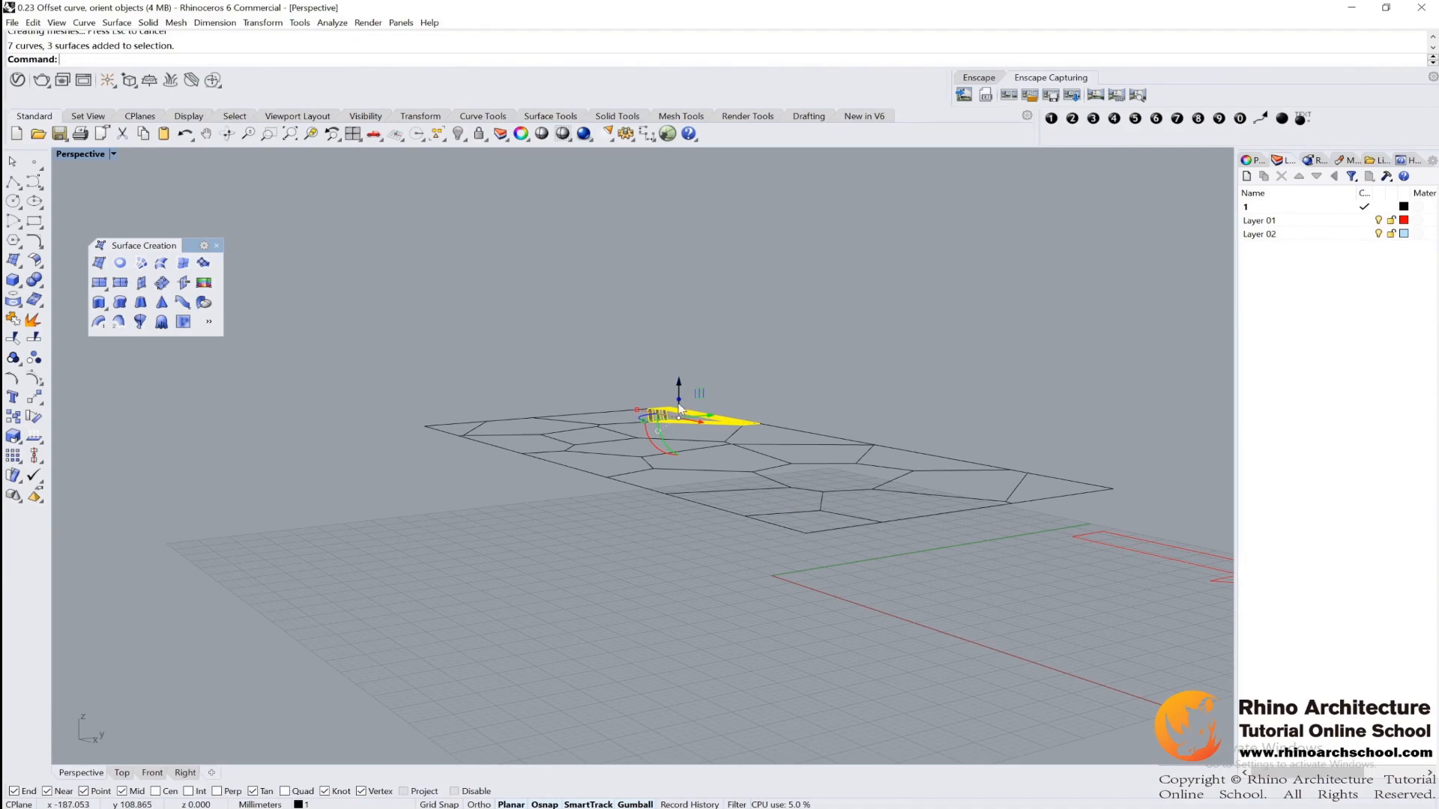
left_click_drag(681, 400, 717, 334)
right_click_drag(717, 334, 689, 304)
left_click(689, 304)
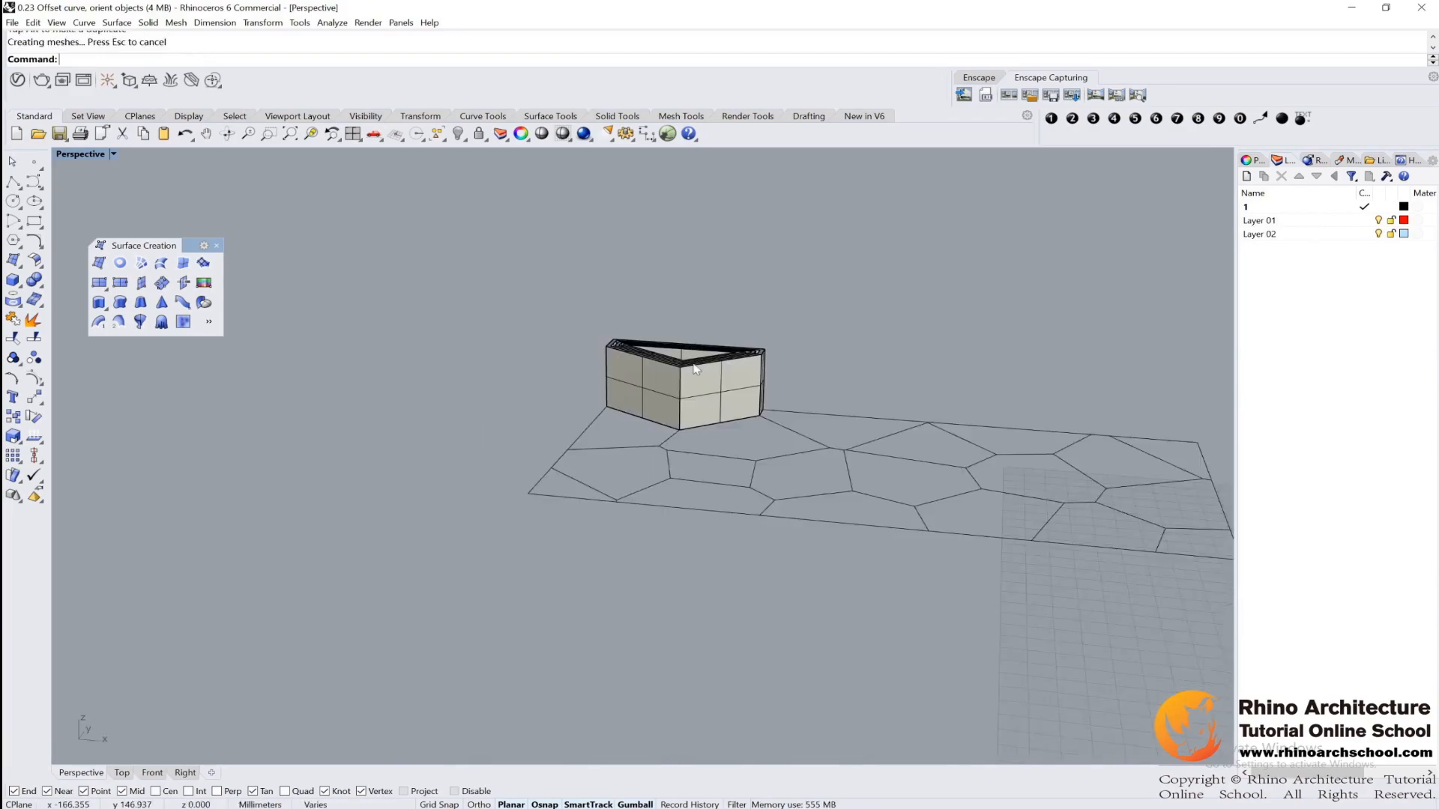
scroll(695, 373, "up", 10)
right_click_drag(695, 371, 460, 397)
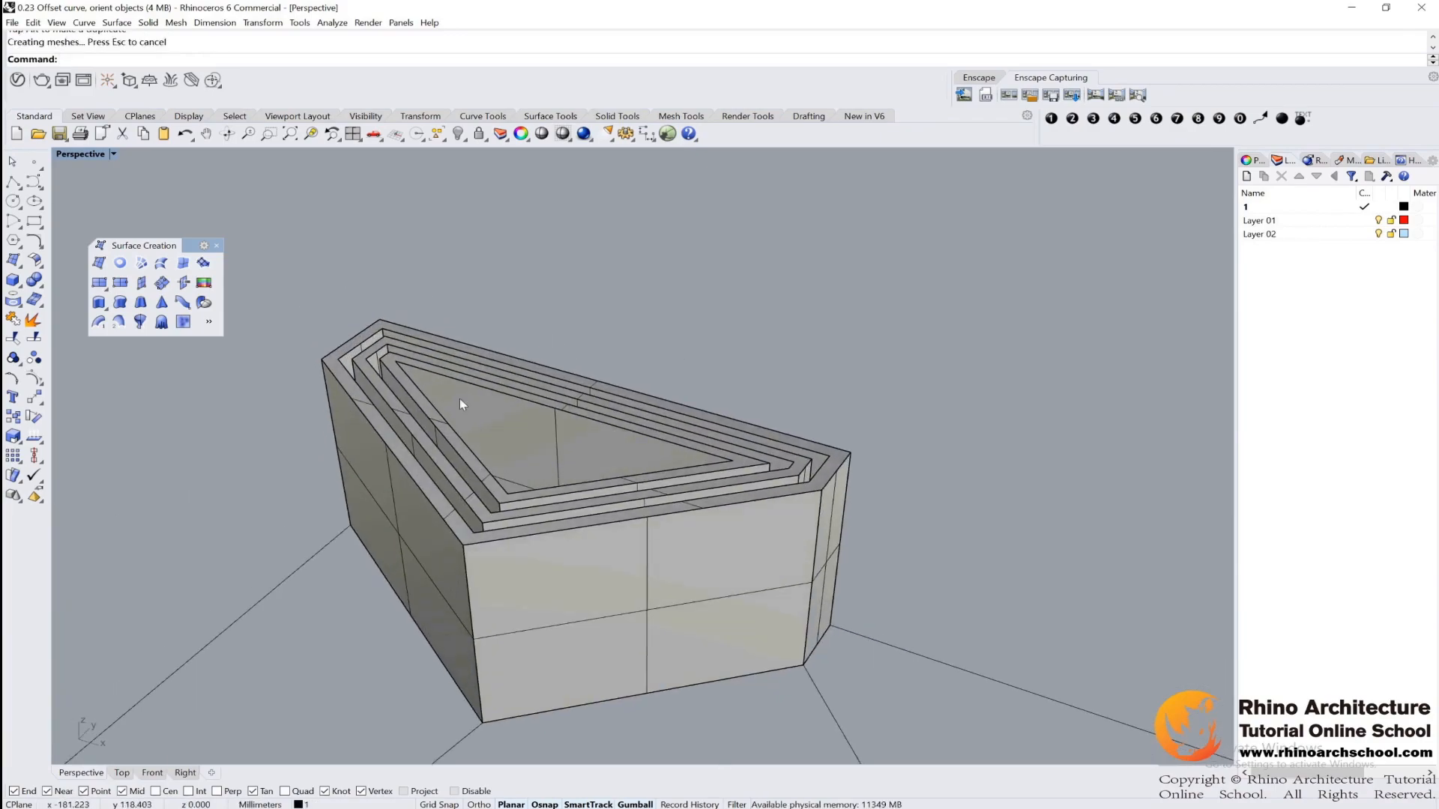
Step: Undo the vertical extrusion of the upper-left cell's nested surfaces
scroll(459, 363, "down", 5)
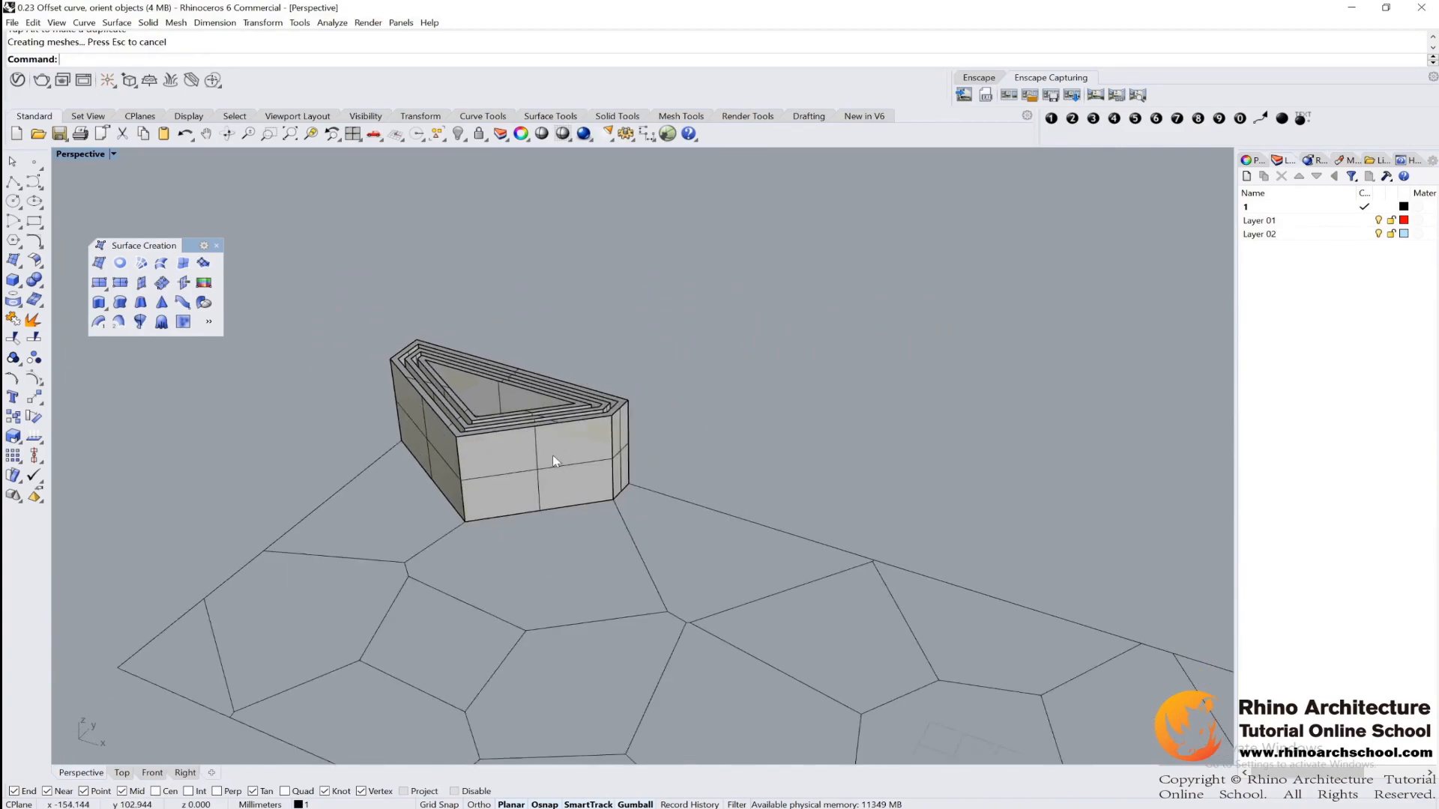
key("ctrl+z")
key("Escape")
Step: Move the outermost ring surface of the upper-left cell vertically upward, clear of the remaining nested rings
scroll(459, 509, "up", 2)
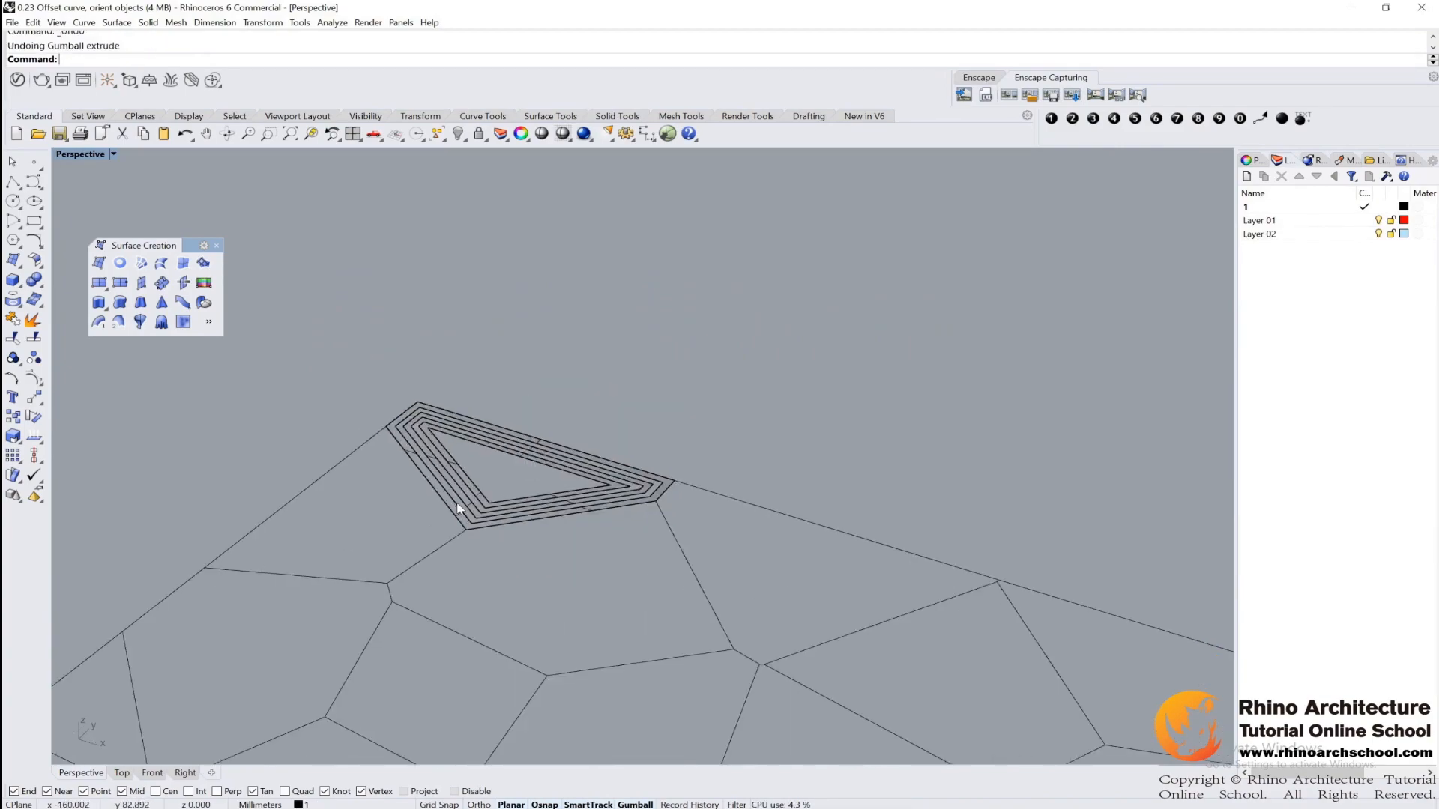
scroll(459, 508, "up", 2)
left_click(439, 492)
right_click_drag(438, 493, 514, 413)
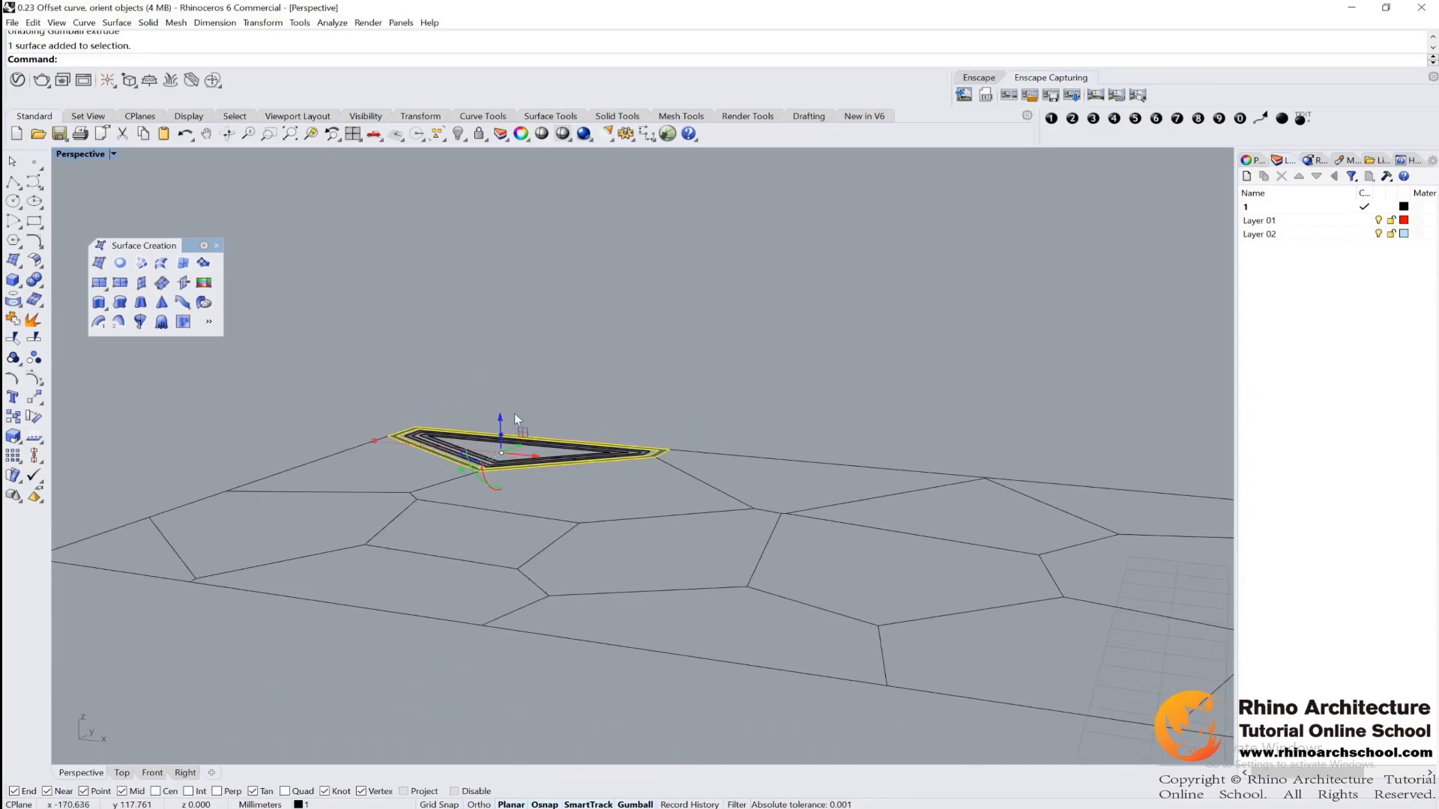
left_click_drag(497, 422, 512, 268)
left_click(691, 270)
right_click_drag(693, 270, 654, 309)
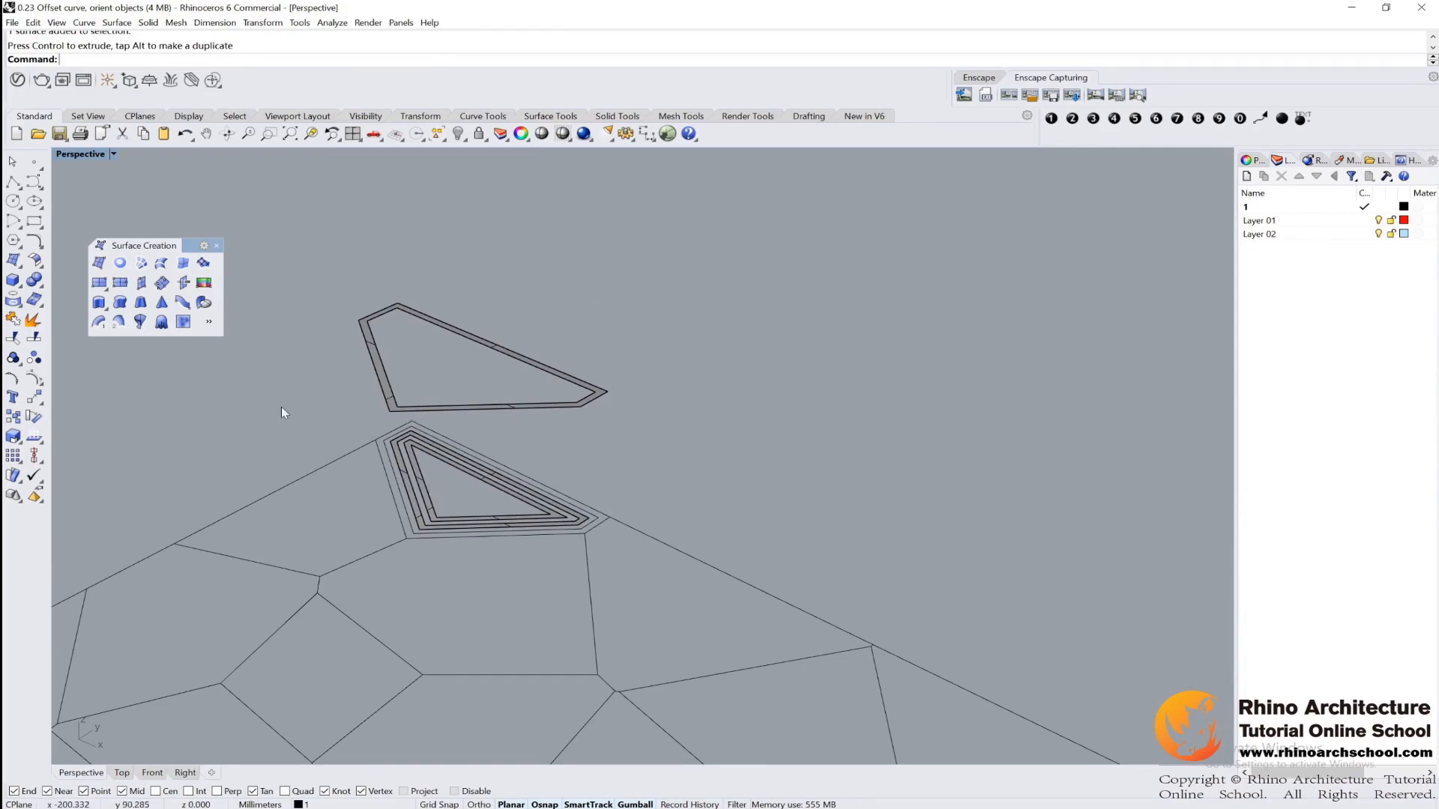
Step: Delete the ring surface raised above the upper-left cell
left_click_drag(484, 296, 406, 318)
scroll(406, 318, "down", 6)
right_click_drag(405, 320, 327, 534)
key("Delete")
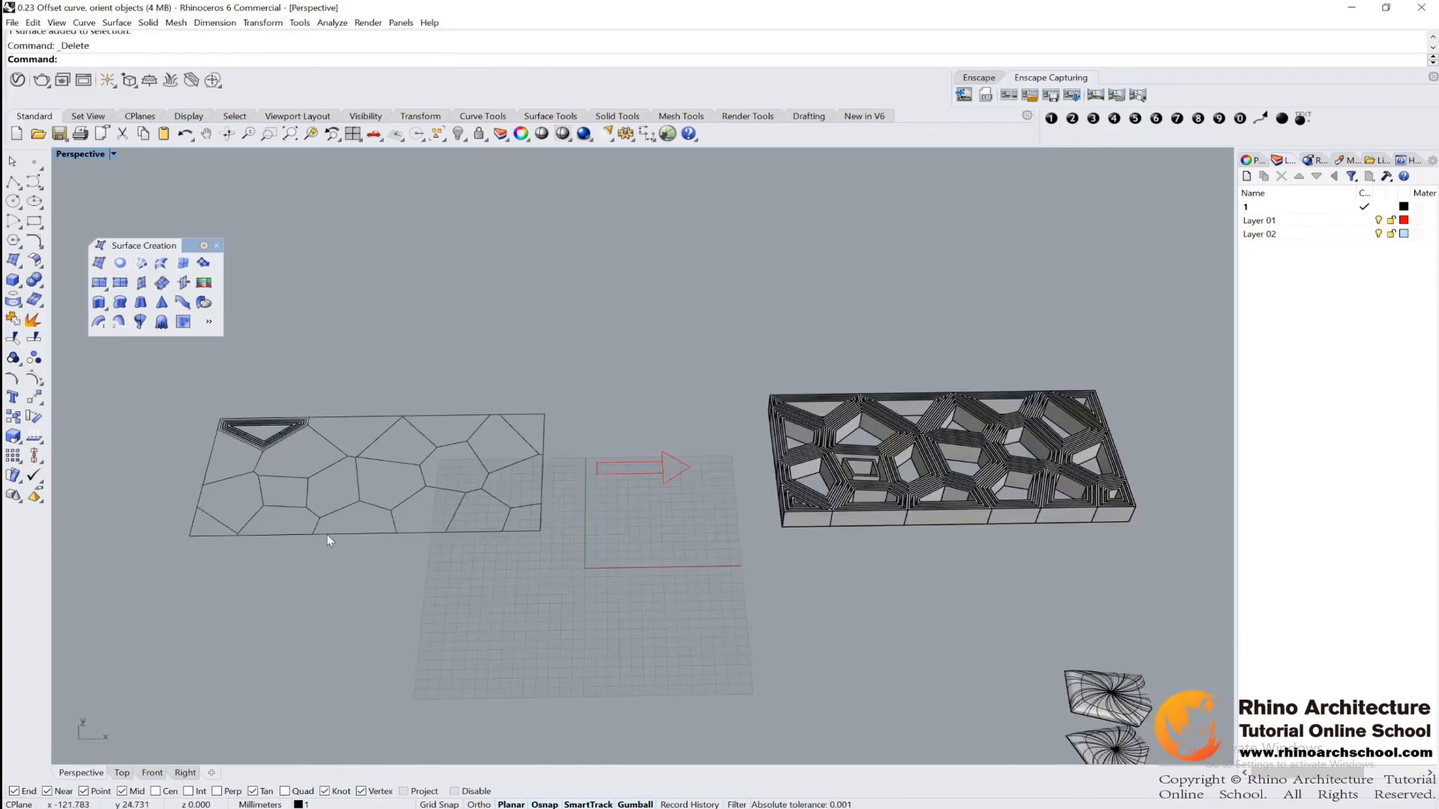
Step: Float the Curve Tools beside the Surface Creation tools and label the two palettes with text dots 1 and 2
left_click(1052, 119)
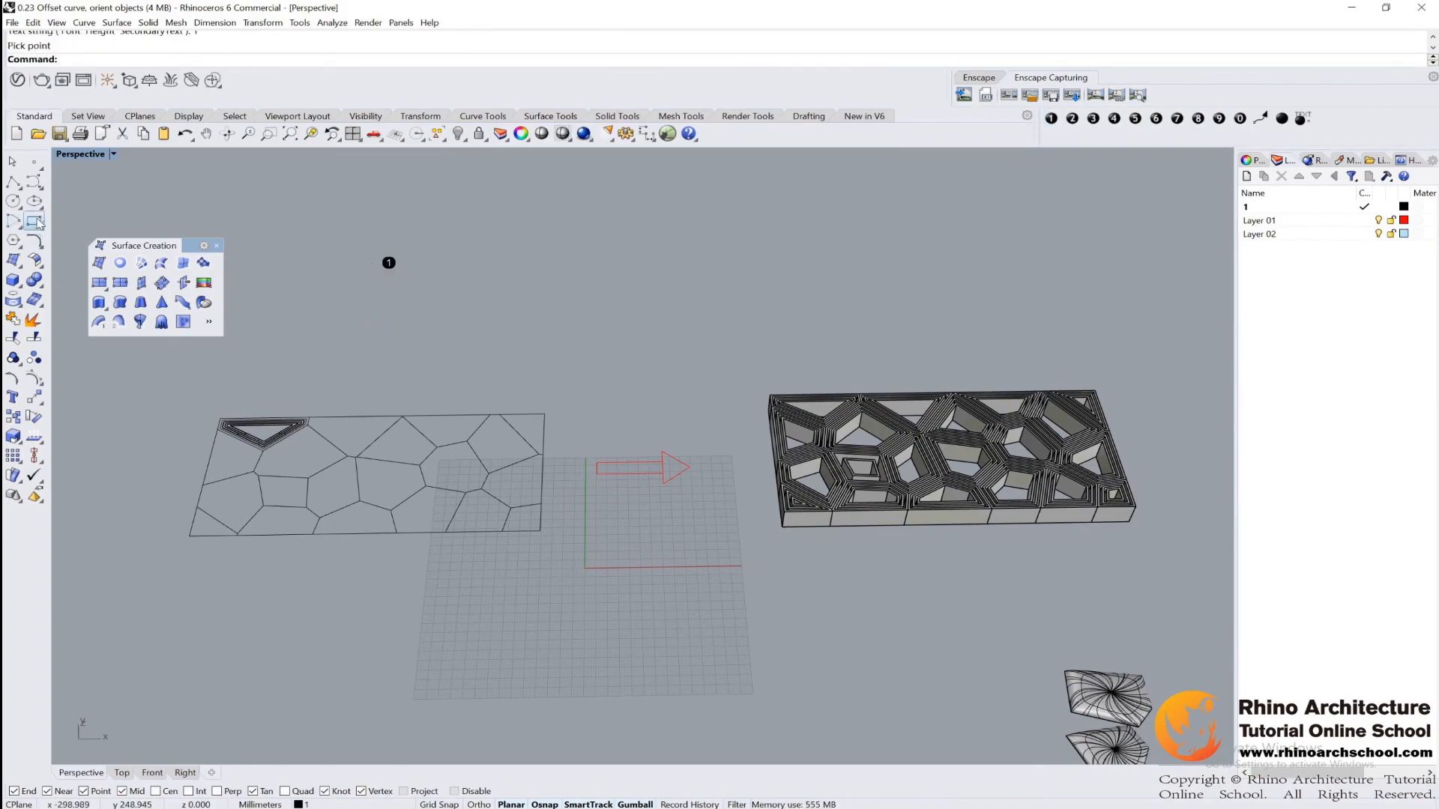
left_click(33, 181)
left_click(37, 245)
left_click_drag(76, 234, 539, 184)
left_click_drag(389, 263, 683, 236)
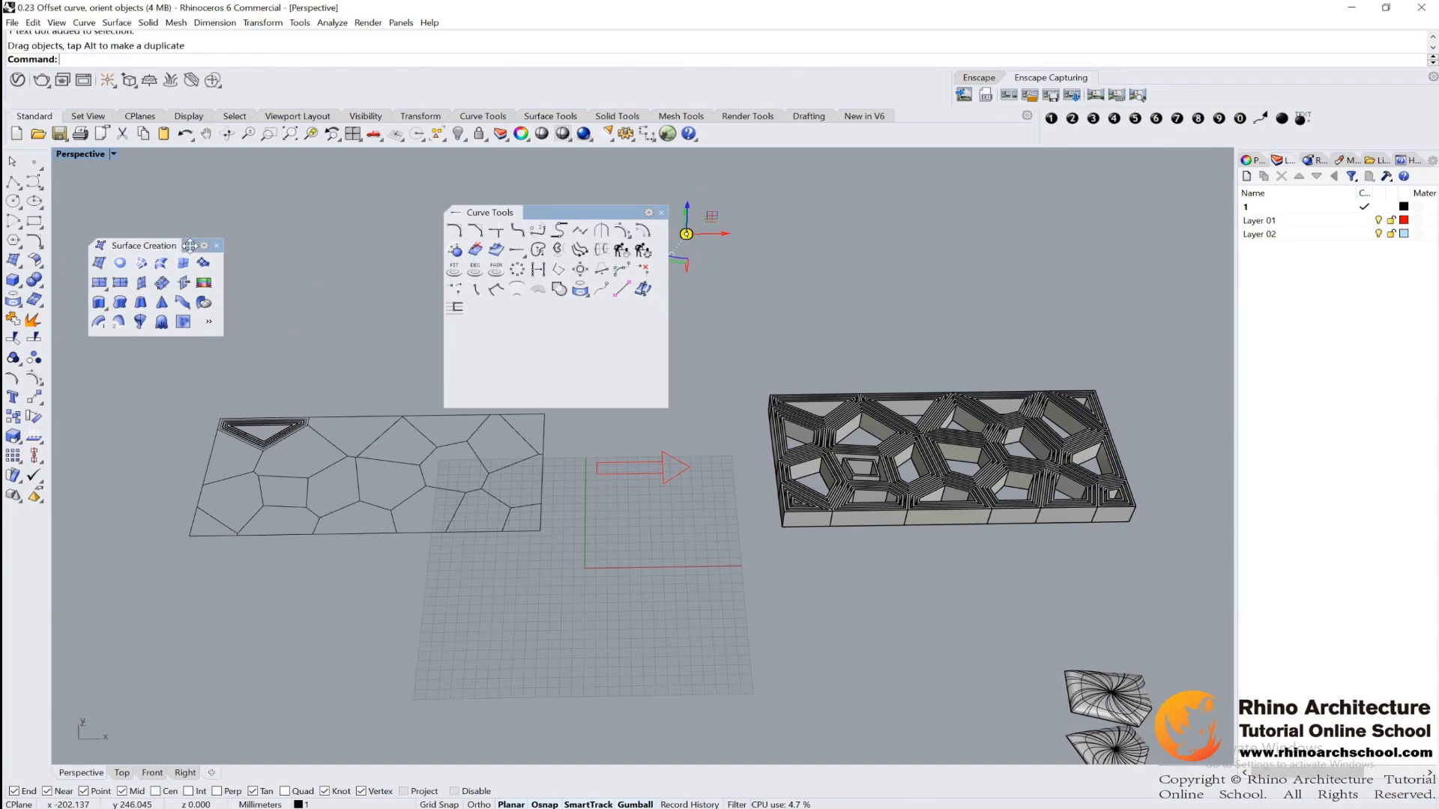
left_click(1071, 118)
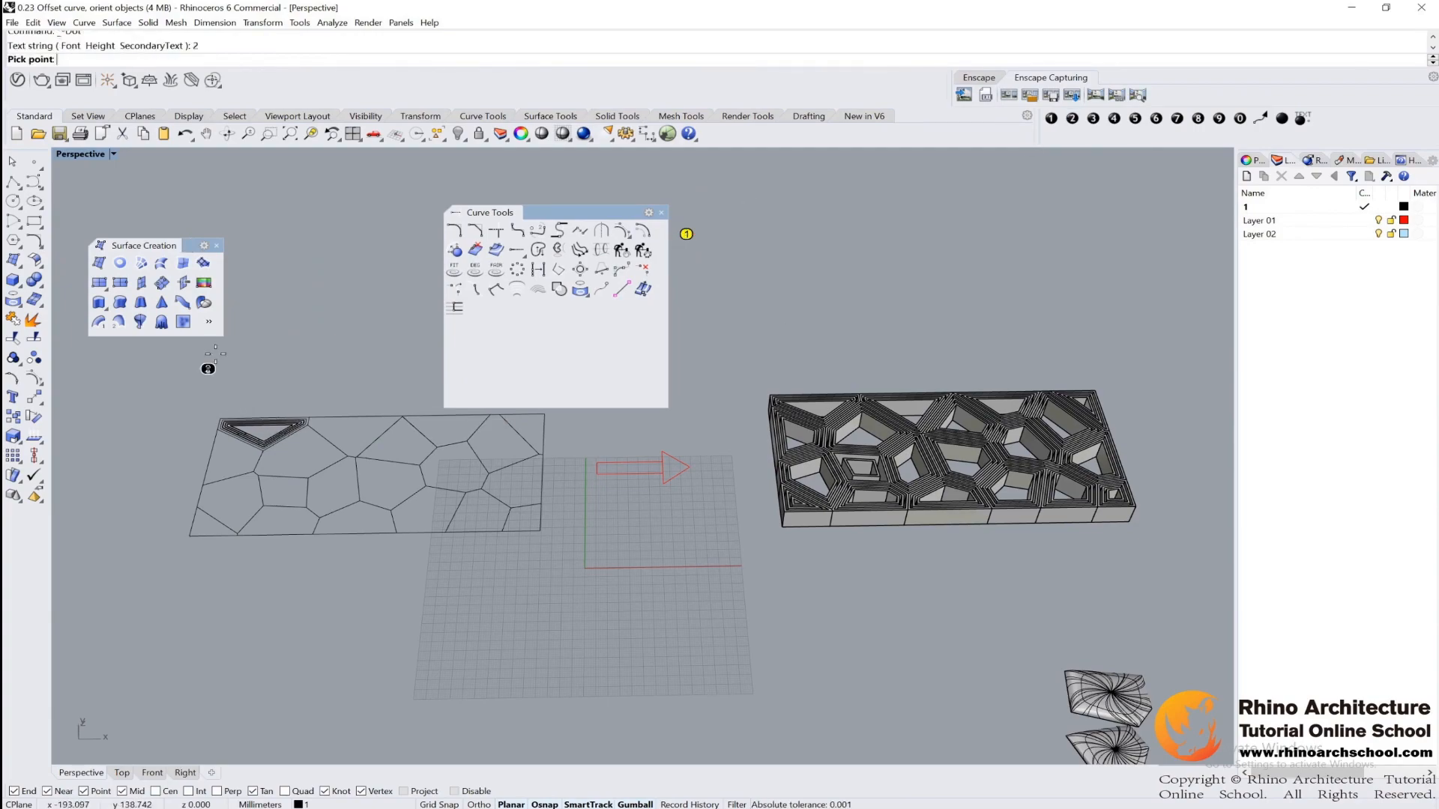
left_click(119, 227)
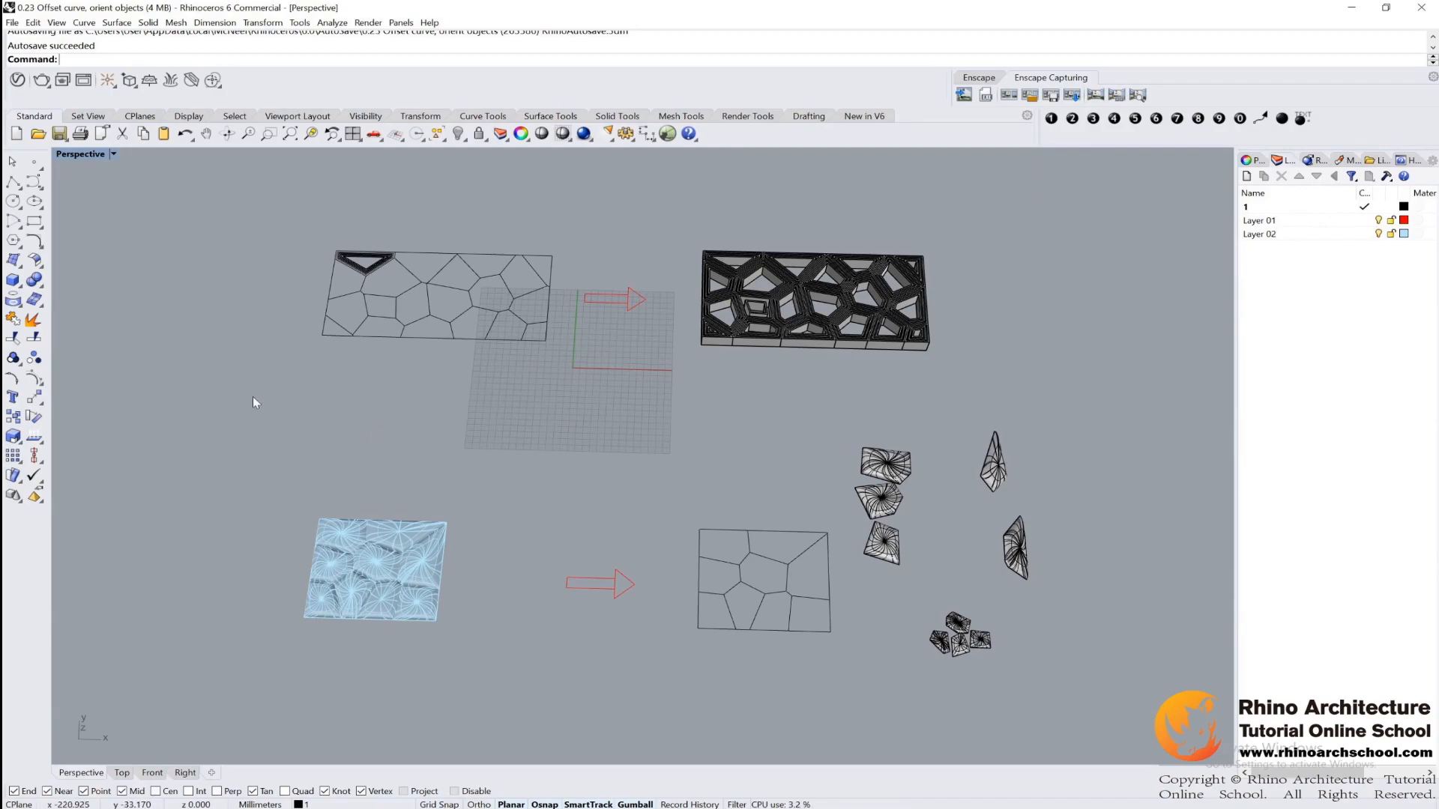
Step: Switch to the Photos app to view the Watercube.jpg reference photo and go to the previous picture
left_click(659, 808)
double_click(707, 400)
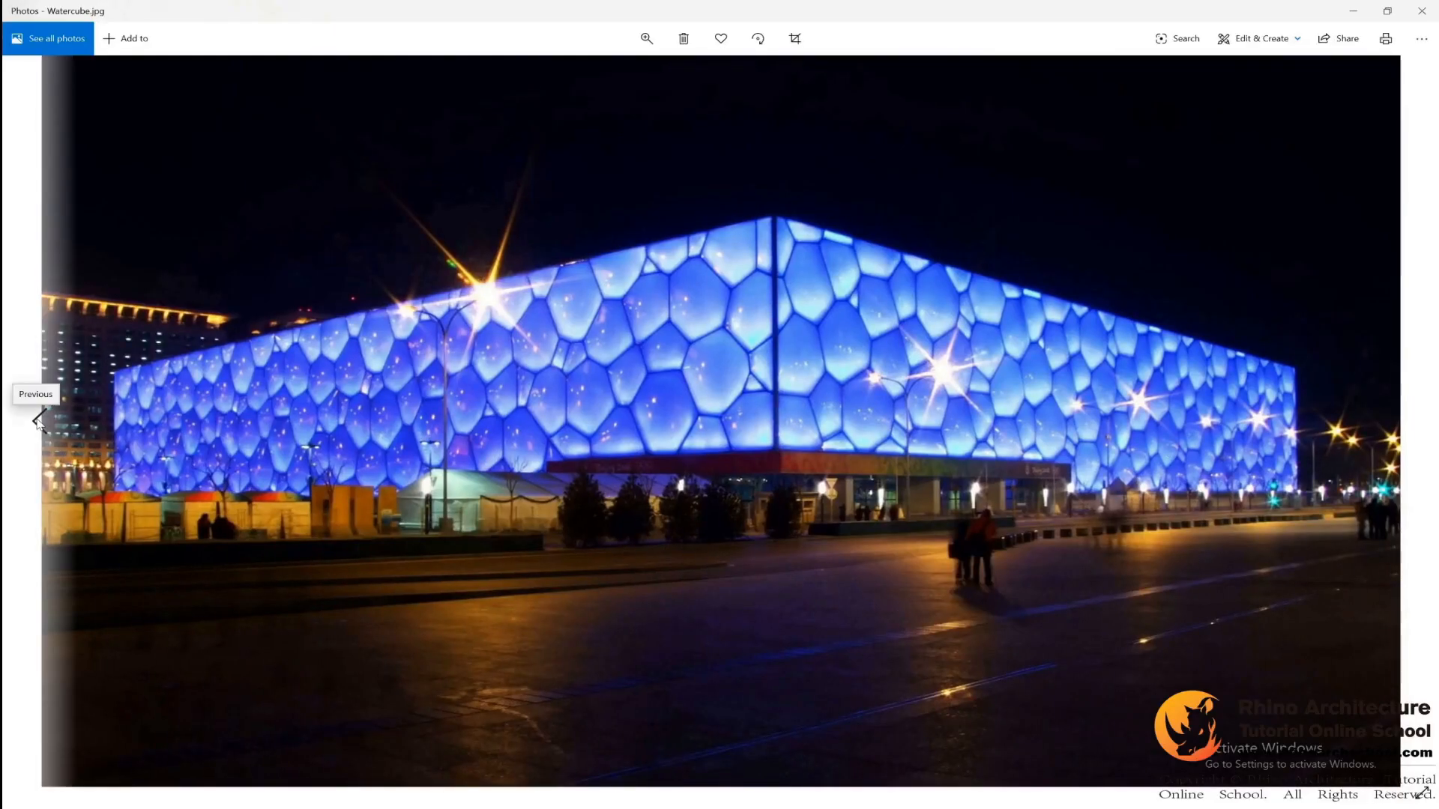
left_click(43, 430)
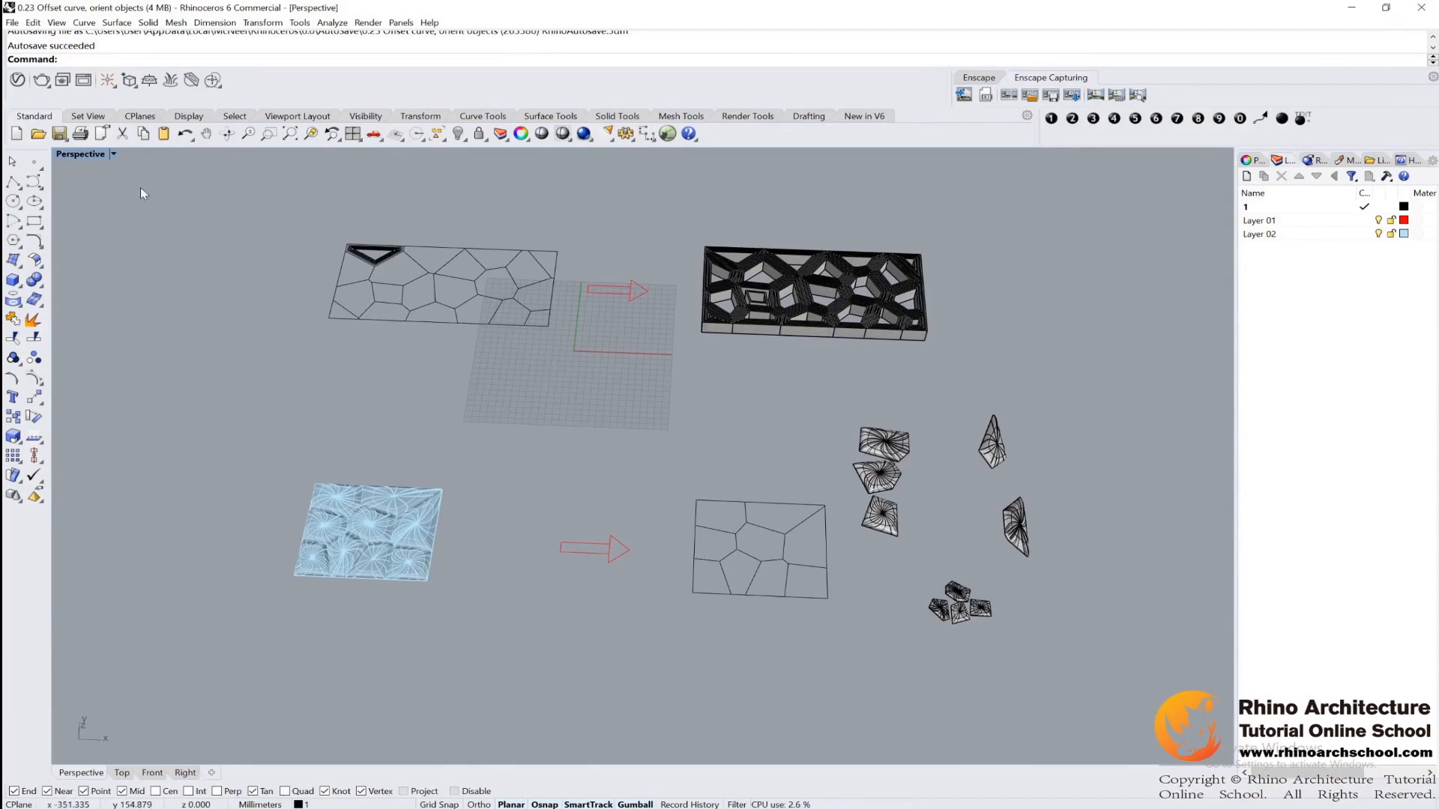
Step: Inspect the finished cushion panel in Rendered display mode and return the Perspective view to Shaded
left_click(80, 154)
left_click(90, 216)
scroll(420, 535, "up", 5)
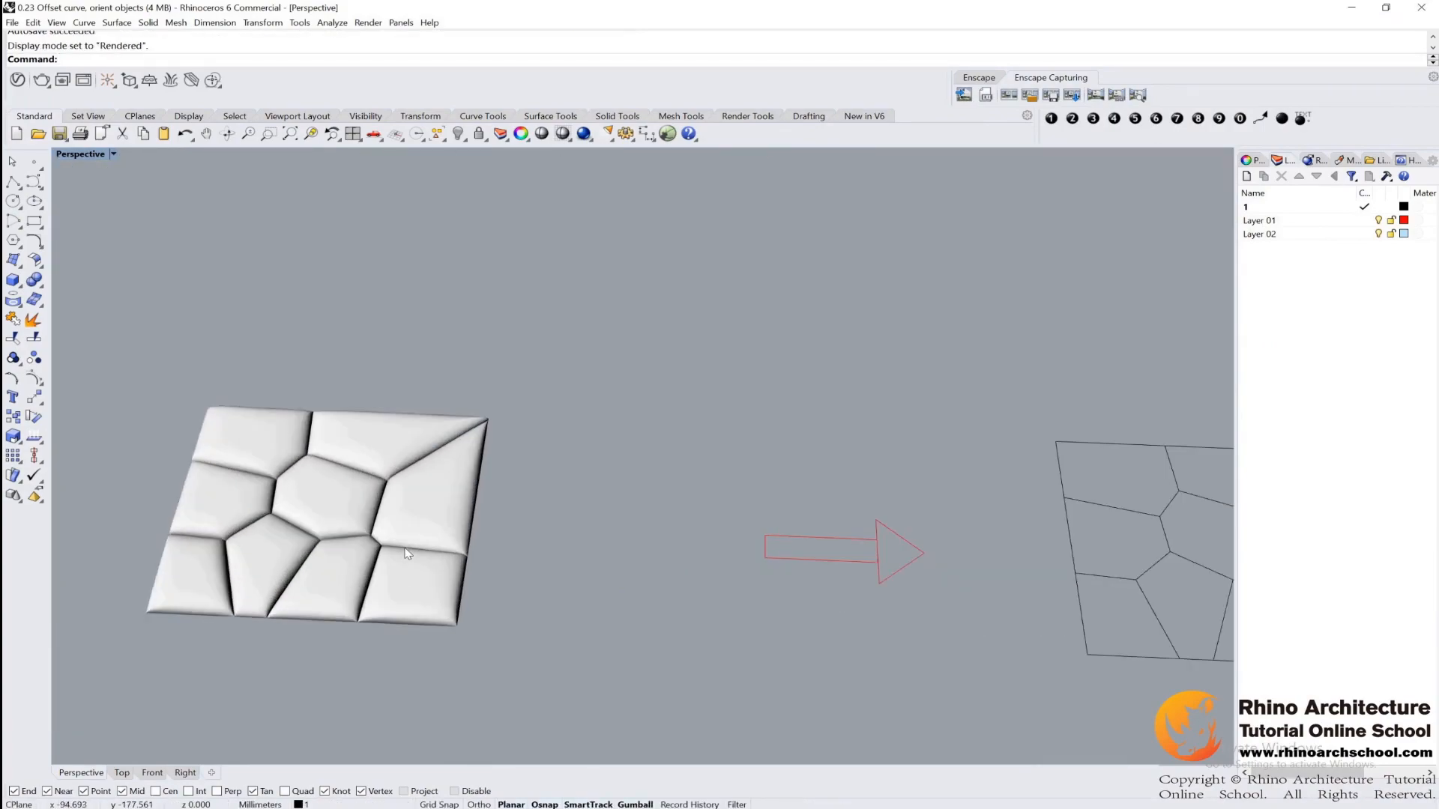
scroll(520, 452, "down", 8)
scroll(525, 457, "up", 1)
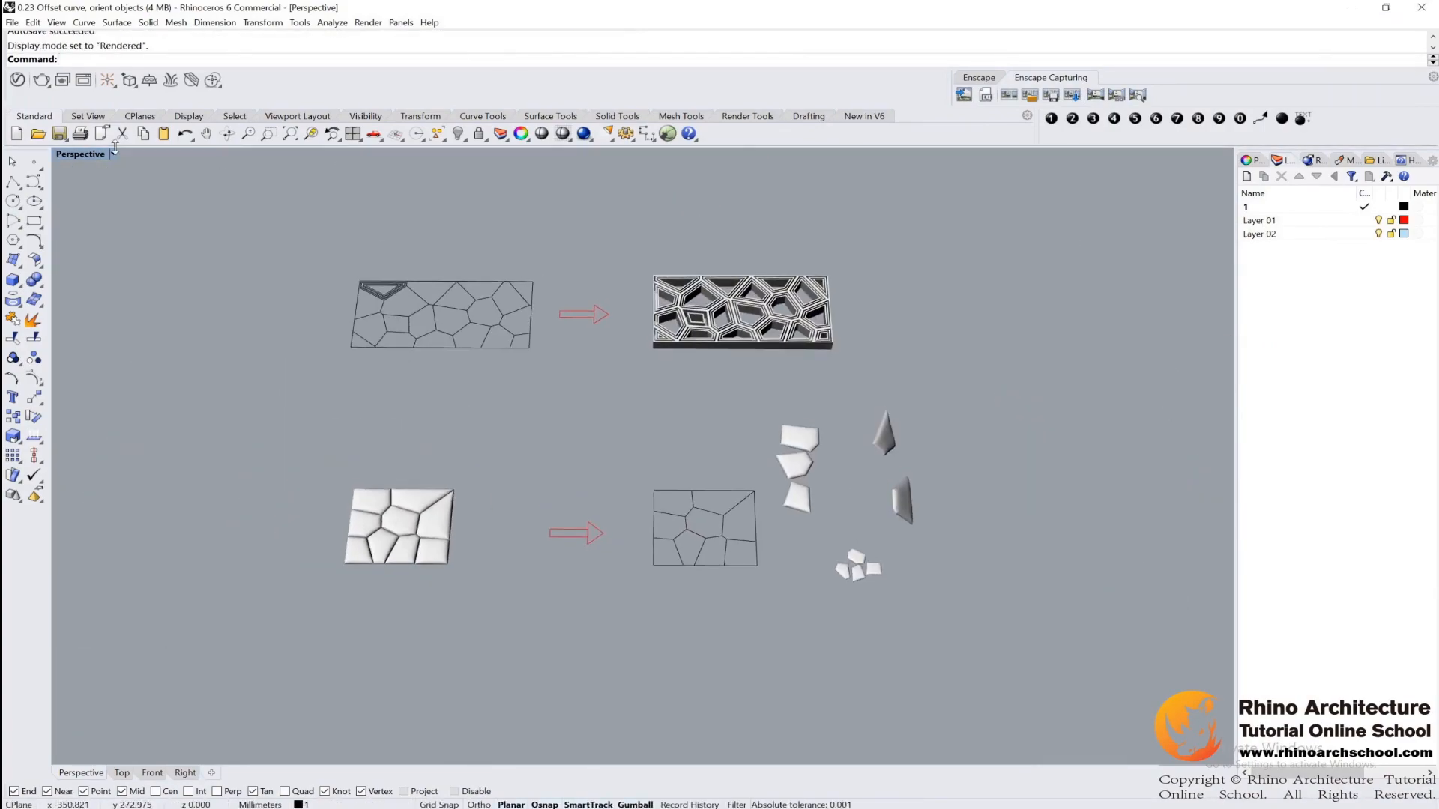
left_click(80, 153)
left_click(90, 202)
Step: Highlight the loose cushion surfaces and the empty cell outlines to examine them, and clear the selection
scroll(699, 467, "up", 5)
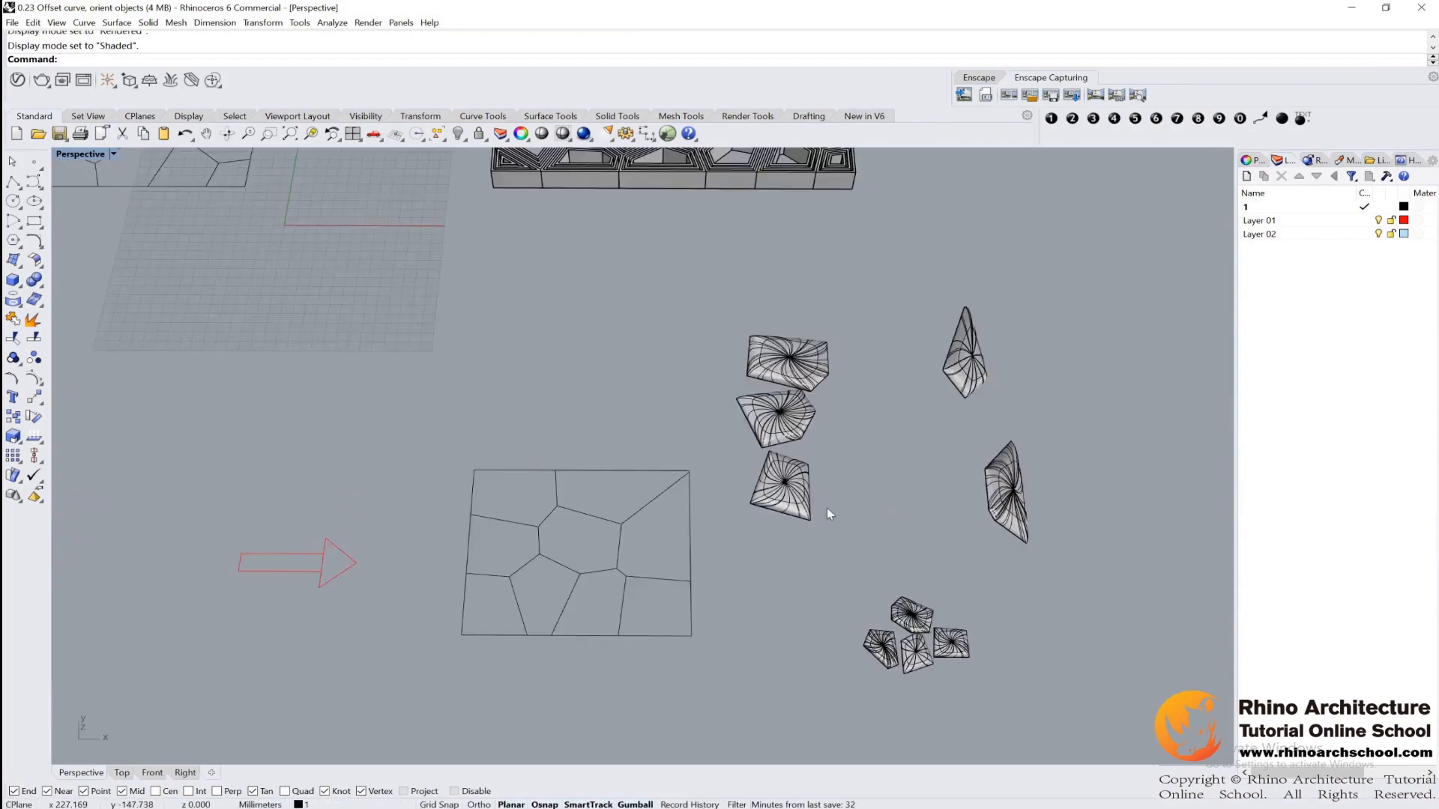
left_click_drag(1063, 219, 807, 541)
left_click(411, 325)
scroll(717, 557, "down", 3)
right_click_drag(734, 553, 825, 535)
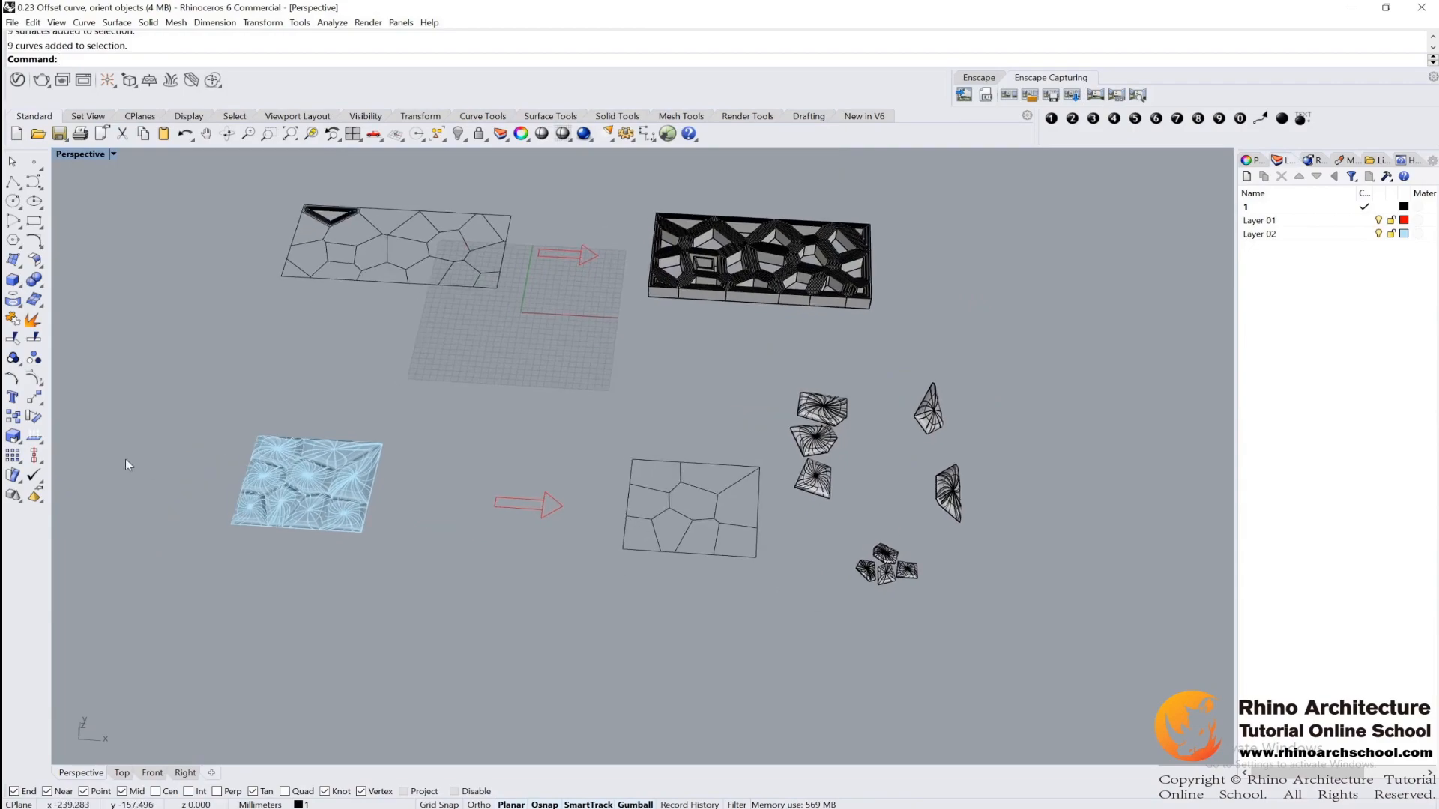
Step: Keep the Transform tools floating above the finished cushion panel
left_click(35, 400)
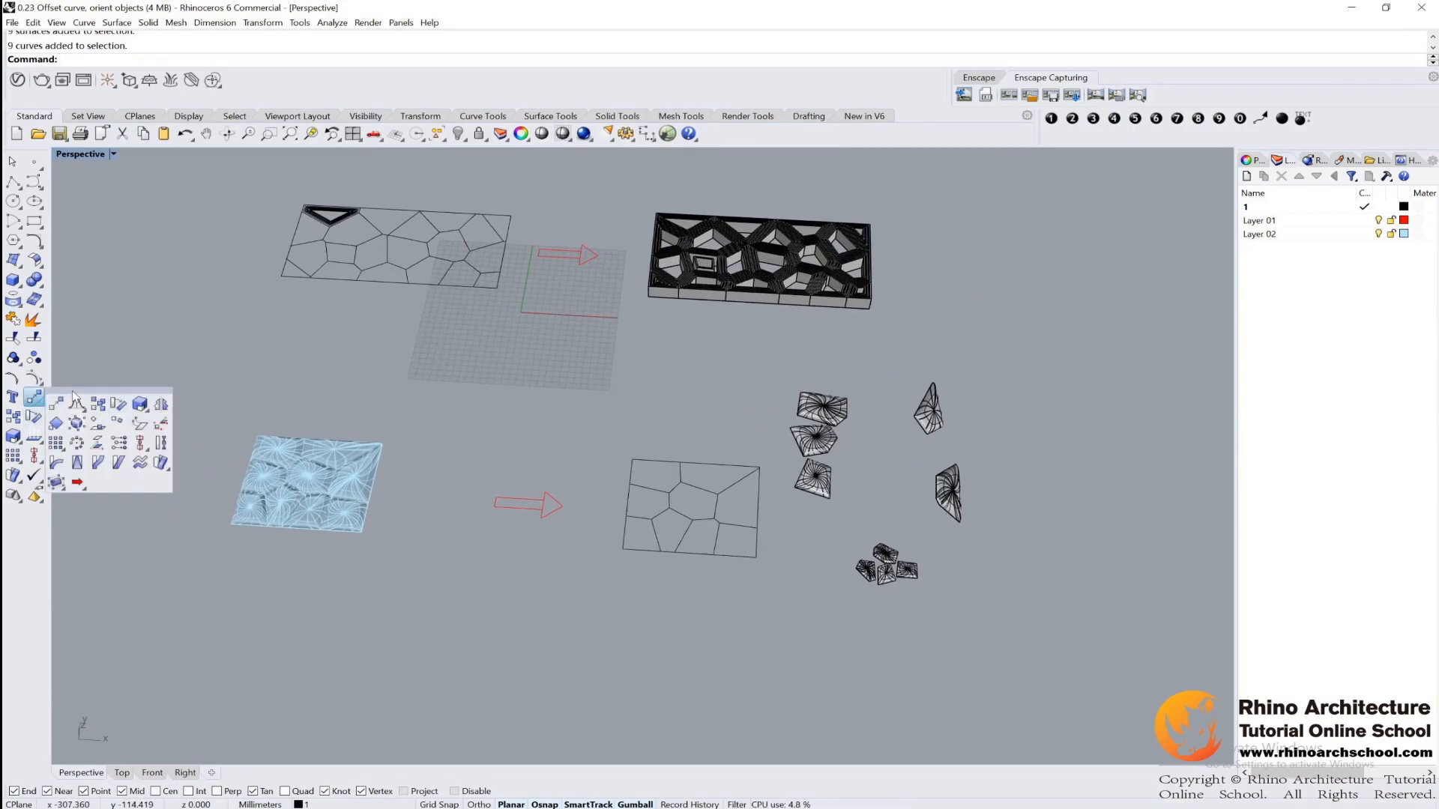
left_click_drag(73, 391, 135, 384)
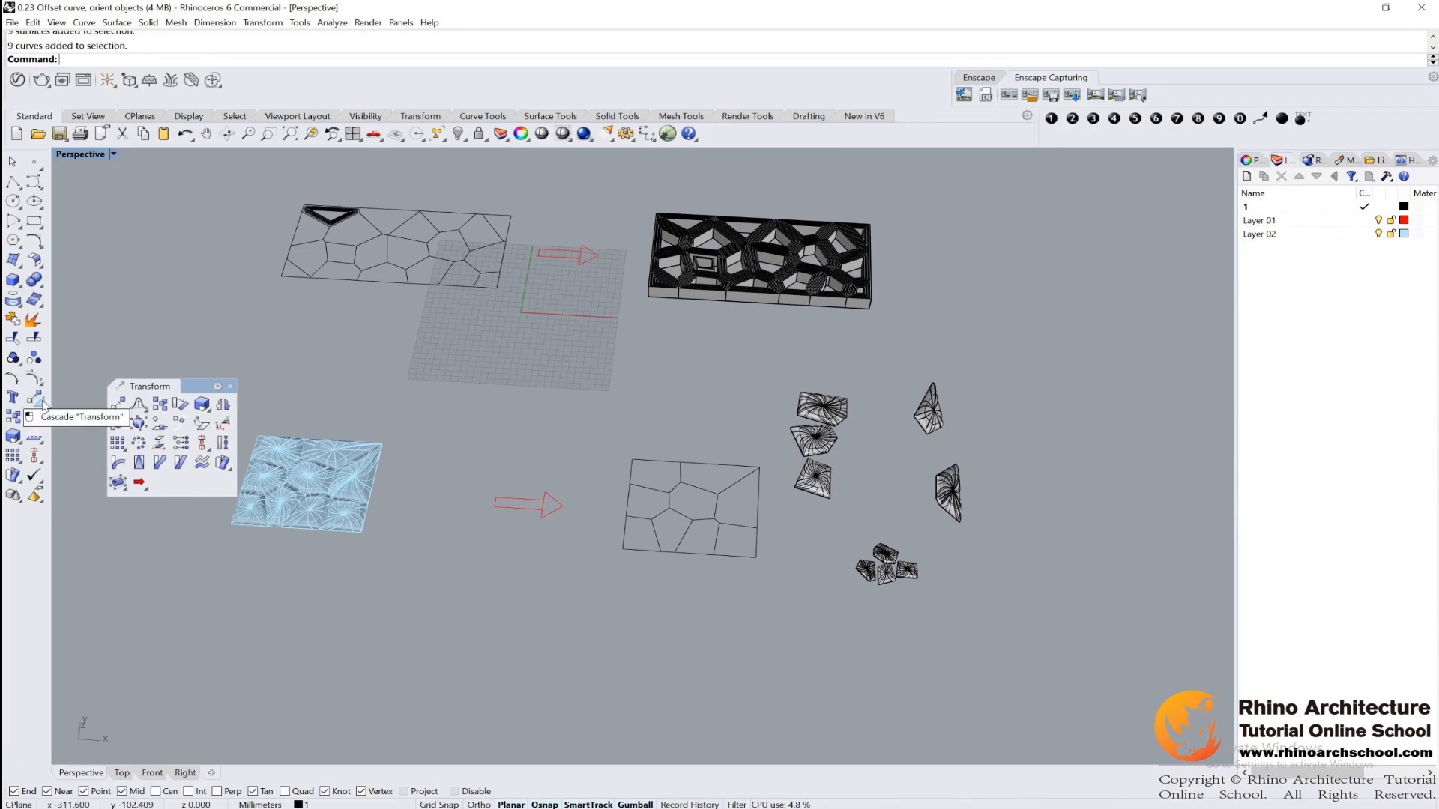
left_click_drag(161, 386, 163, 358)
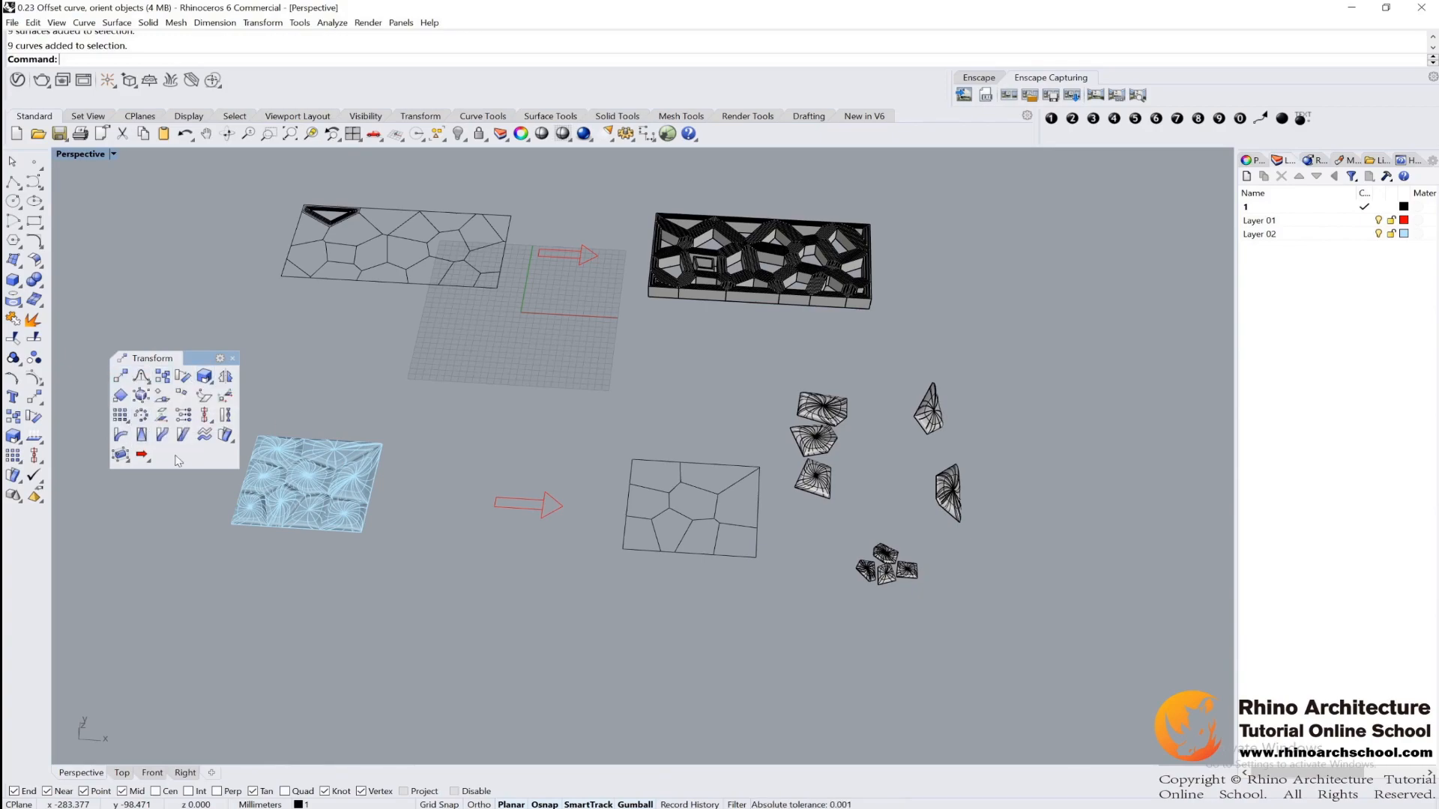
right_click_drag(545, 466, 599, 489, "shift")
right_click_drag(717, 496, 707, 490)
left_click_drag(188, 358, 178, 330)
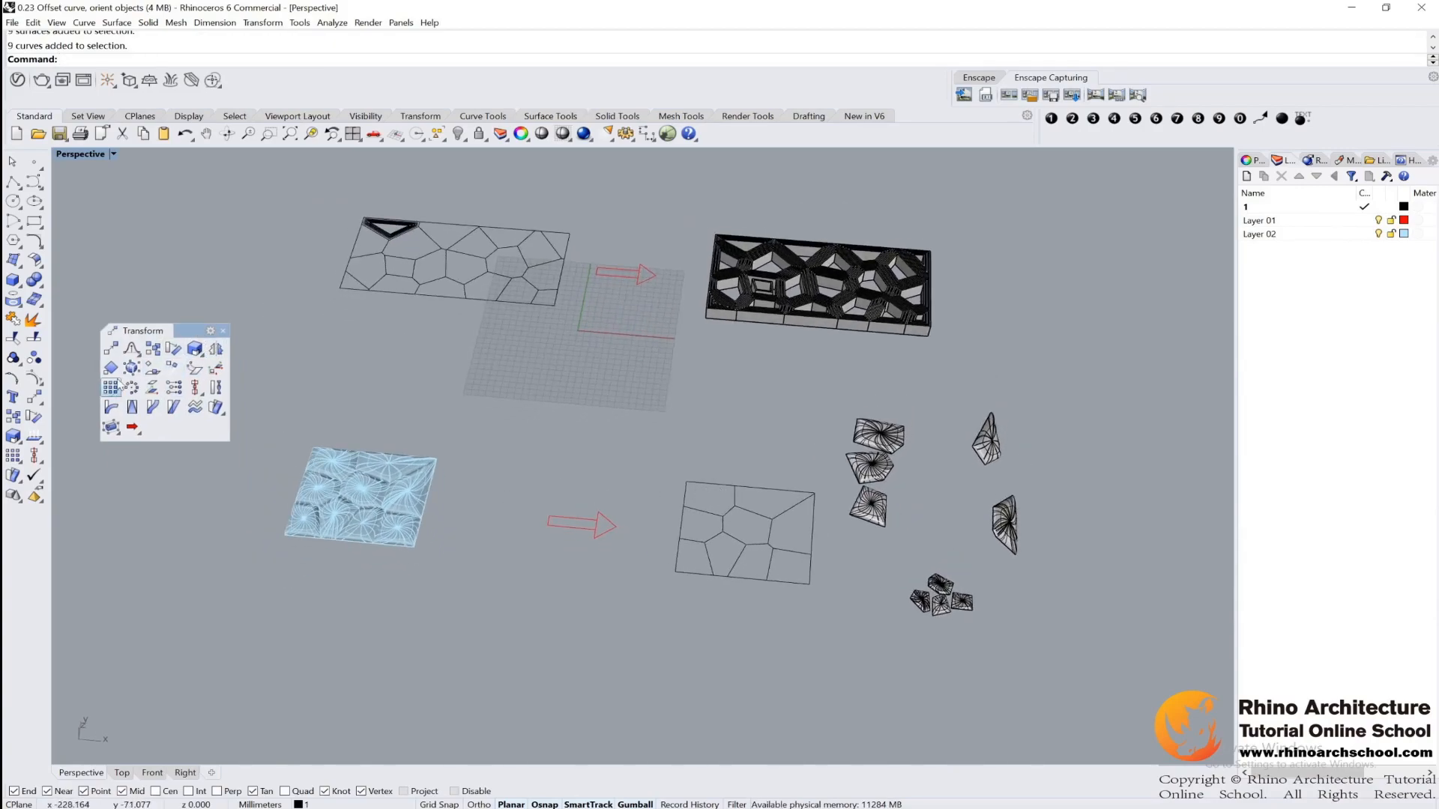
left_click(111, 368)
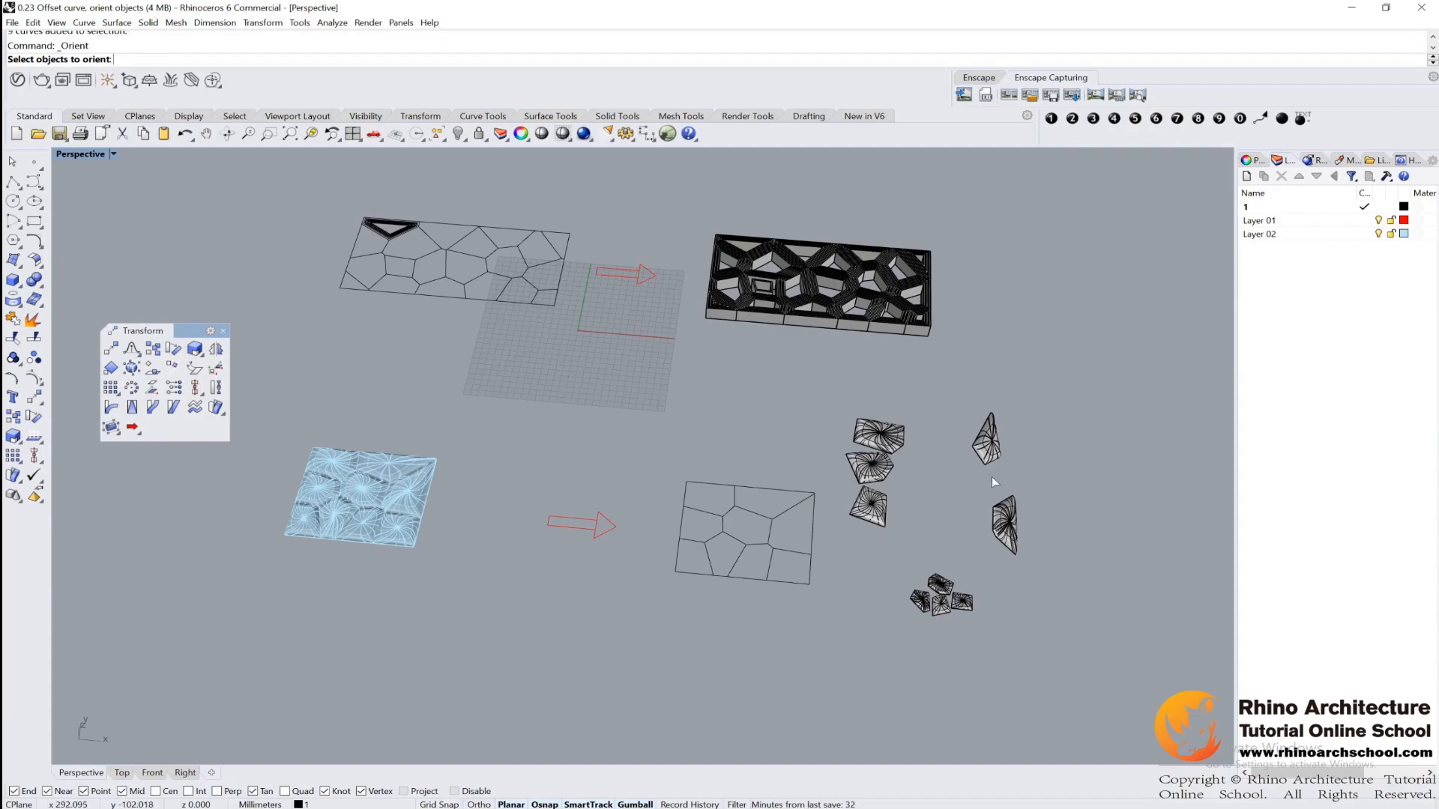
scroll(922, 453, "up", 3)
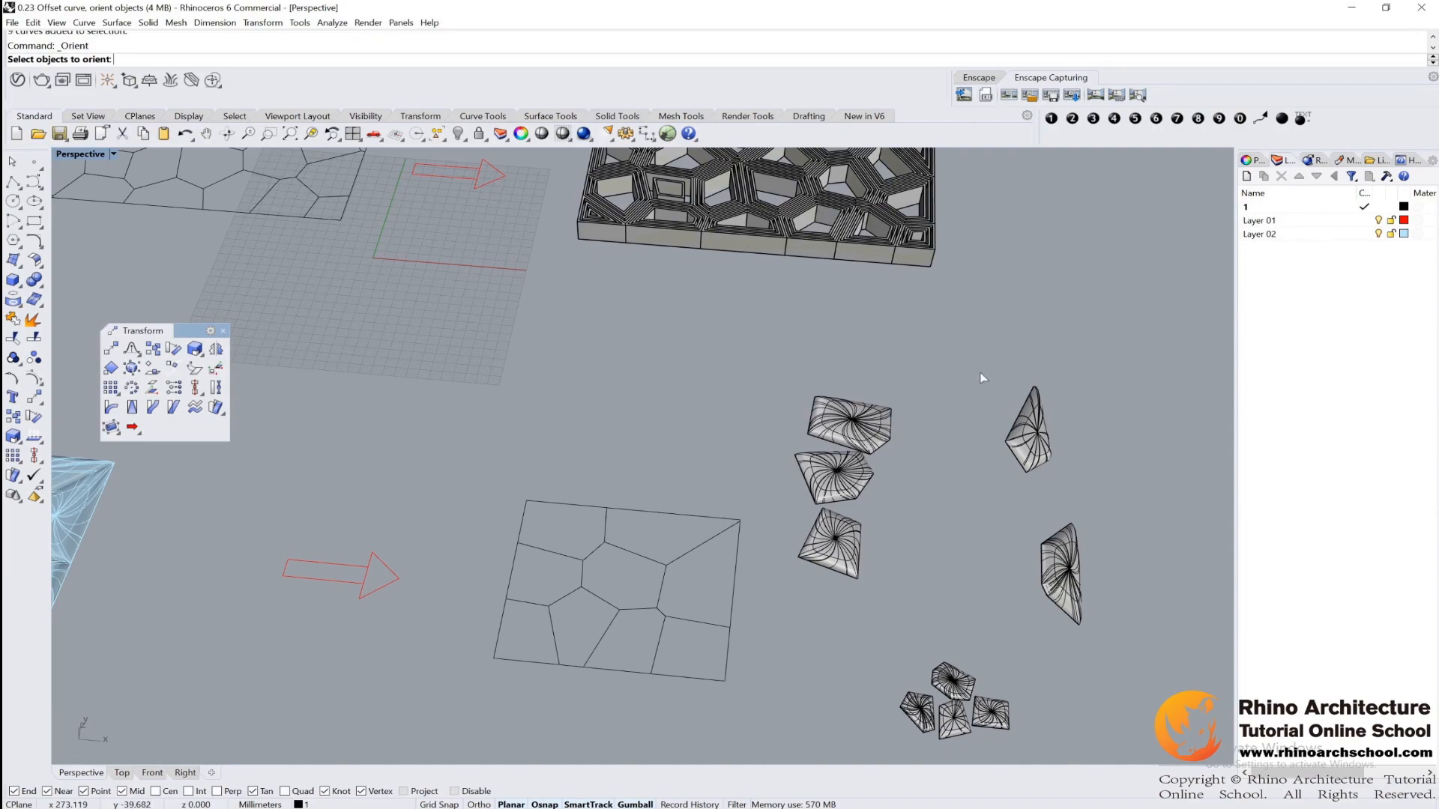
left_click(885, 434)
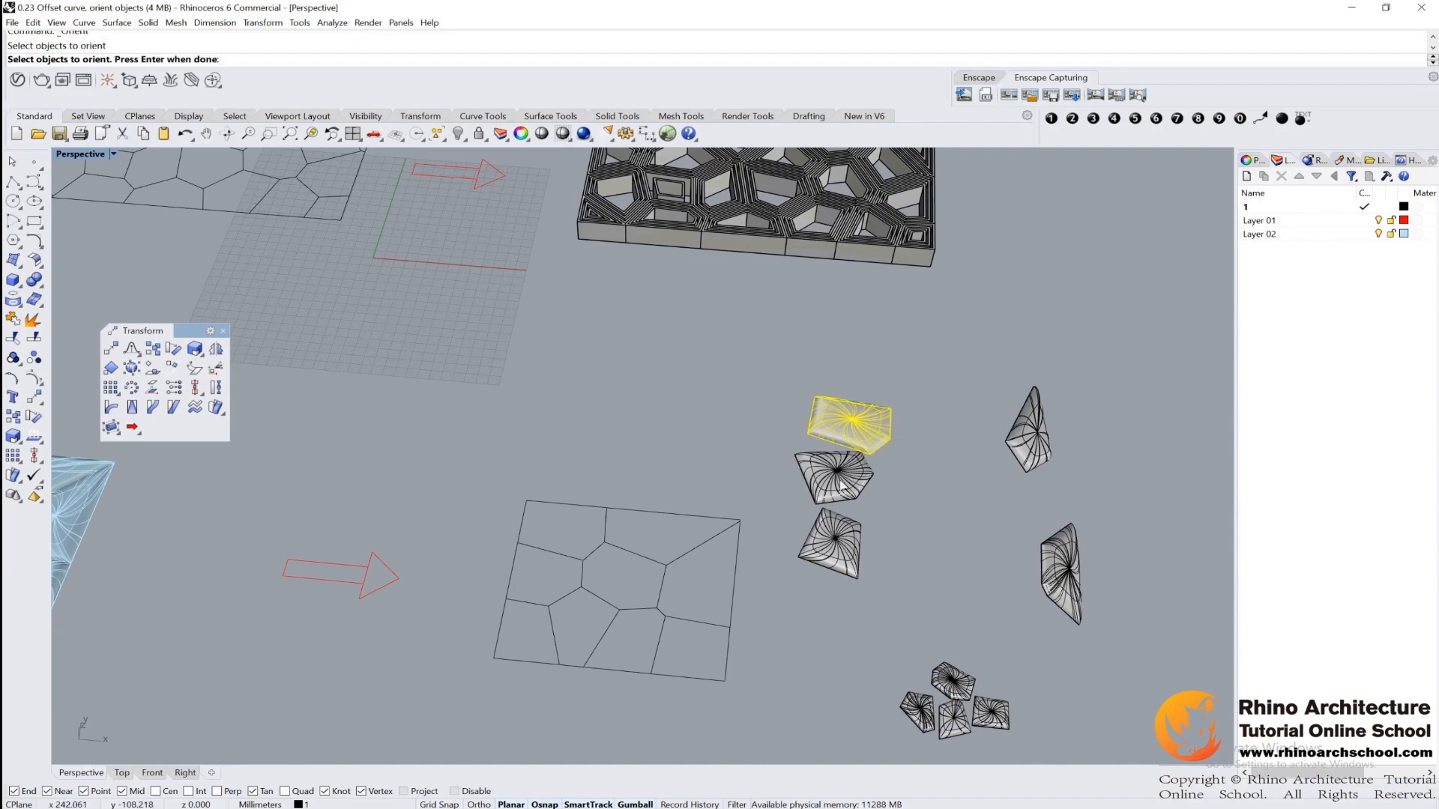
key("Return")
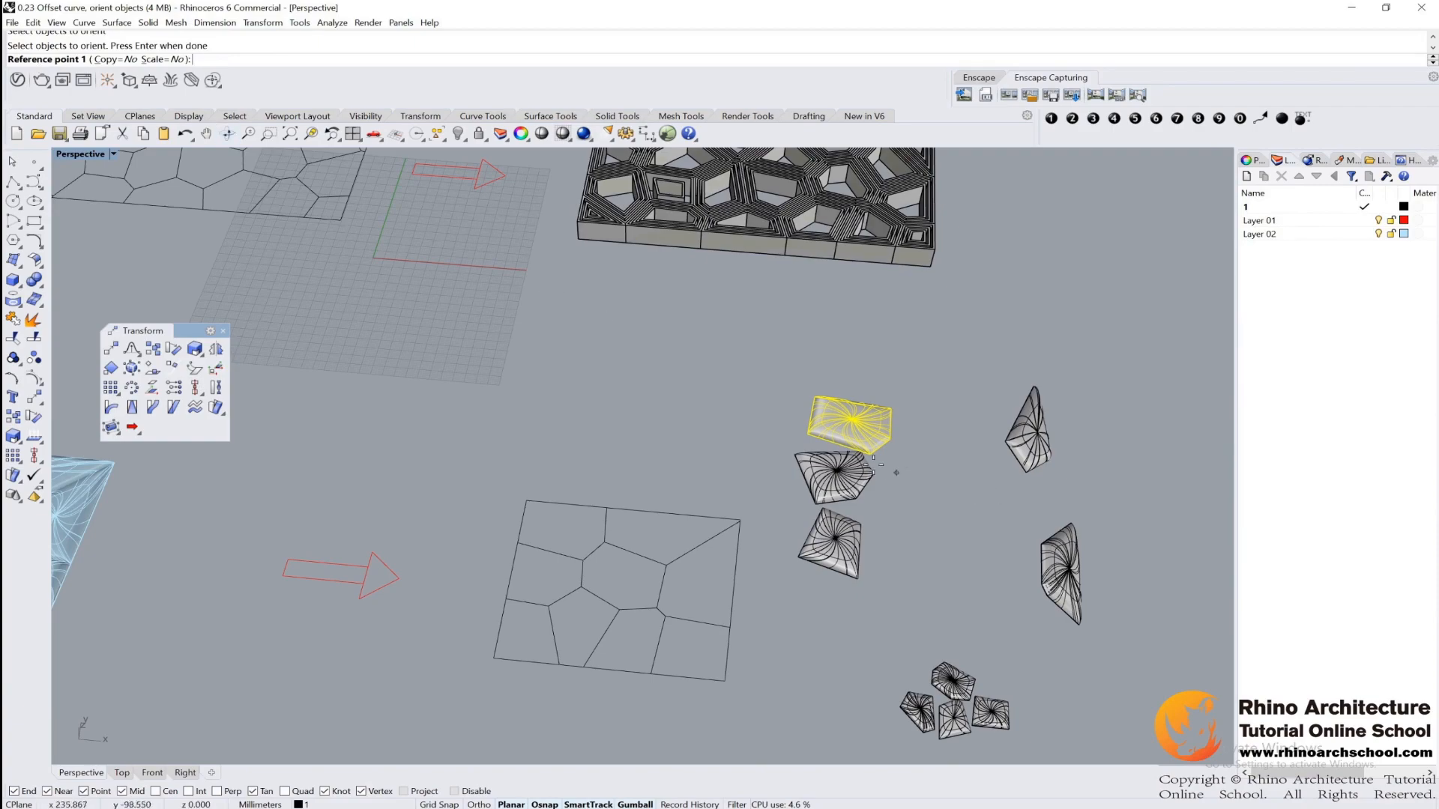
left_click(873, 452)
scroll(944, 458, "up", 3)
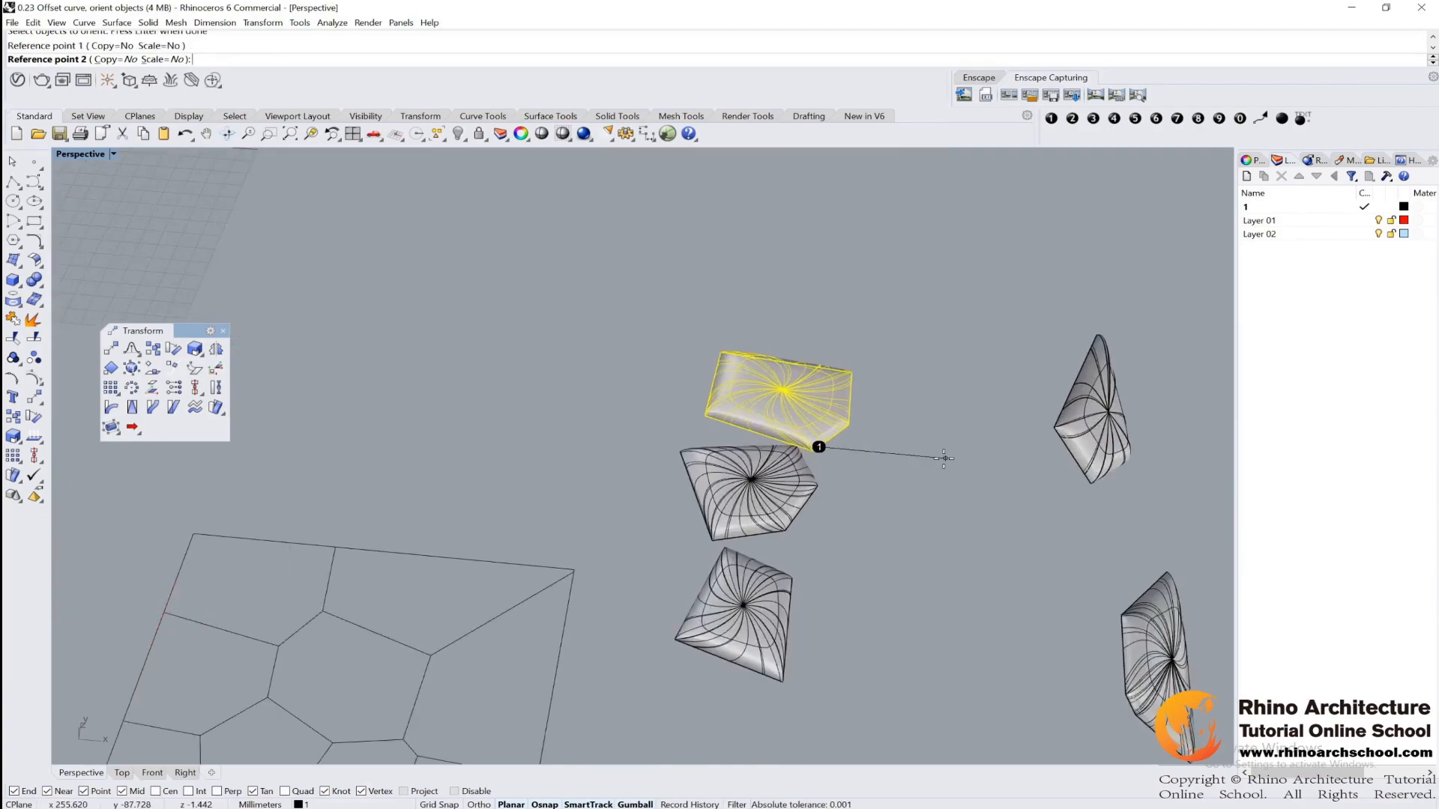
key("Escape")
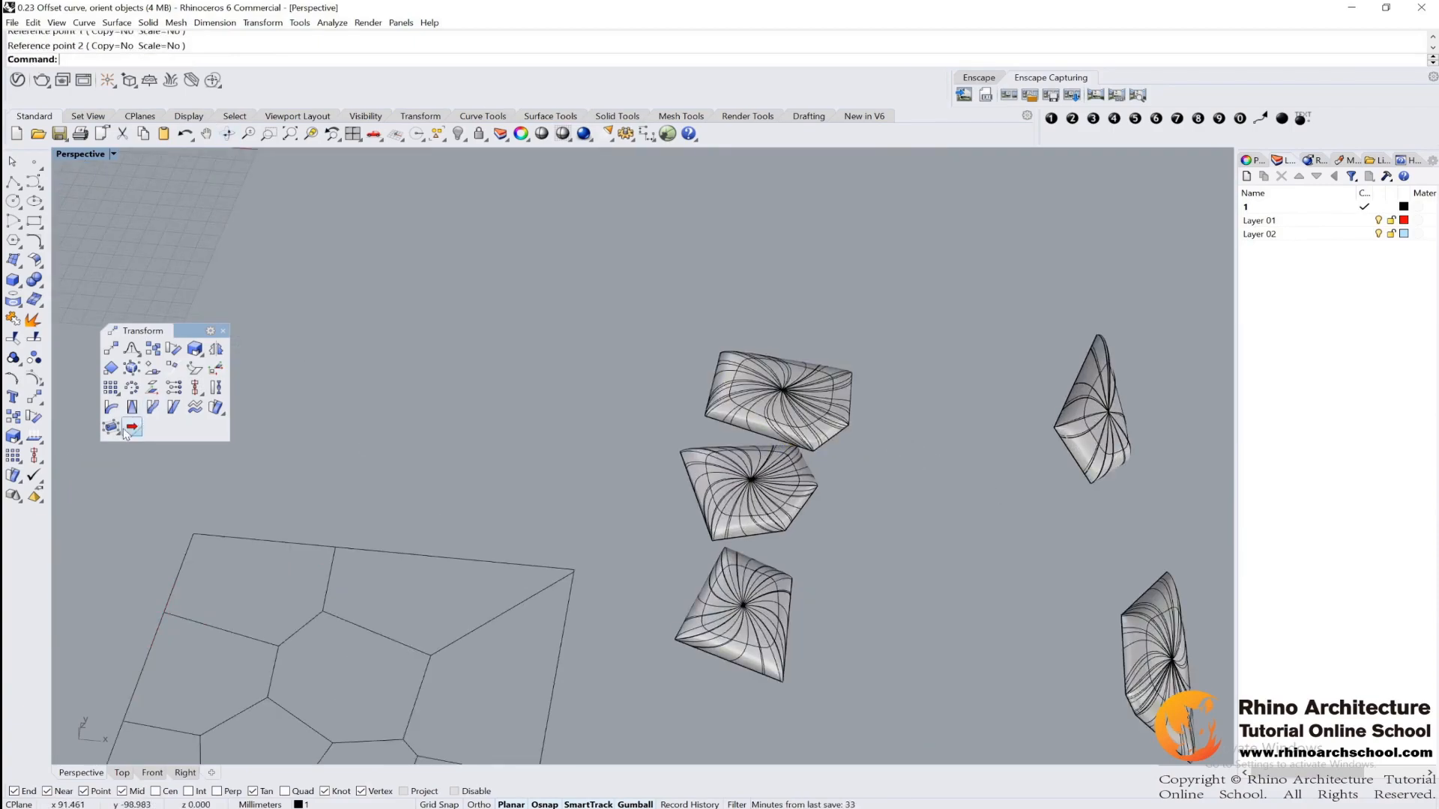
Step: Orient the topmost loose cushion surface onto the upper-left cell of the empty outline, matching its lower edge corners without copying or scaling
left_click(131, 387)
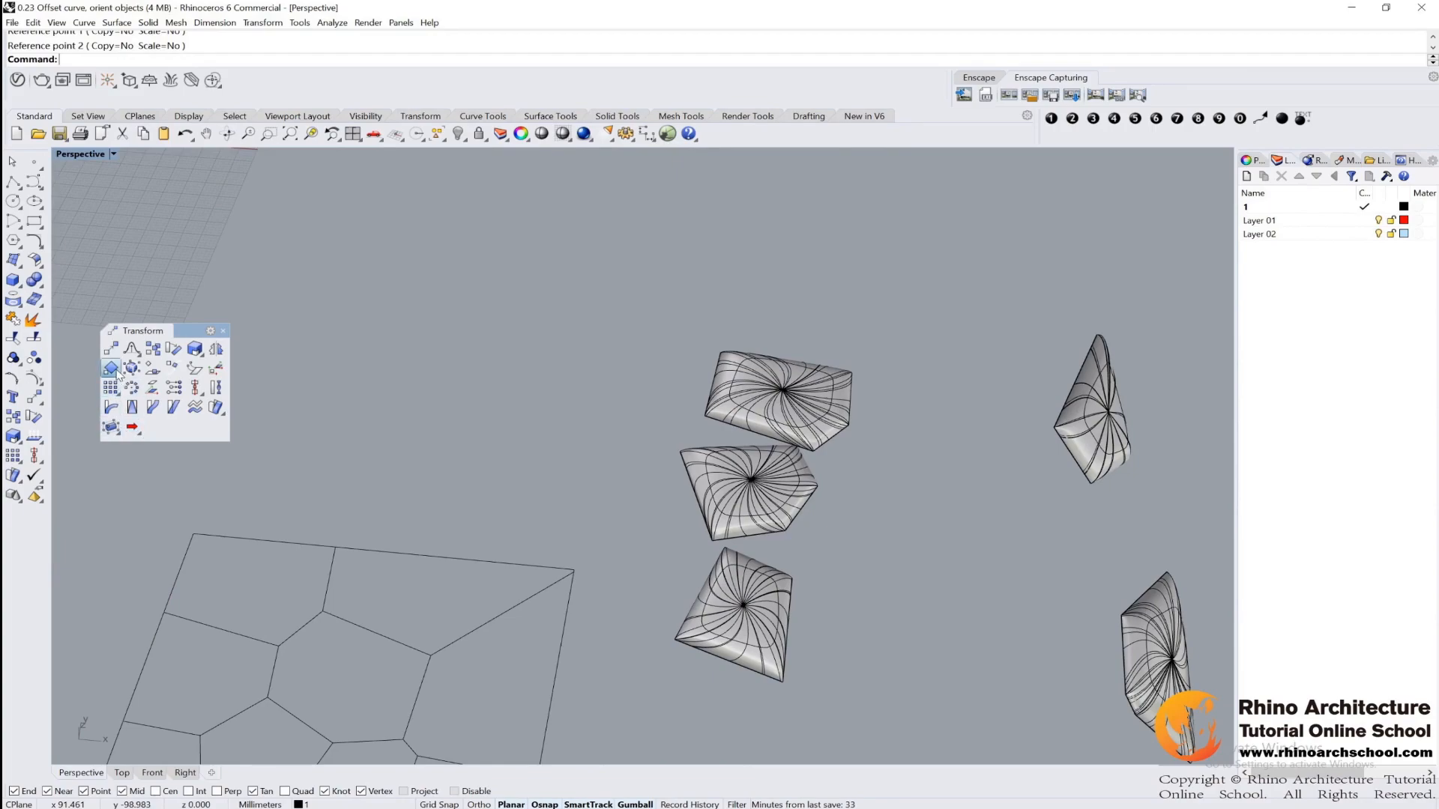
left_click(796, 459)
key("Return")
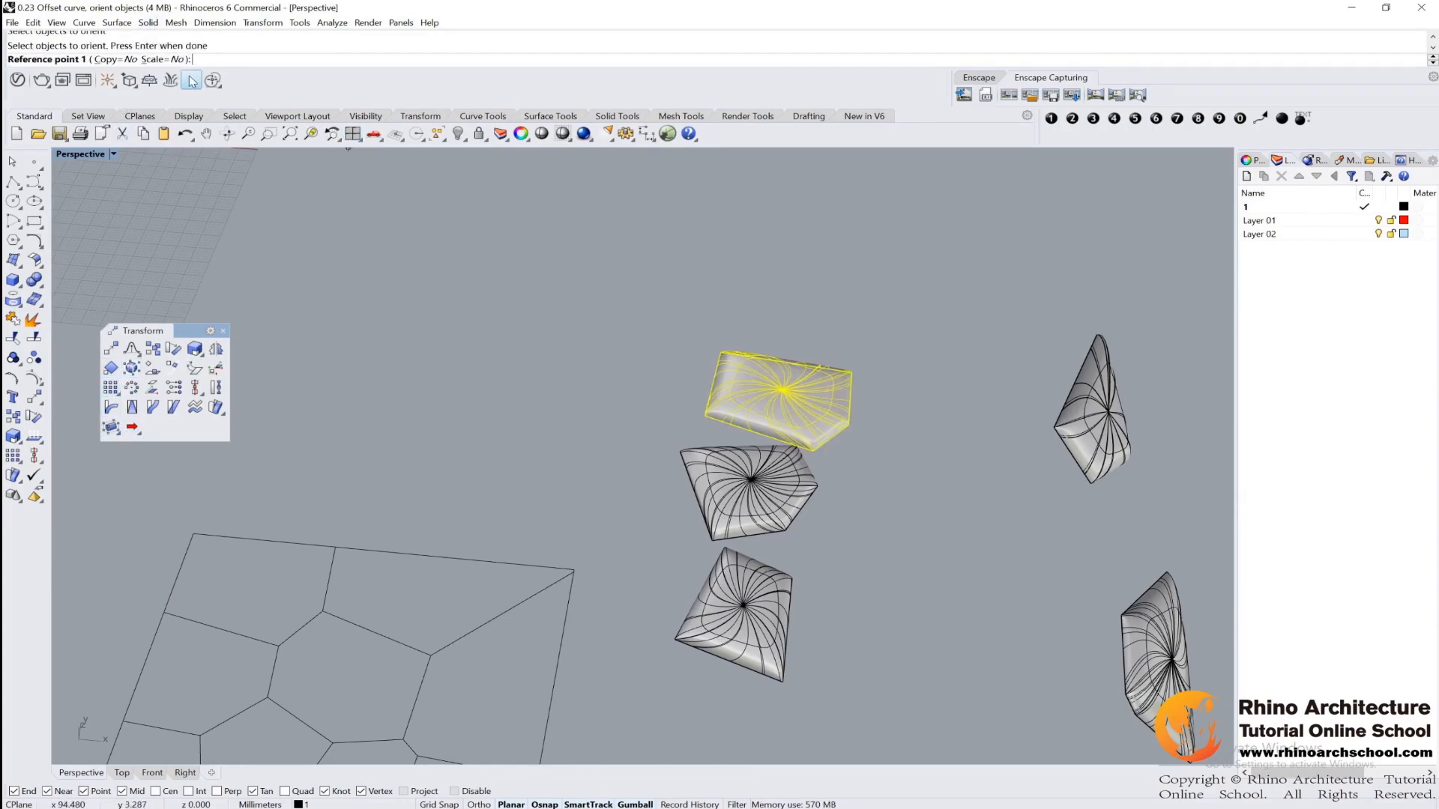
left_click(813, 450)
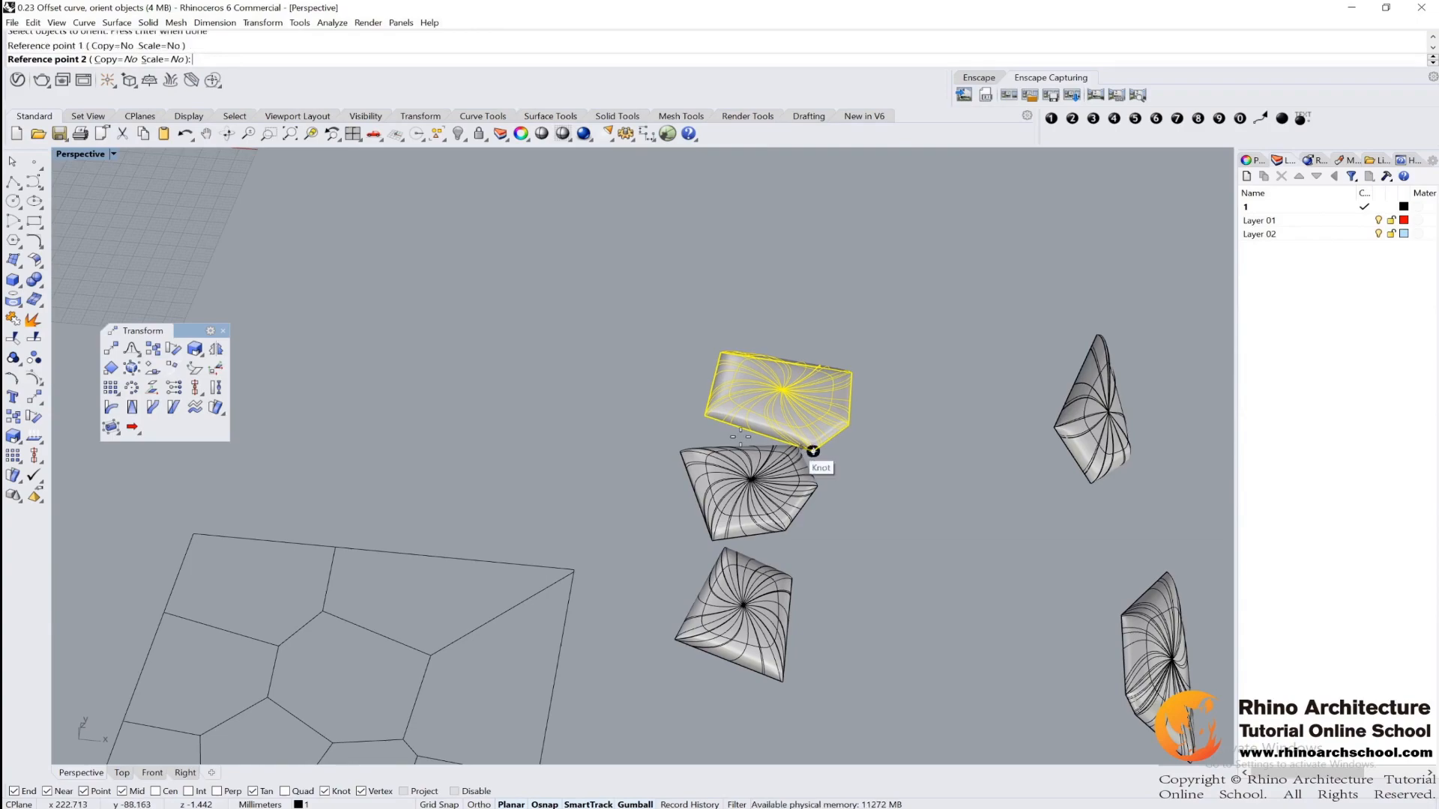
left_click(706, 417)
scroll(614, 508, "down", 3)
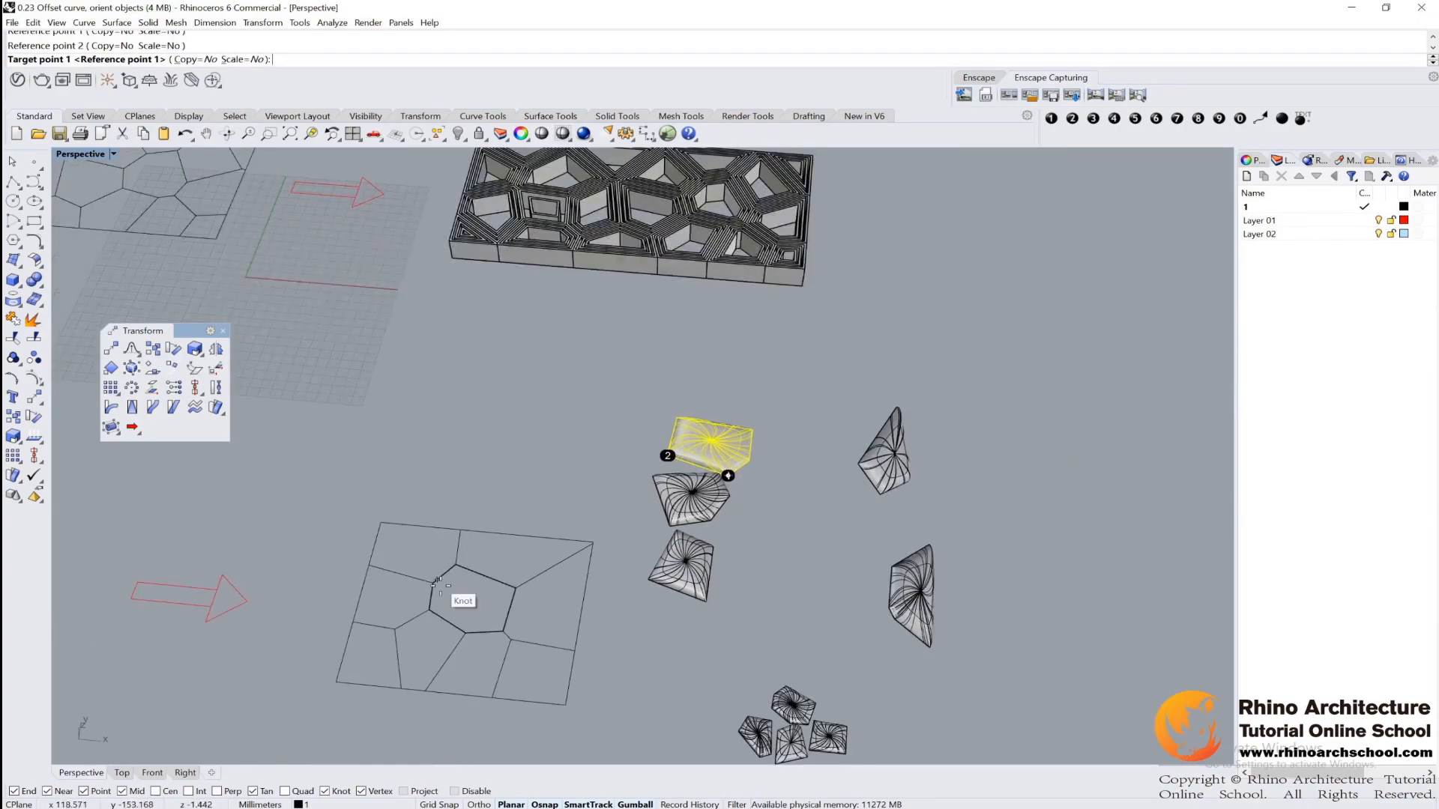
left_click(434, 583)
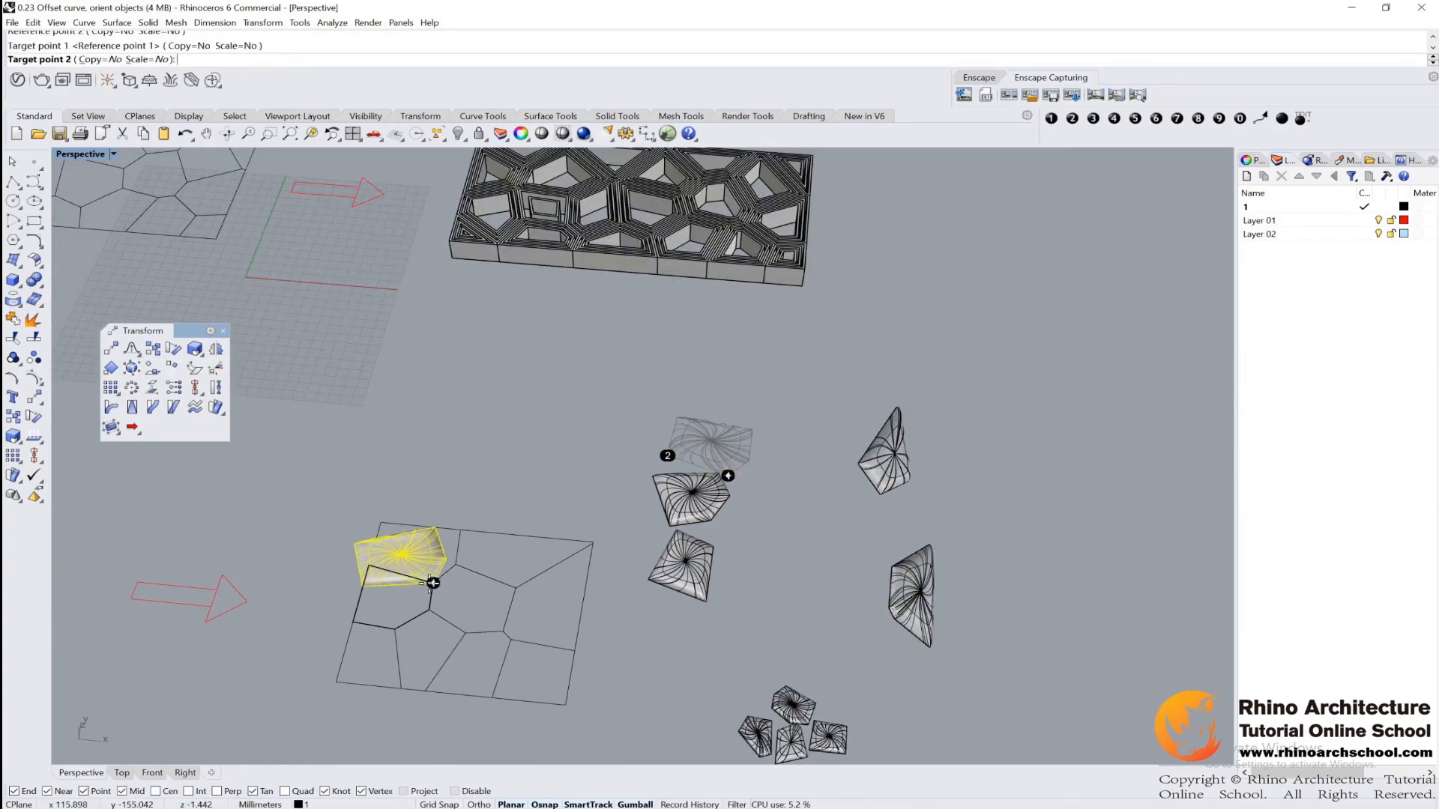
left_click(370, 563)
Step: Orient the upper nearby loose cushion surface onto the cell below the placed cushion, matching the lower edge corners without copying or scaling
key("Return")
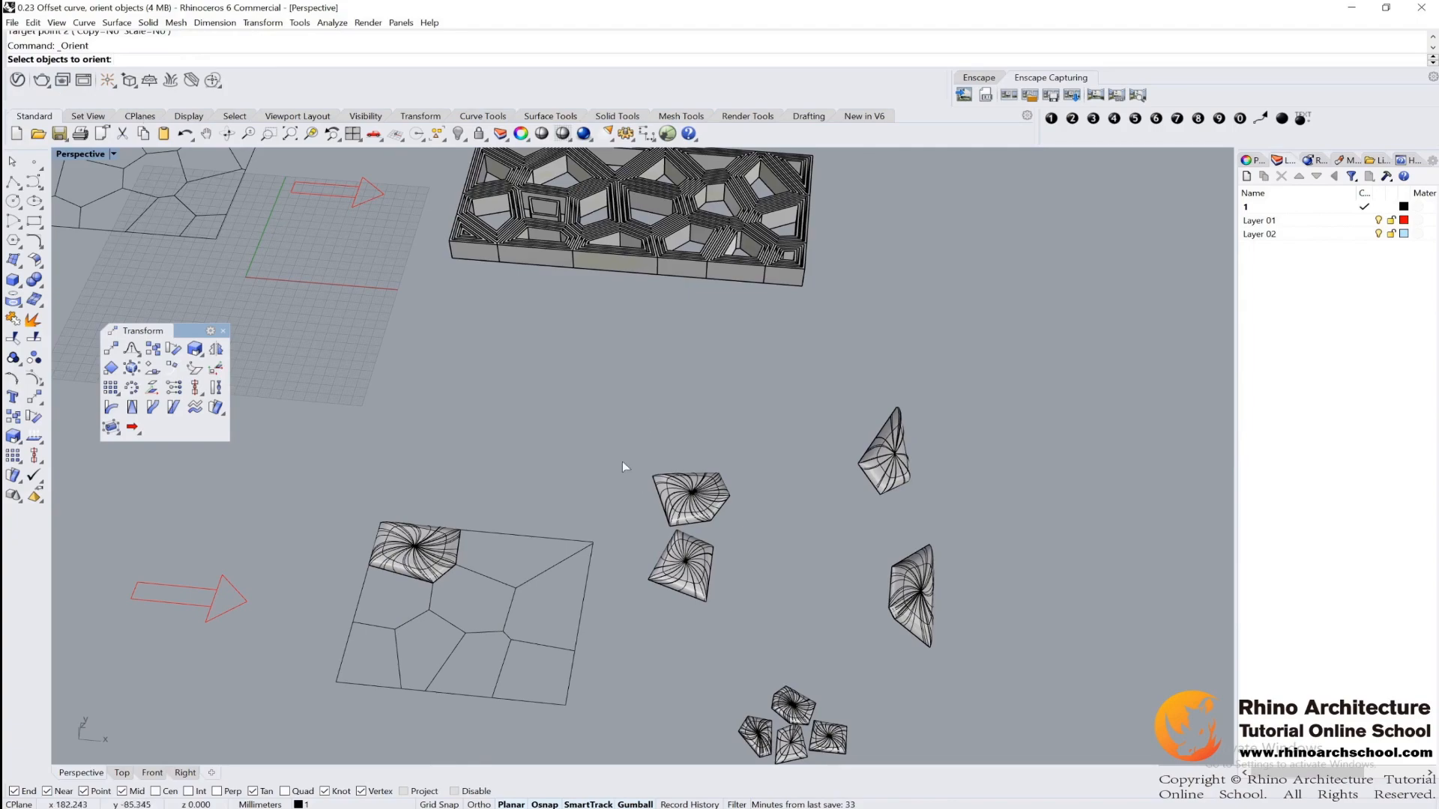
left_click(706, 508)
right_click_drag(798, 501, 742, 507)
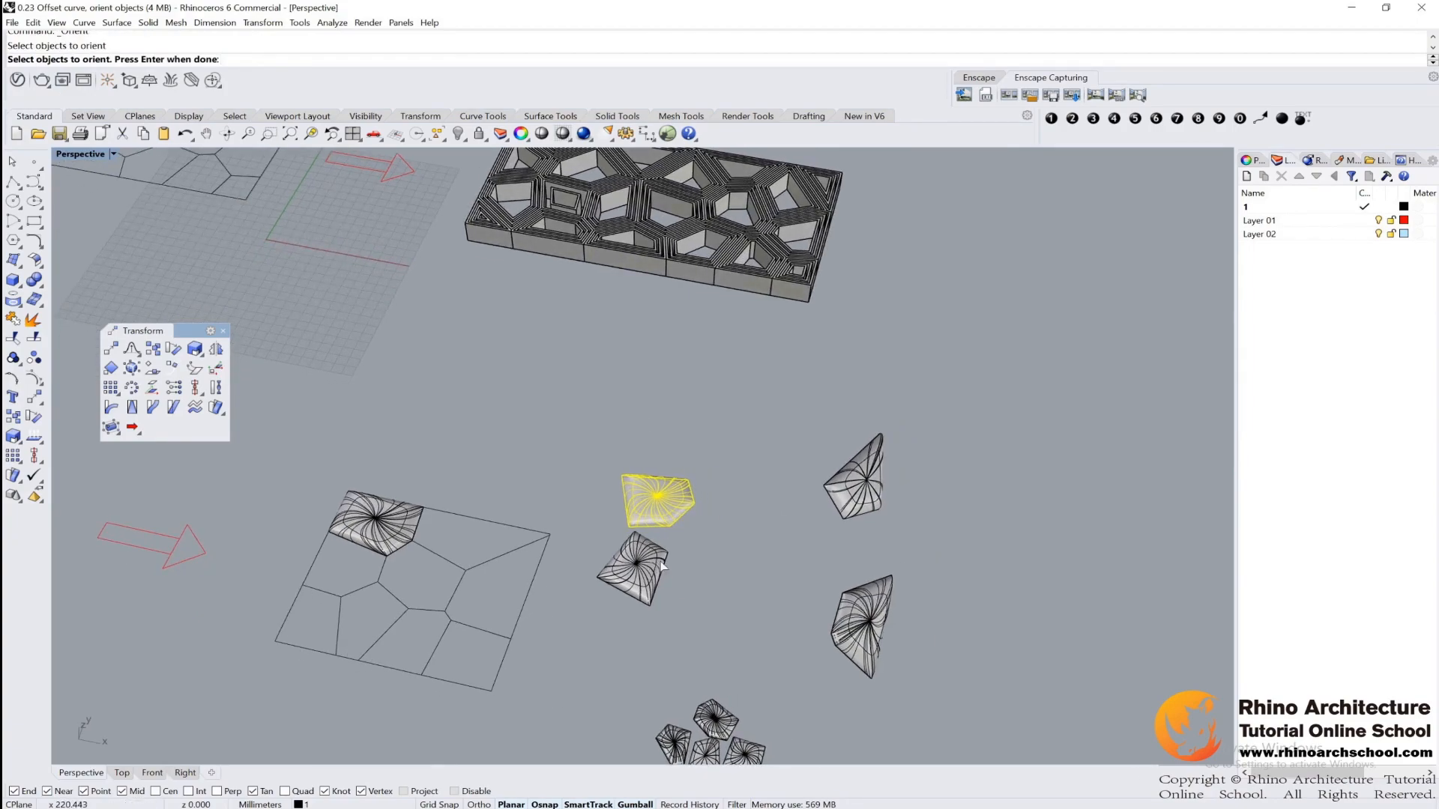
key("Return")
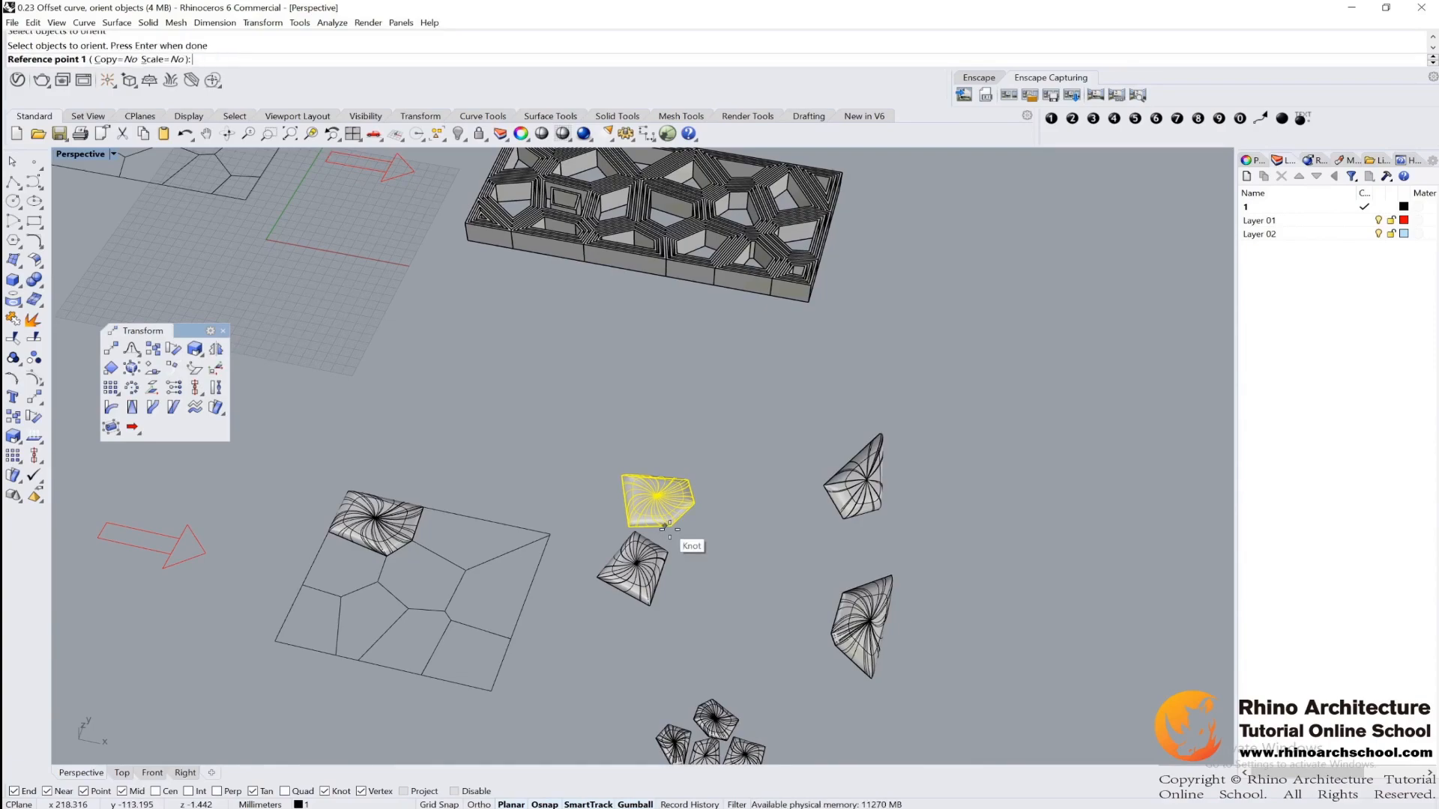
left_click(671, 527)
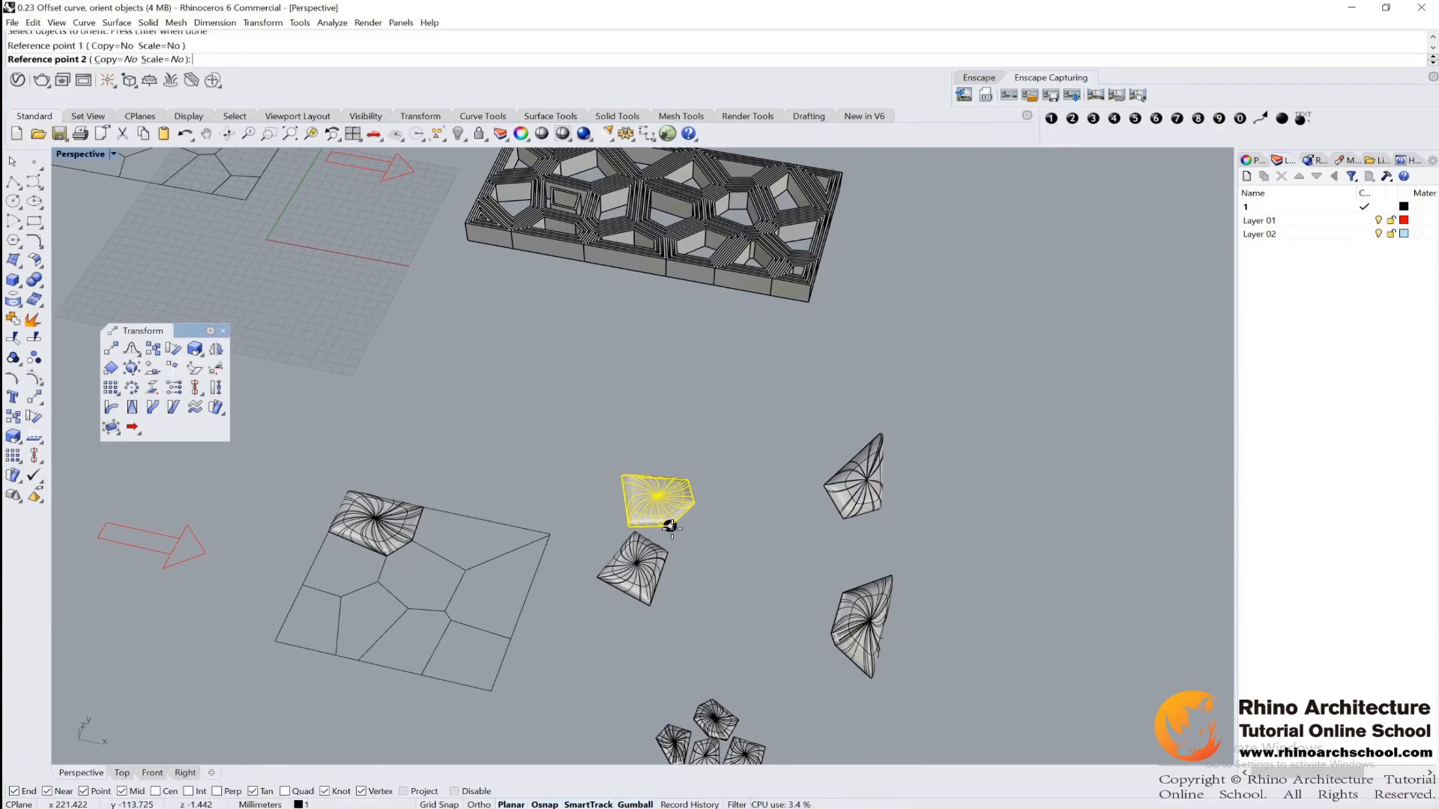
left_click(628, 526)
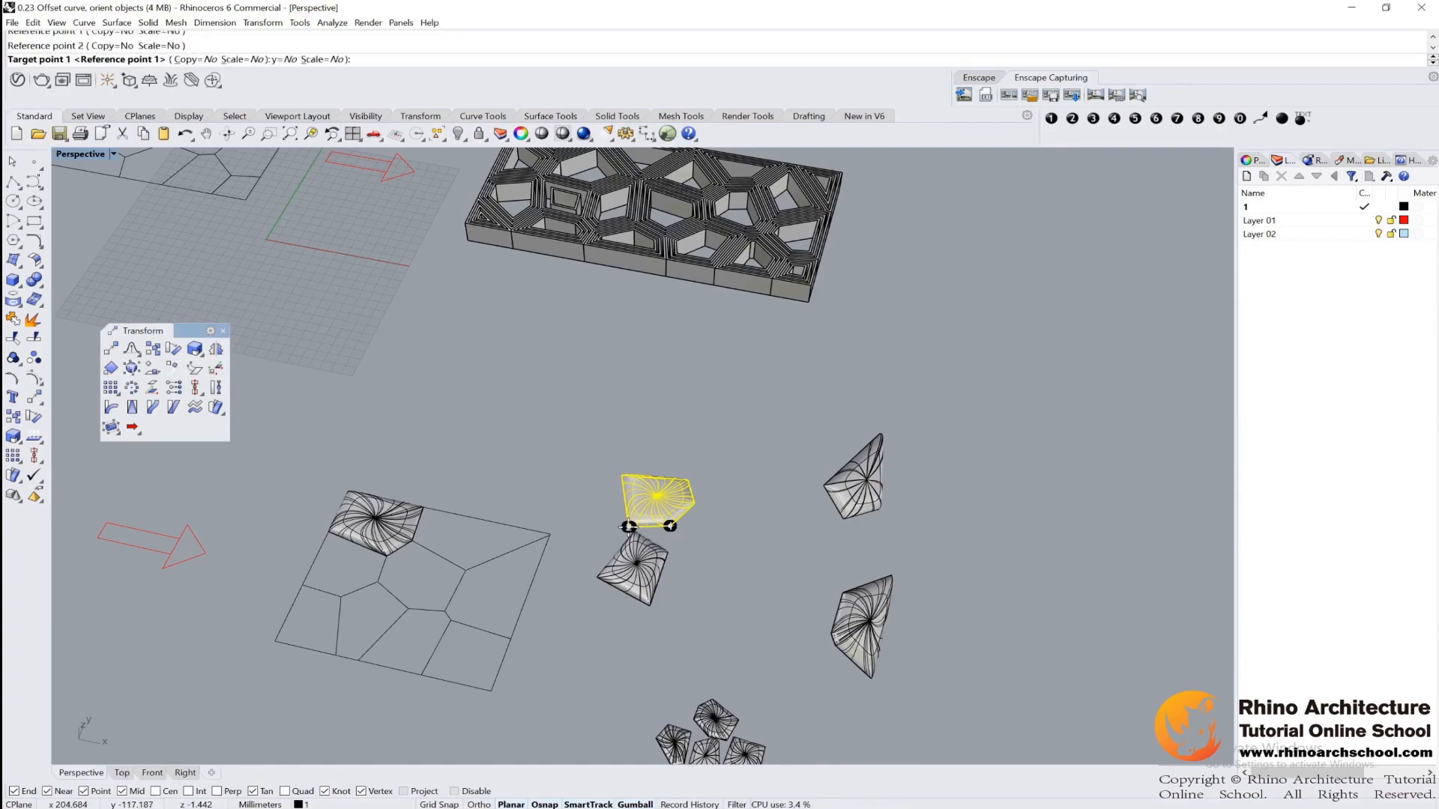
left_click(341, 597)
left_click(305, 594)
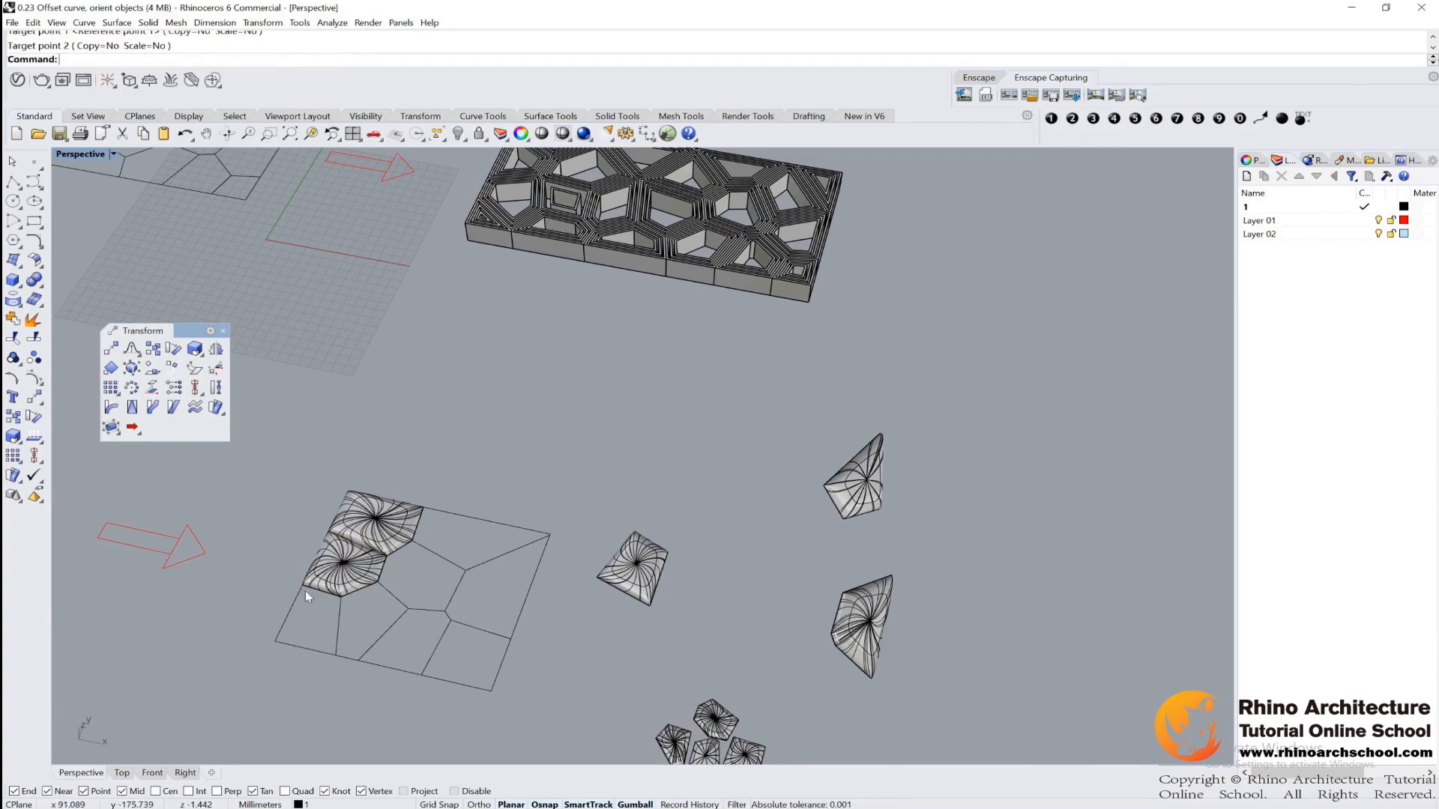
Step: Highlight the cluster of four small loose cushion surfaces to compare them with the empty cells, and clear the selection
right_click_drag(664, 533, 733, 487)
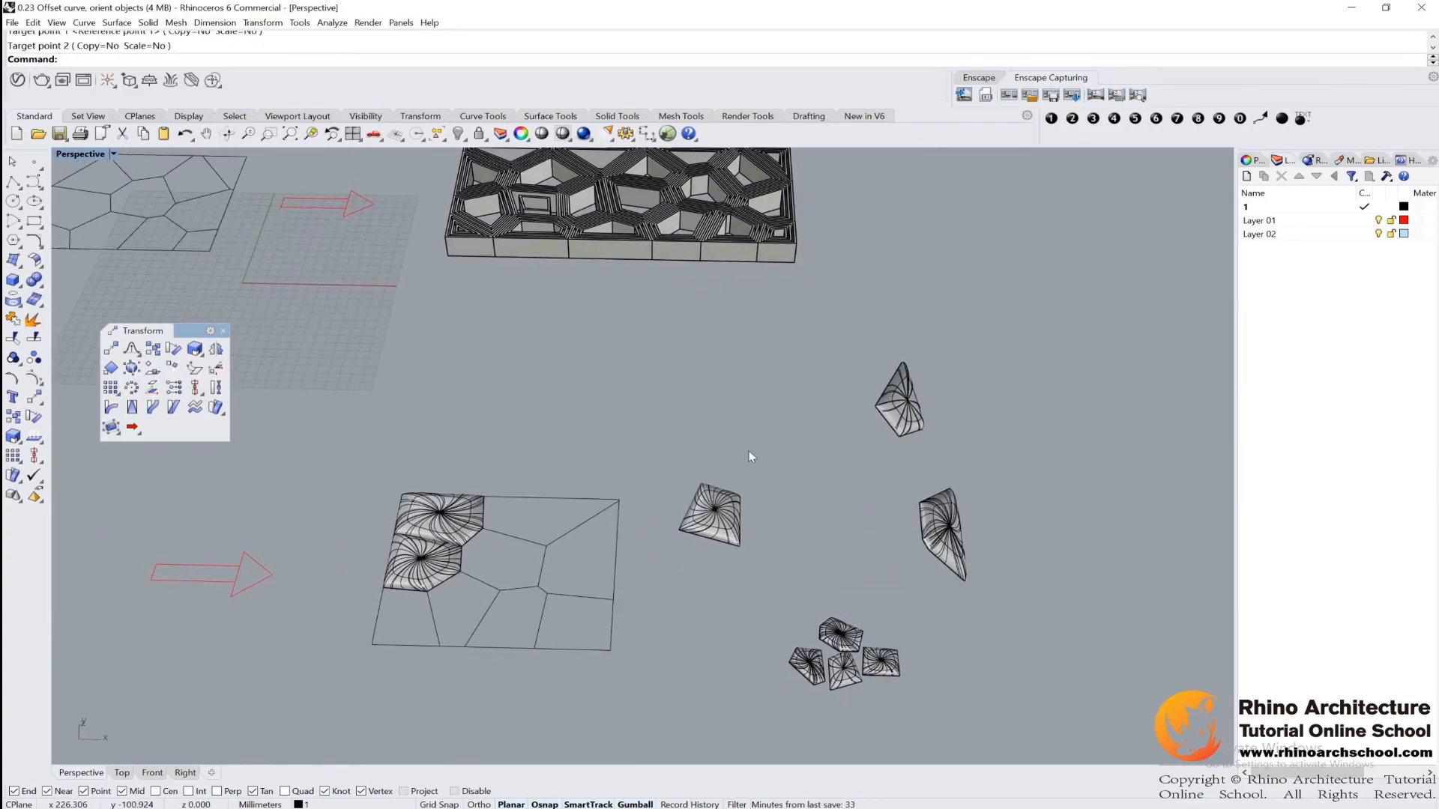
left_click_drag(732, 493, 684, 552)
left_click(839, 476)
right_click_drag(855, 483, 863, 519)
left_click_drag(897, 643, 807, 600)
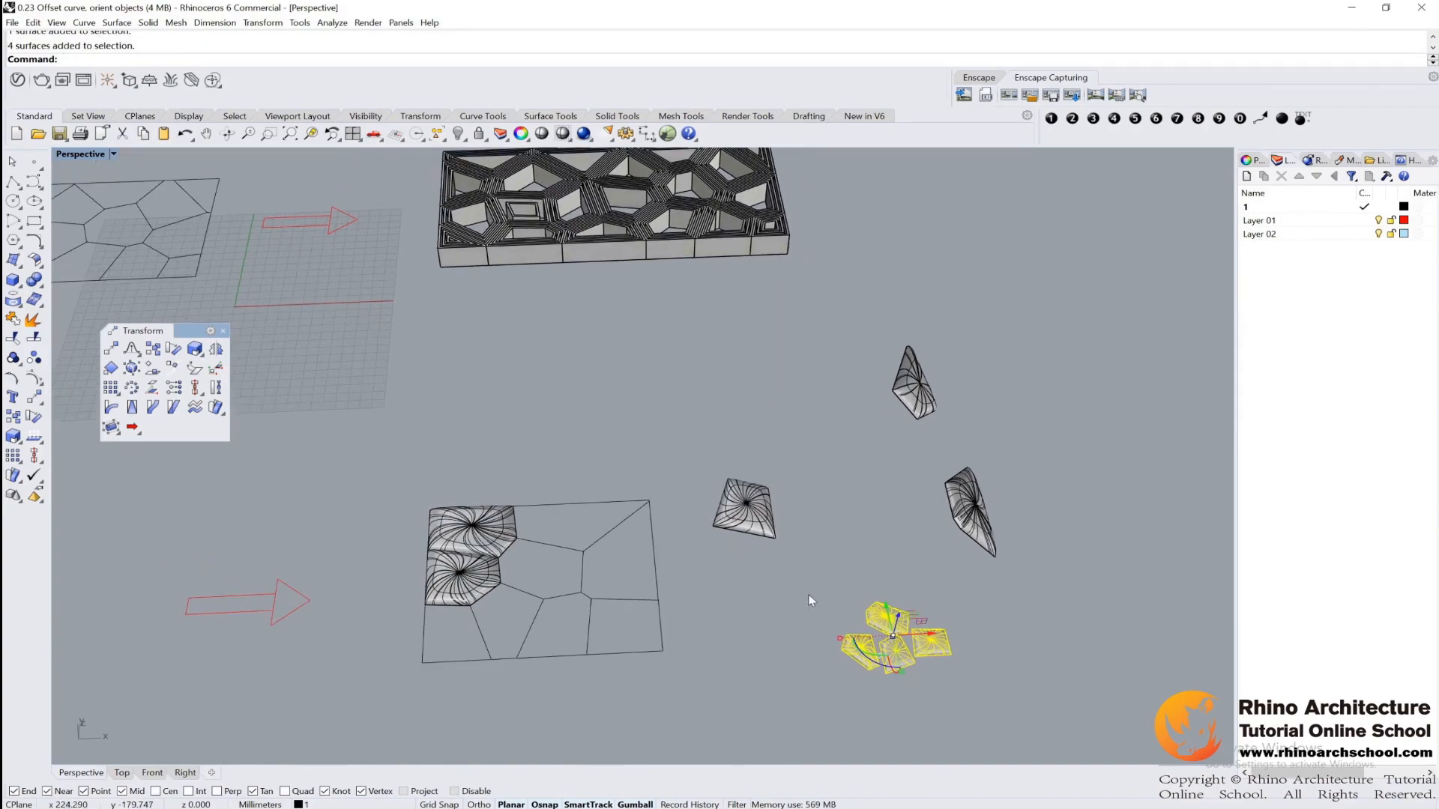
right_click_drag(1013, 635, 1015, 578)
left_click_drag(978, 585, 912, 549)
left_click_drag(774, 486, 980, 581)
left_click_drag(828, 509, 818, 504)
left_click_drag(701, 557, 670, 564)
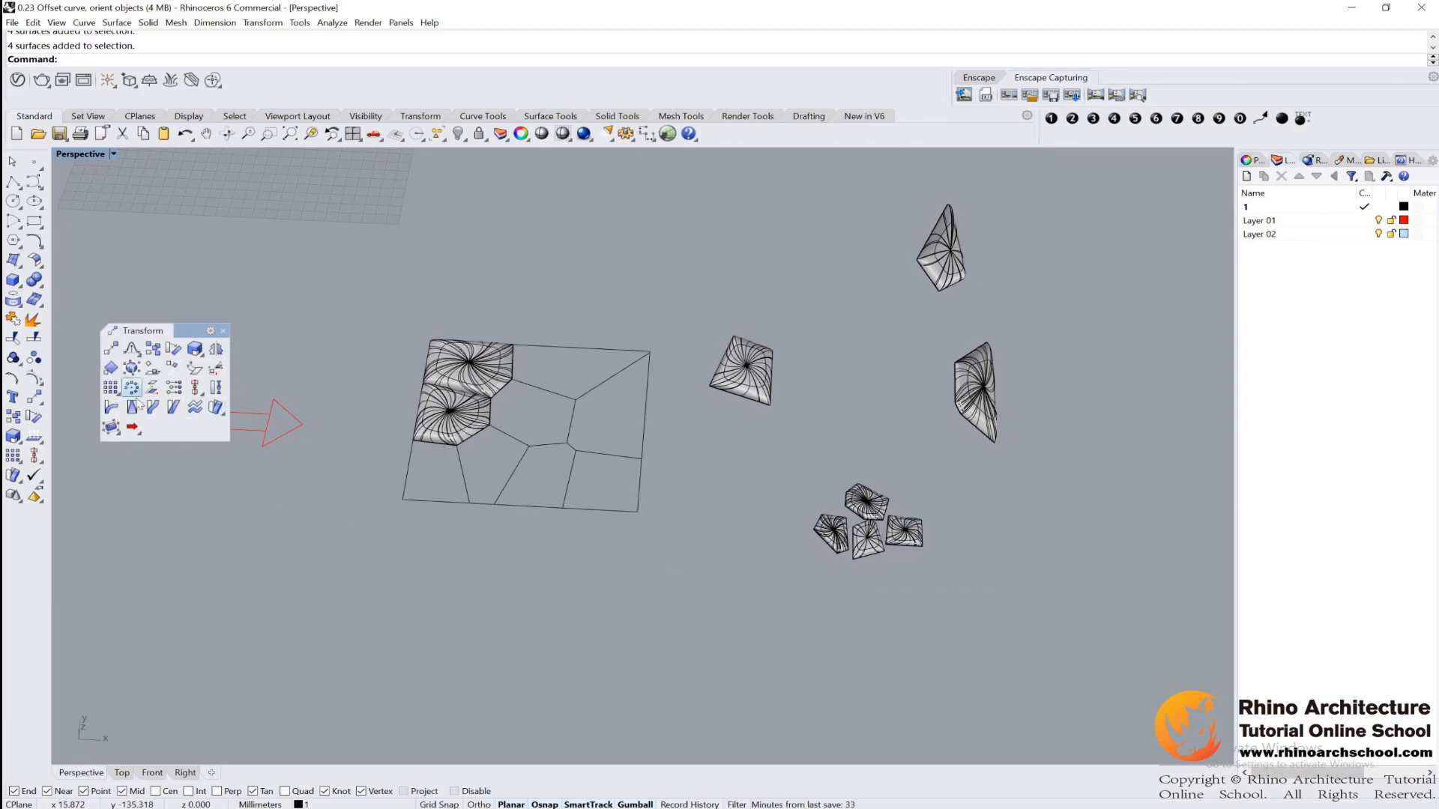
left_click(111, 368)
left_click(832, 533)
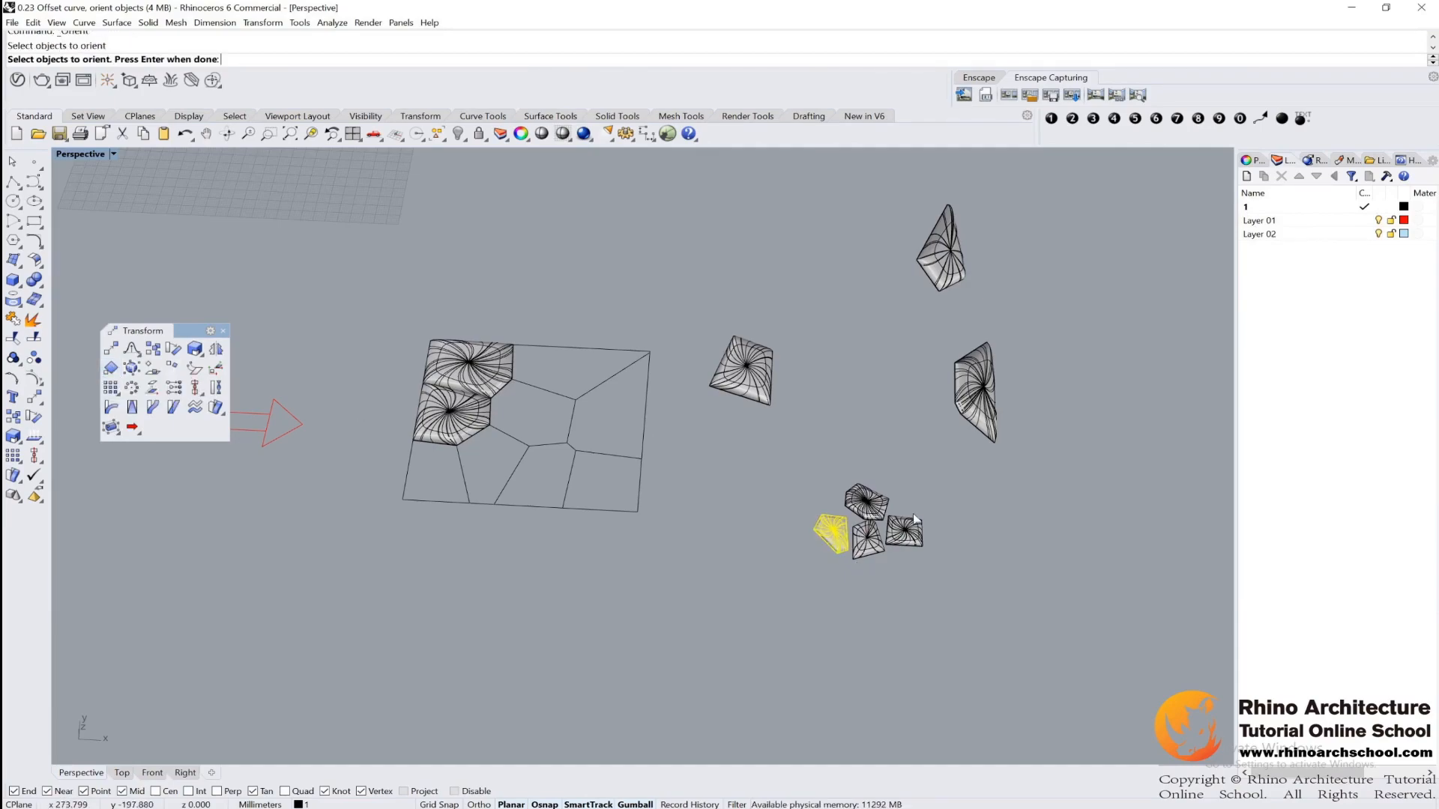
key("Return")
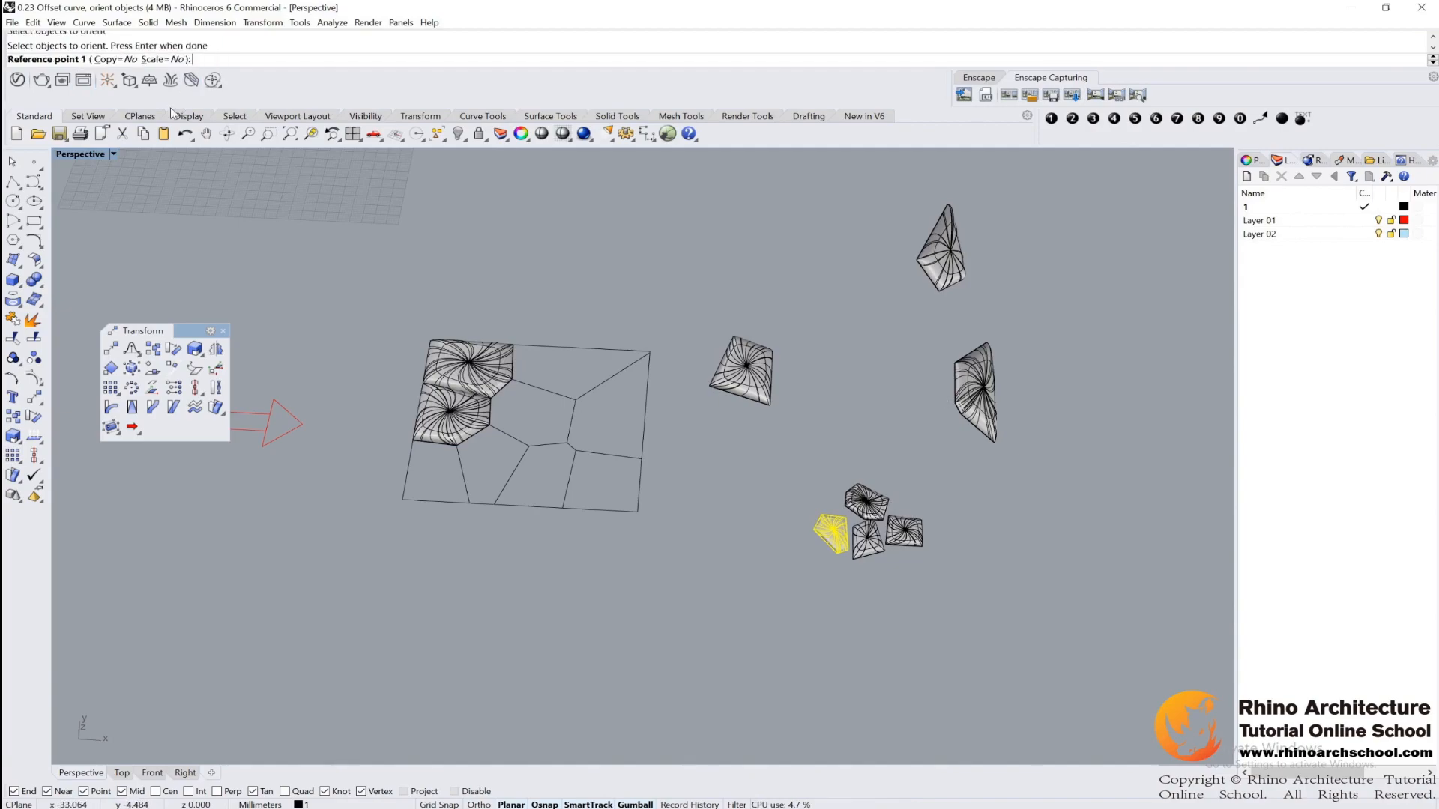
left_click(162, 59)
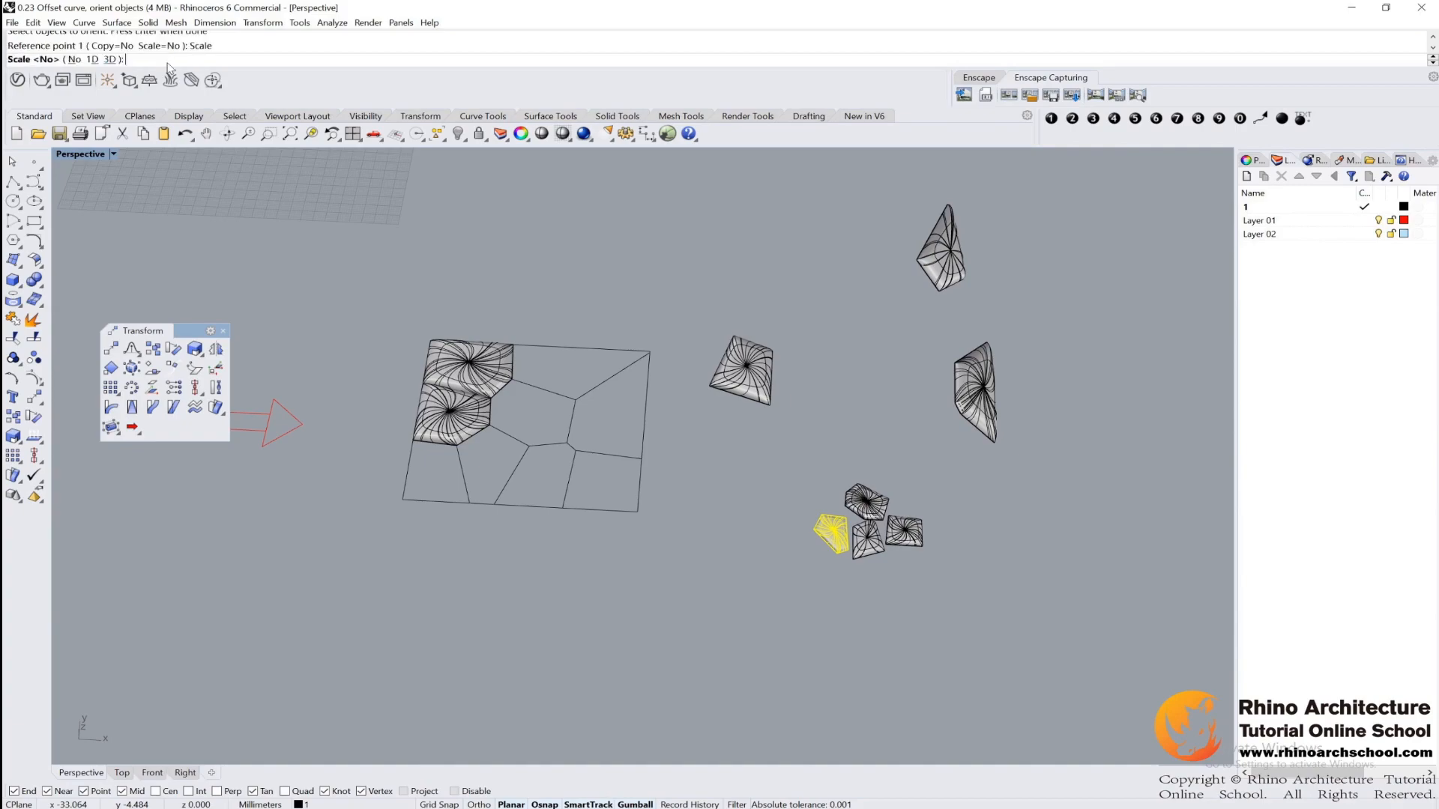
left_click(109, 59)
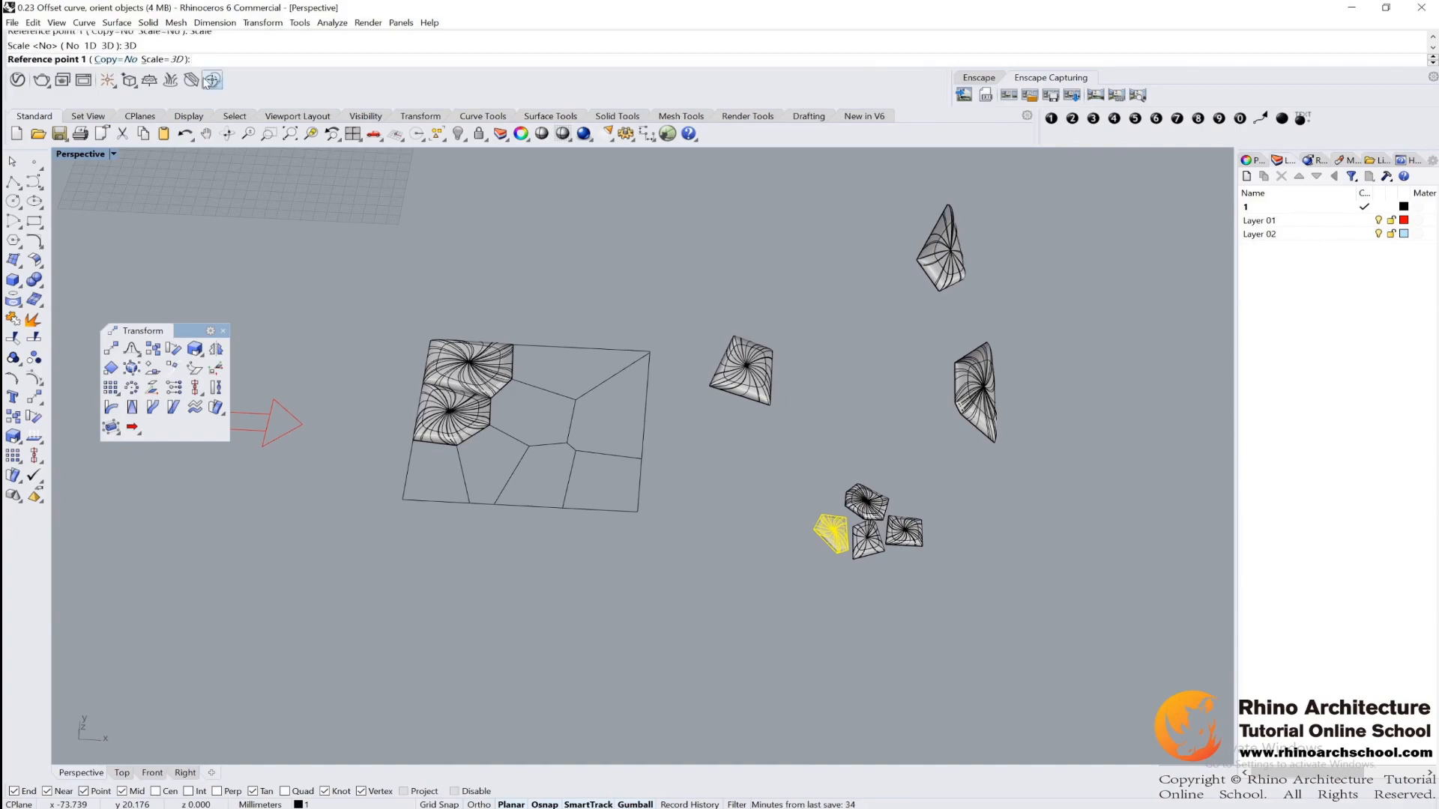
scroll(848, 528, "up", 2)
left_click(830, 551)
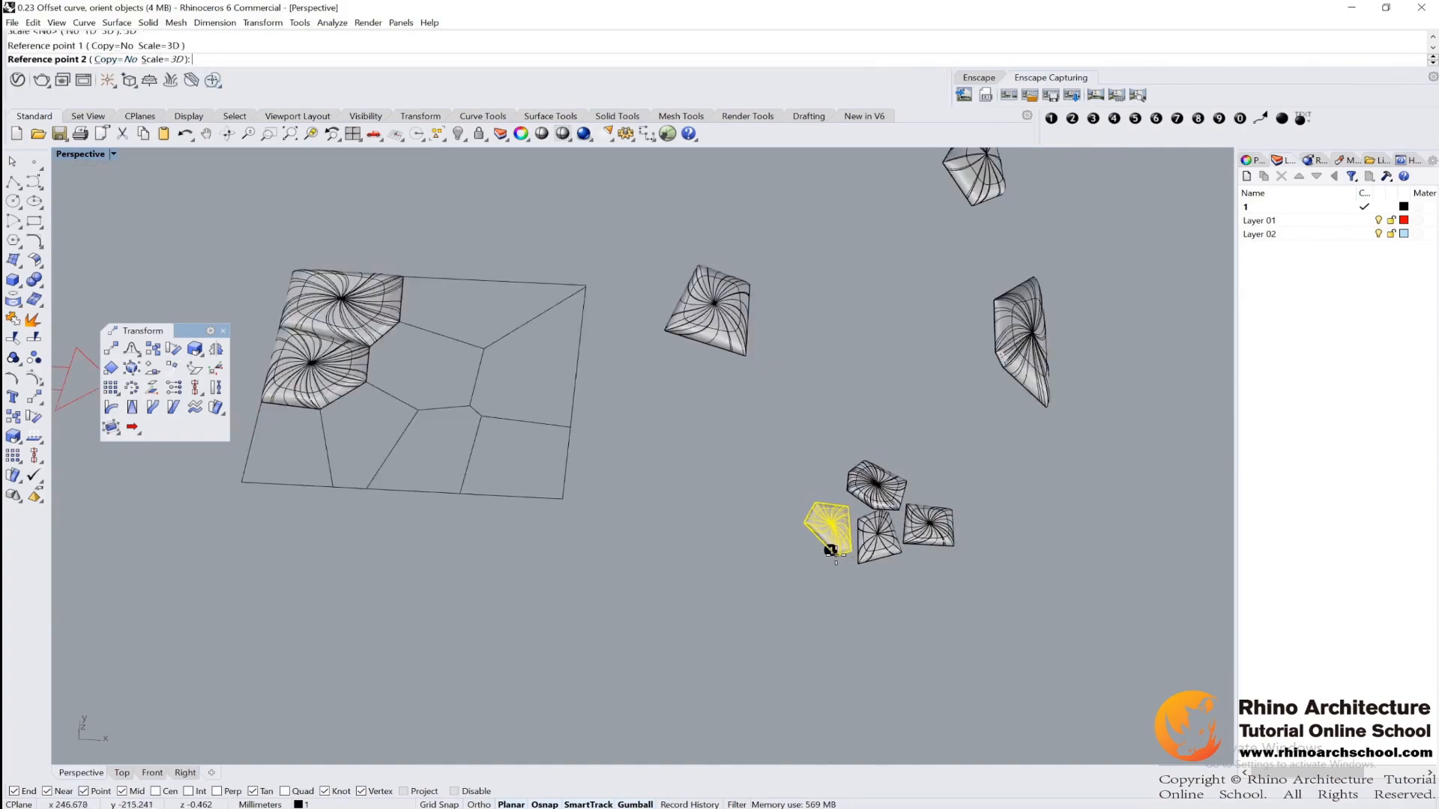
key("Escape")
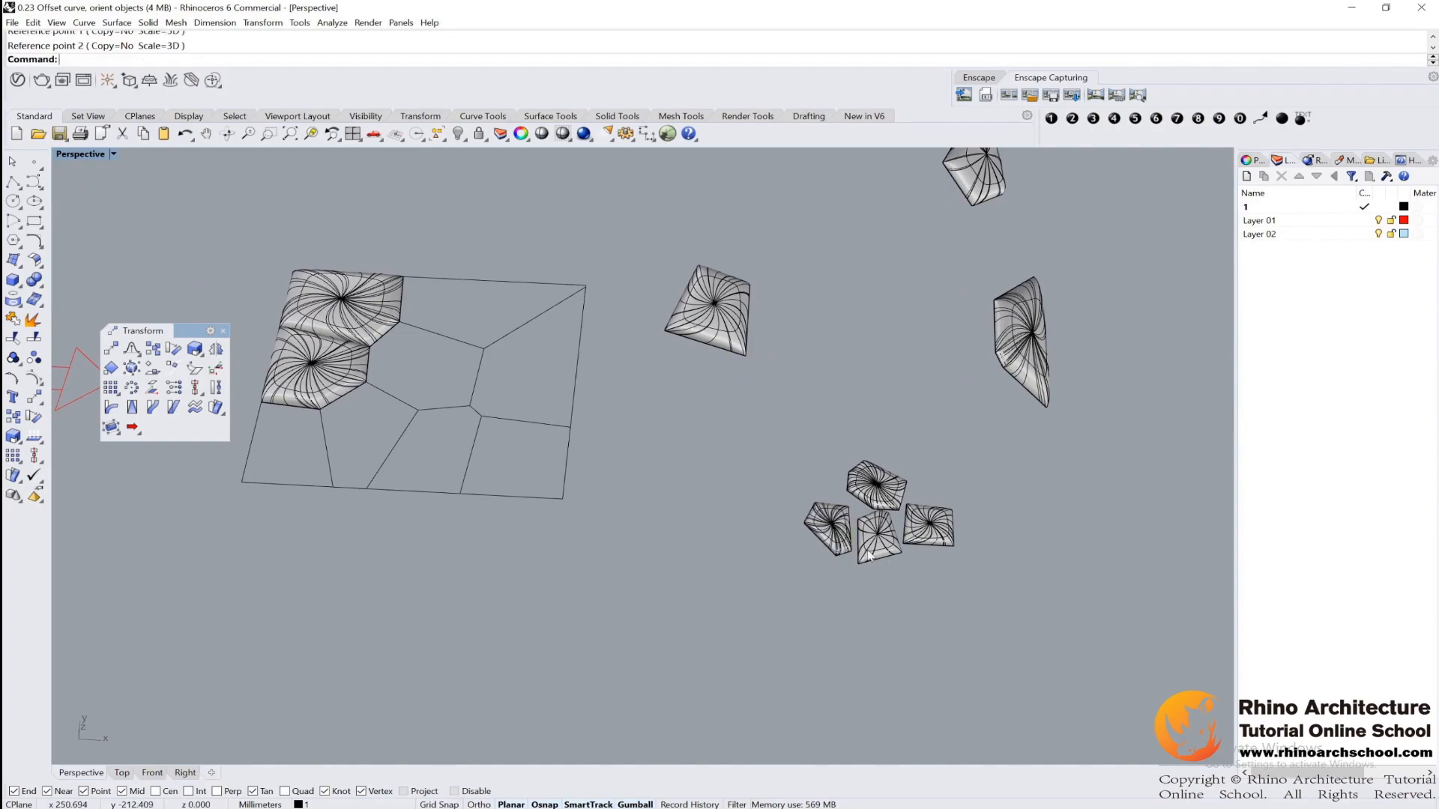
Step: Try orienting the leftmost small cushion with 3D scaling, matching its long lower-left edge to the pentagonal cell's bottom edge, and undo the placement
key("Return")
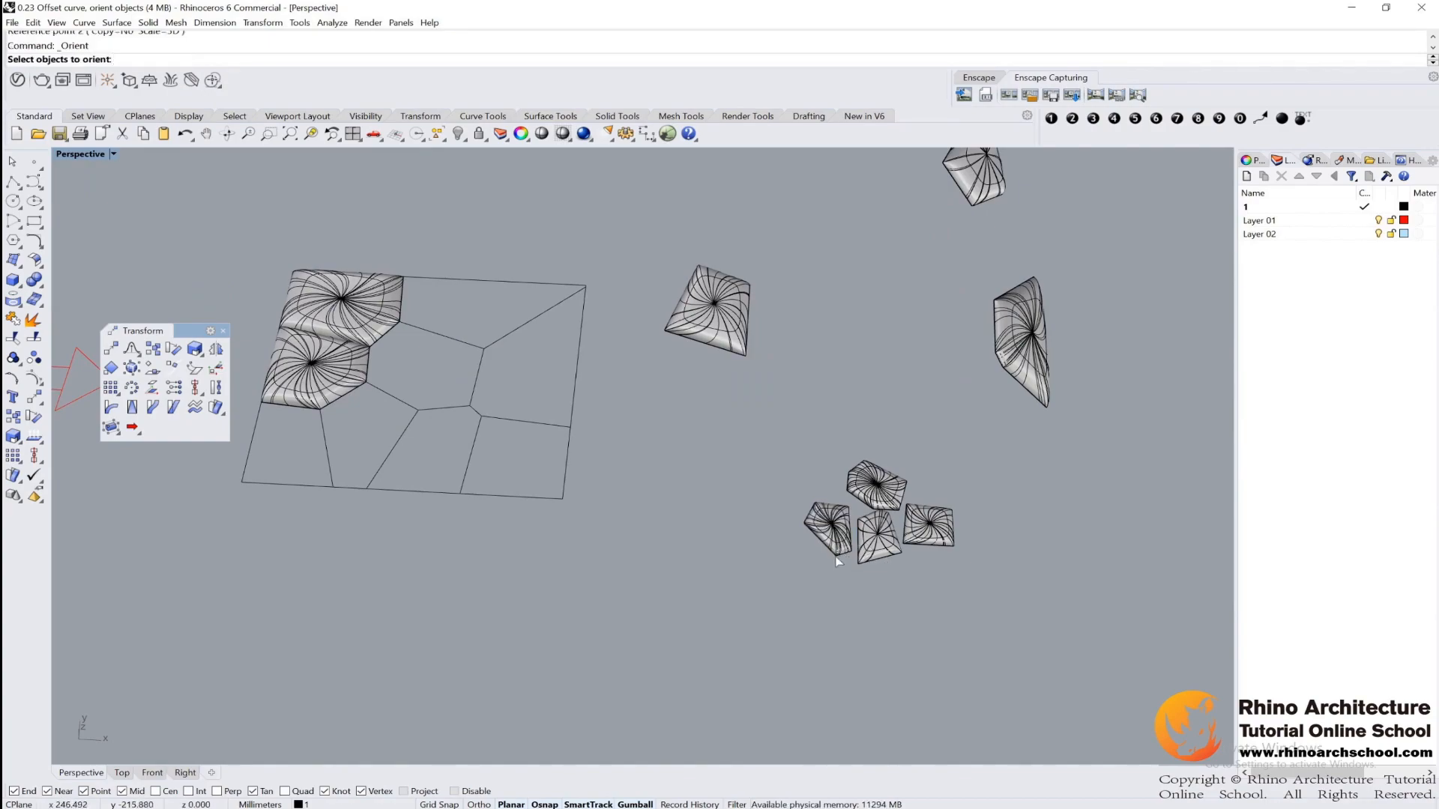
scroll(834, 553, "up", 3)
scroll(834, 553, "down", 2)
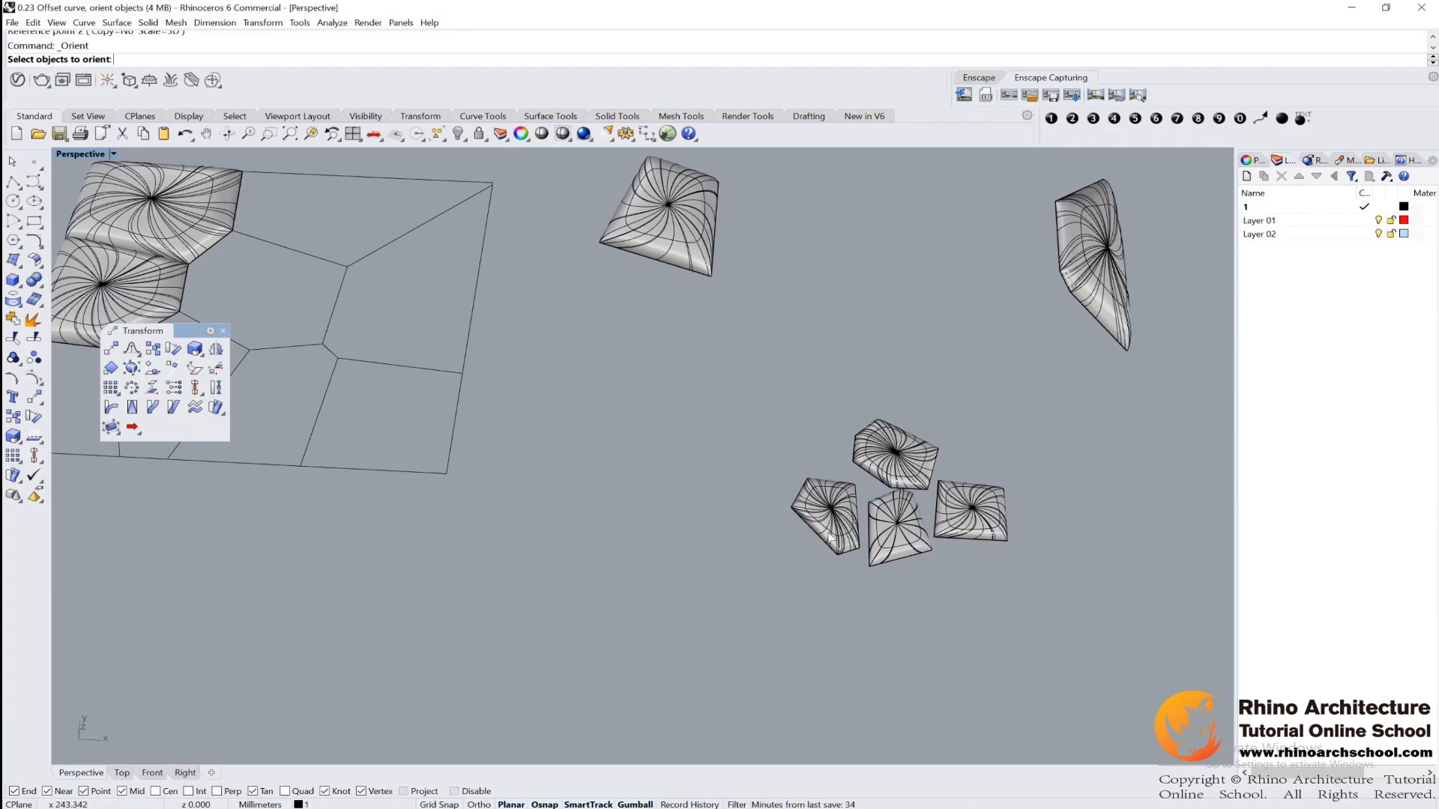
left_click(850, 531)
key("Return")
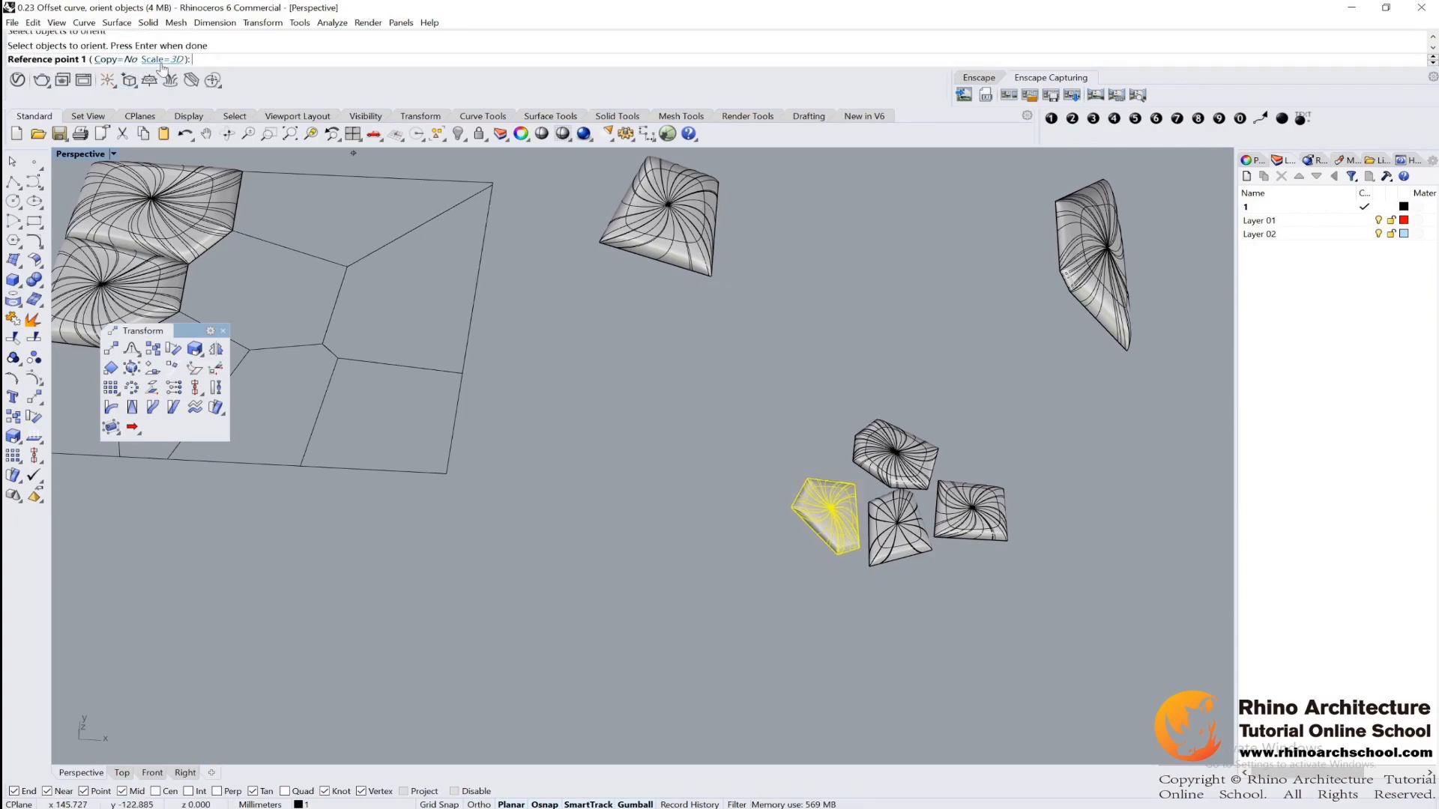
left_click(168, 60)
left_click(109, 60)
right_click_drag(869, 631, 630, 436, "shift")
left_click(539, 345)
scroll(600, 374, "down", 5)
scroll(611, 389, "up", 5)
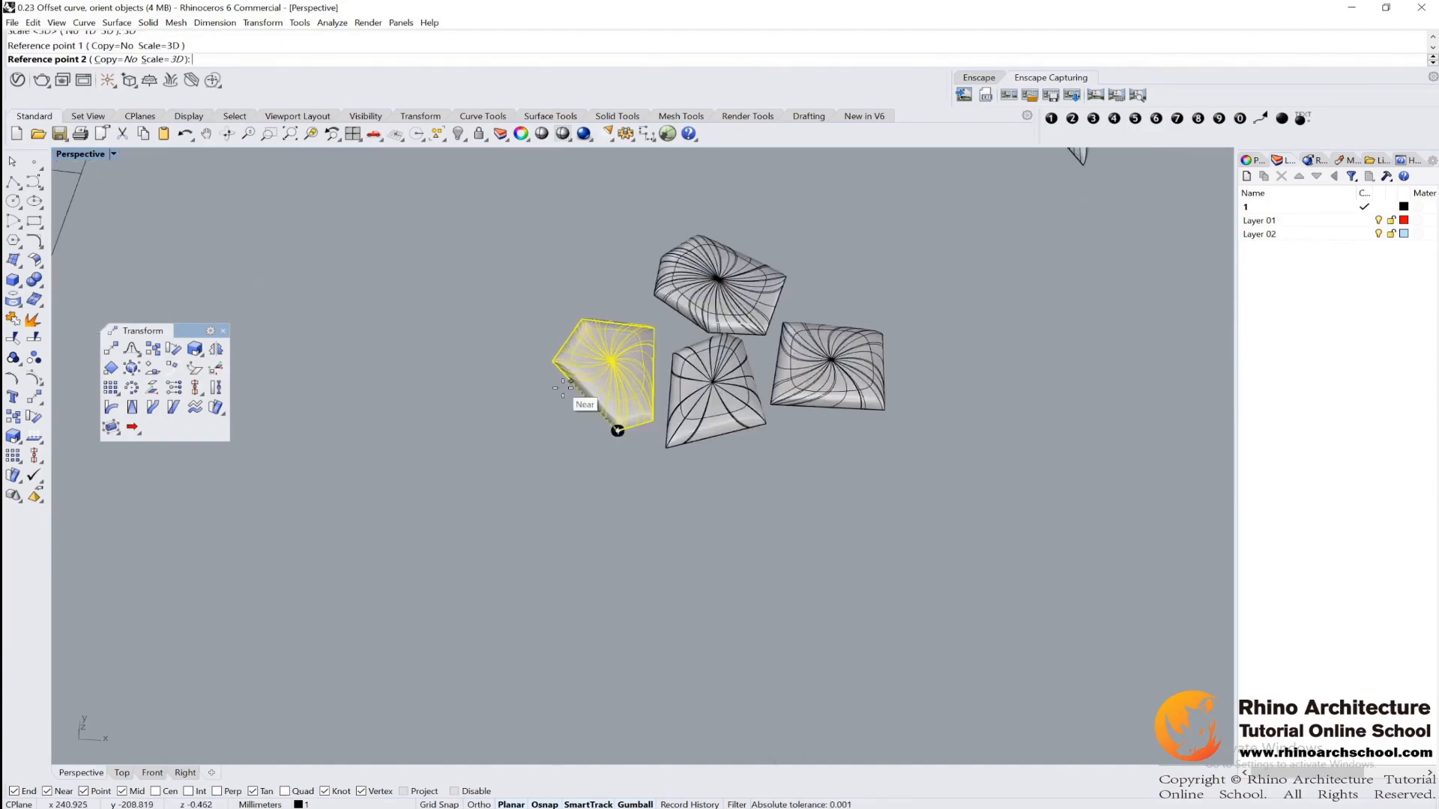
left_click(554, 363)
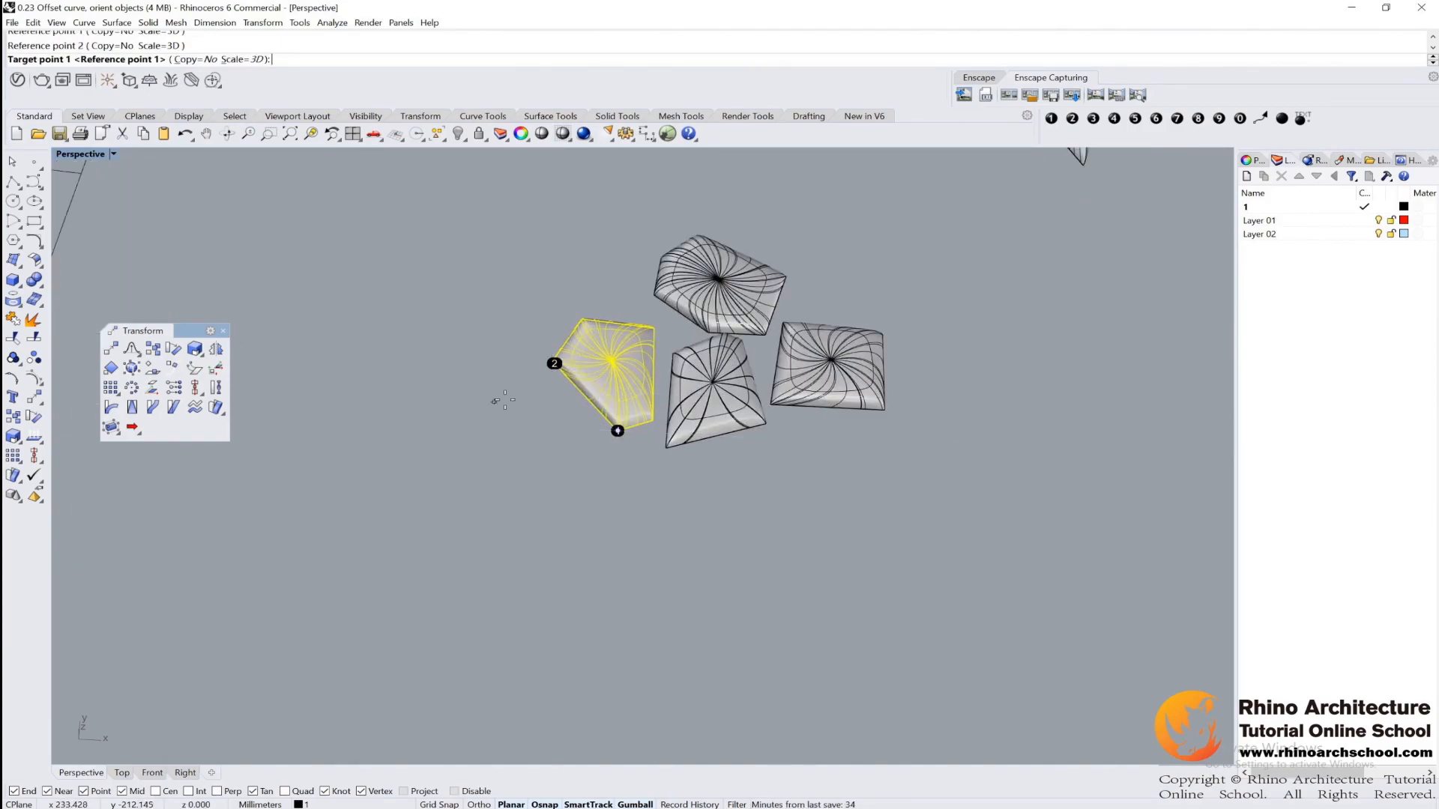
scroll(524, 395, "down", 5)
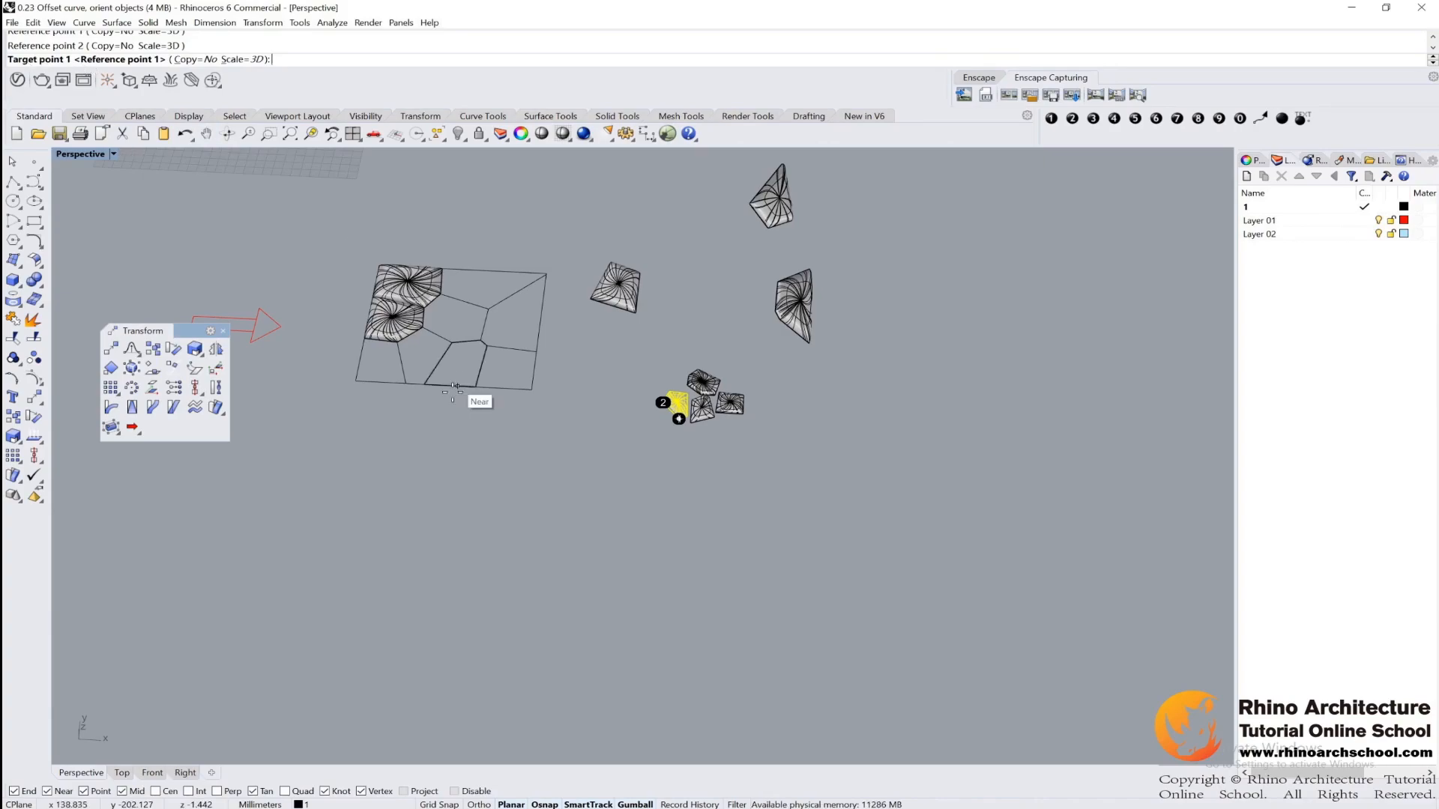
scroll(442, 386, "up", 4)
left_click(403, 383)
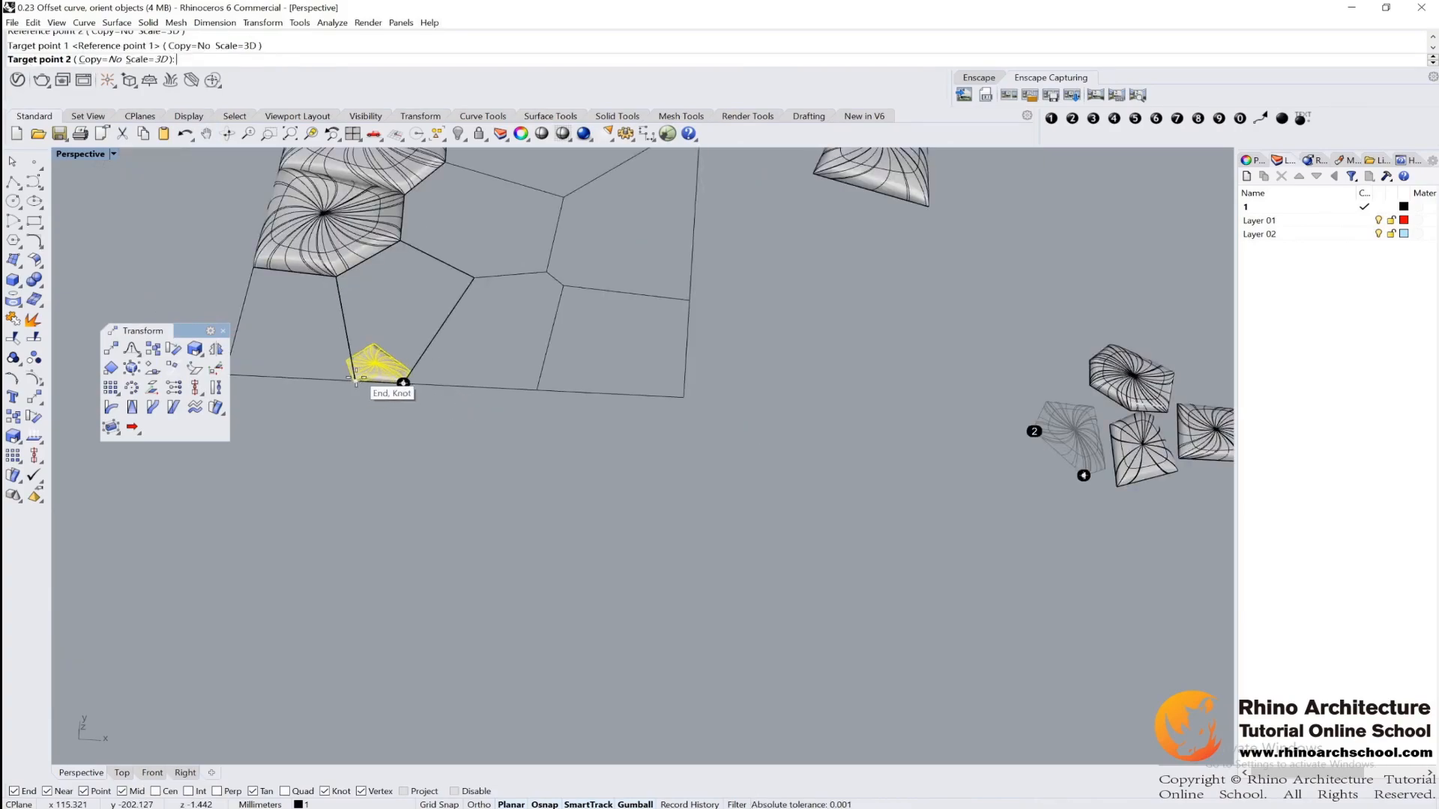
left_click(357, 380)
scroll(433, 409, "down", 4)
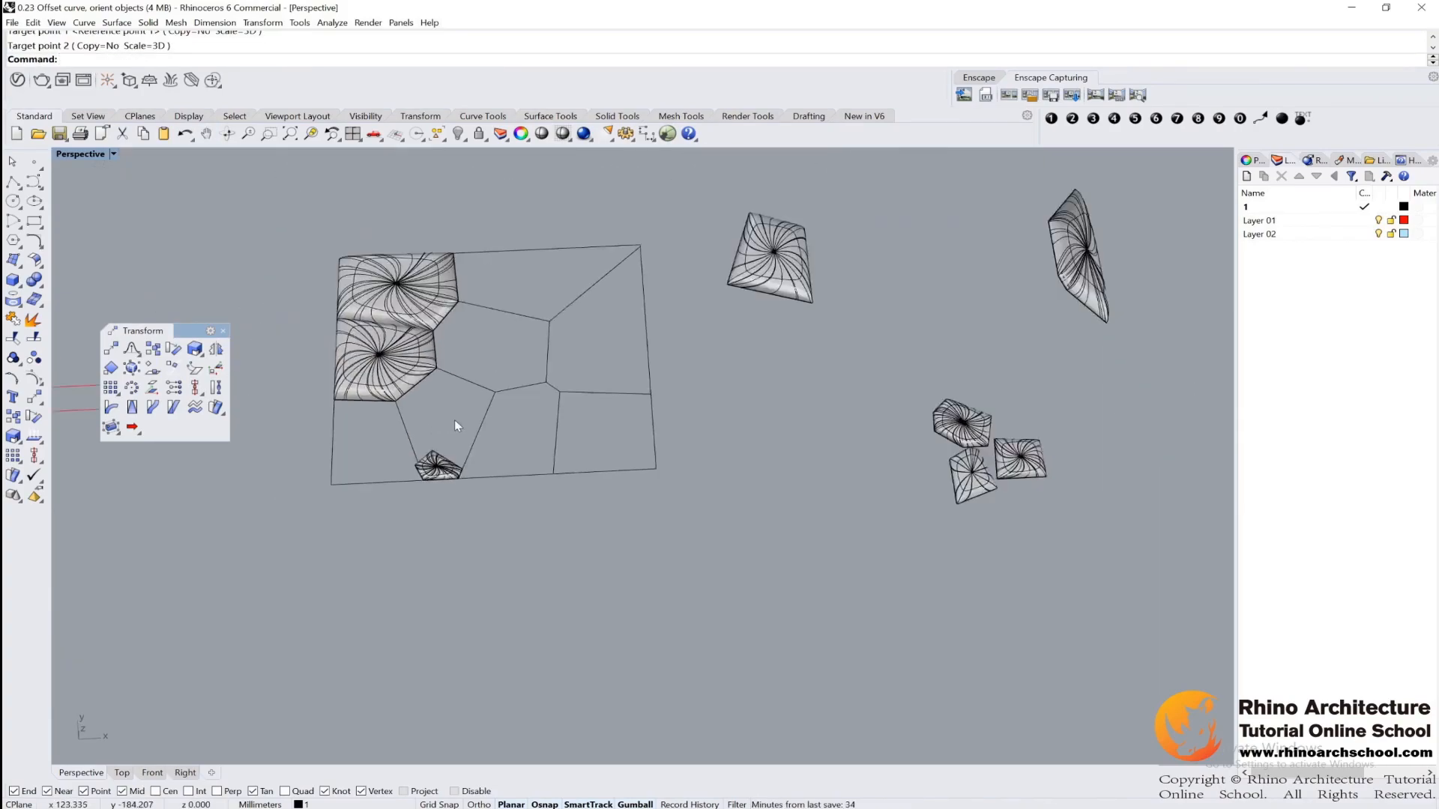
key("ctrl+z")
Step: Orient the leftmost small cushion surface onto the pentagonal bottom-row cell with Scale=3D, matching its short lower edge to the cell's bottom edge
right_click_drag(775, 510, 731, 565, "shift")
scroll(731, 565, "up", 4)
scroll(708, 567, "down", 4)
scroll(682, 565, "up", 4)
right_click(728, 558)
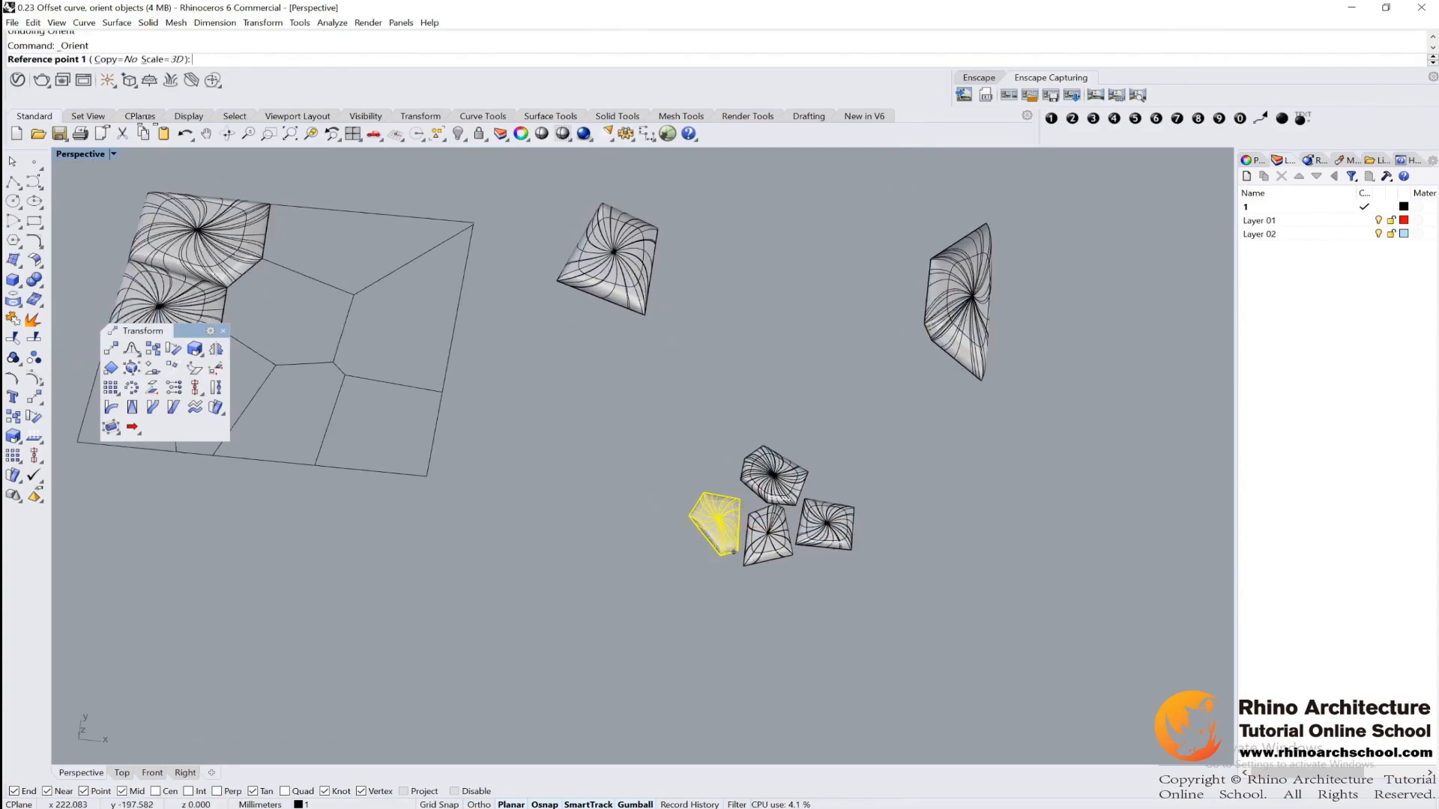
left_click(154, 59)
left_click(111, 59)
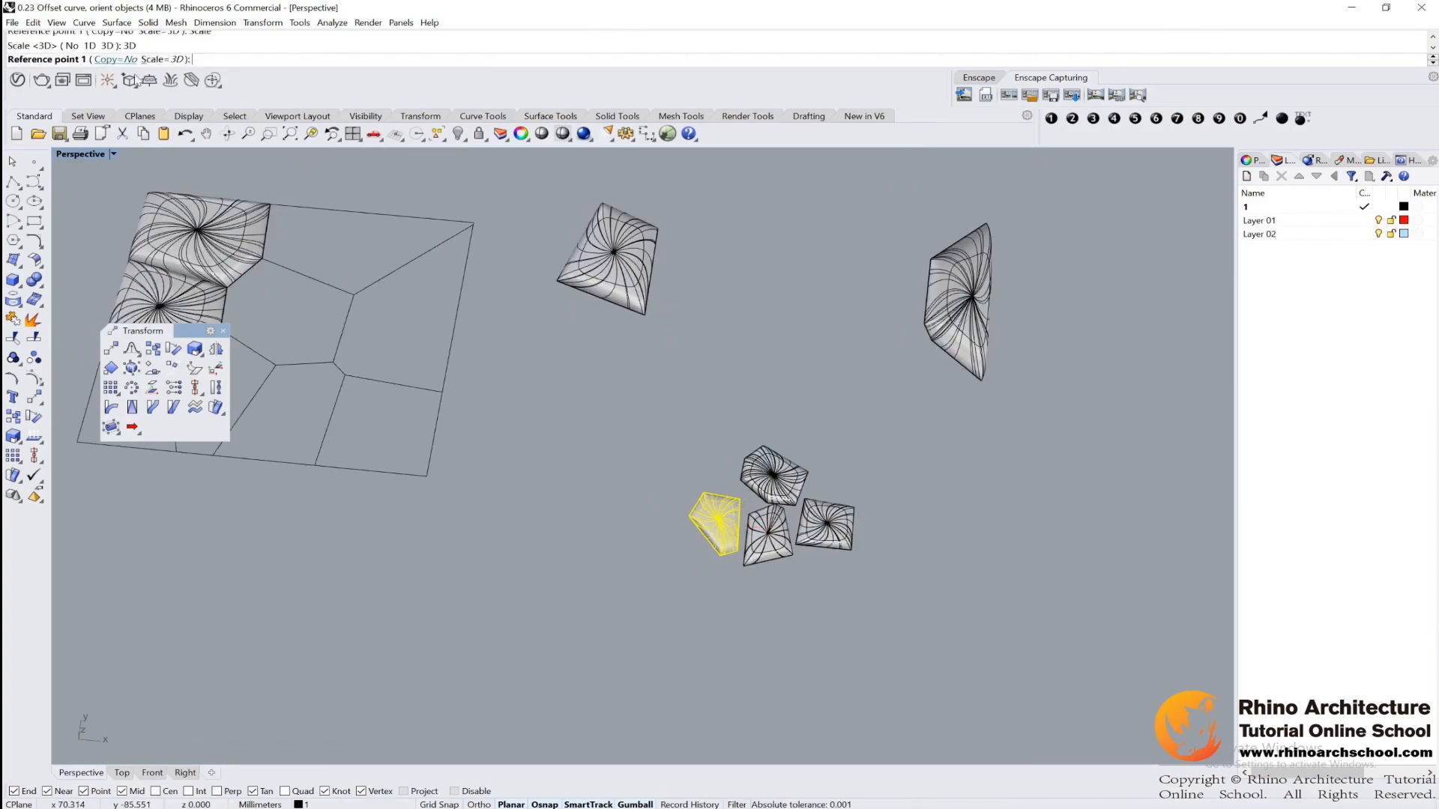
scroll(796, 690, "up", 5)
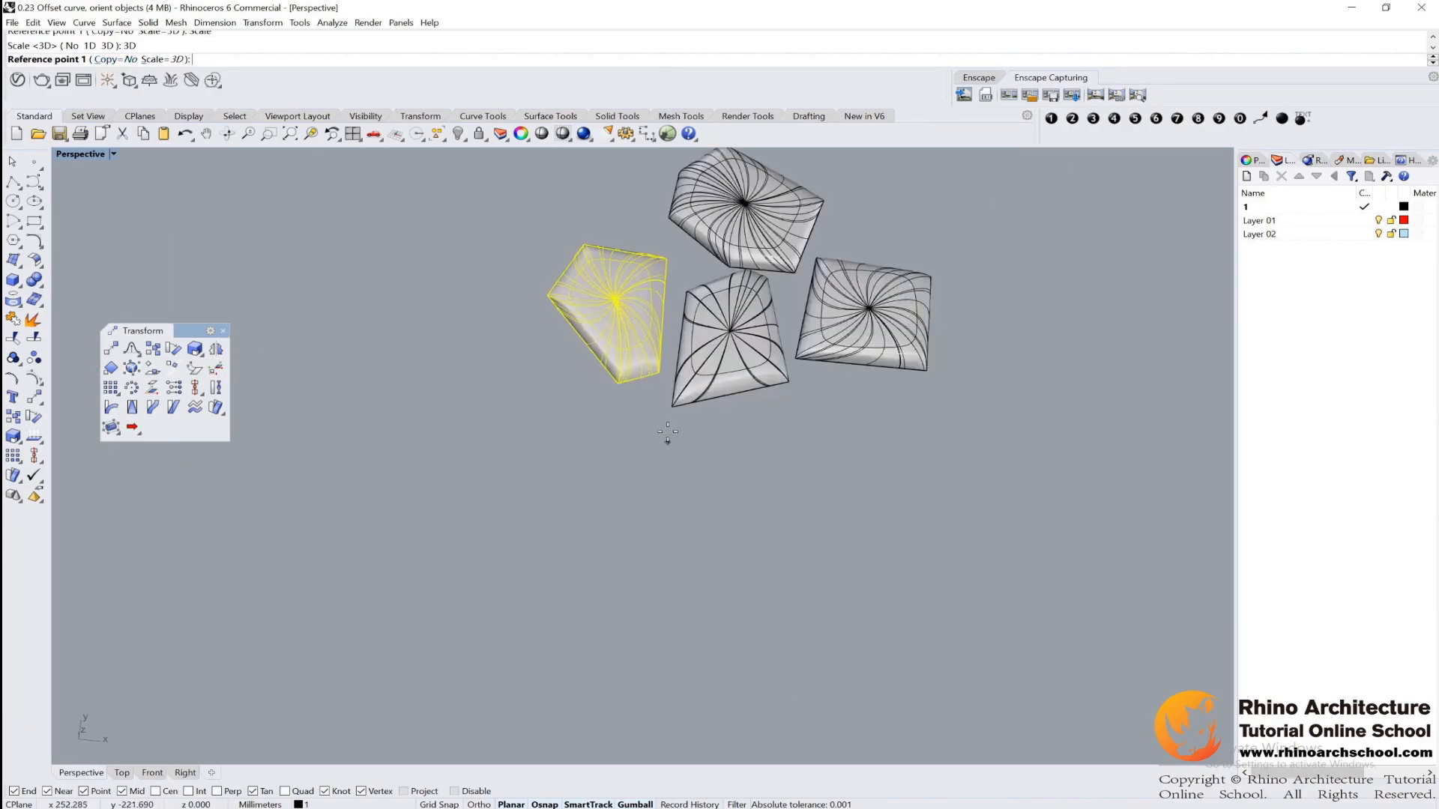
left_click(657, 372)
left_click(616, 385)
scroll(604, 405, "down", 10)
right_click_drag(549, 447, 637, 526, "shift")
scroll(539, 513, "up", 7)
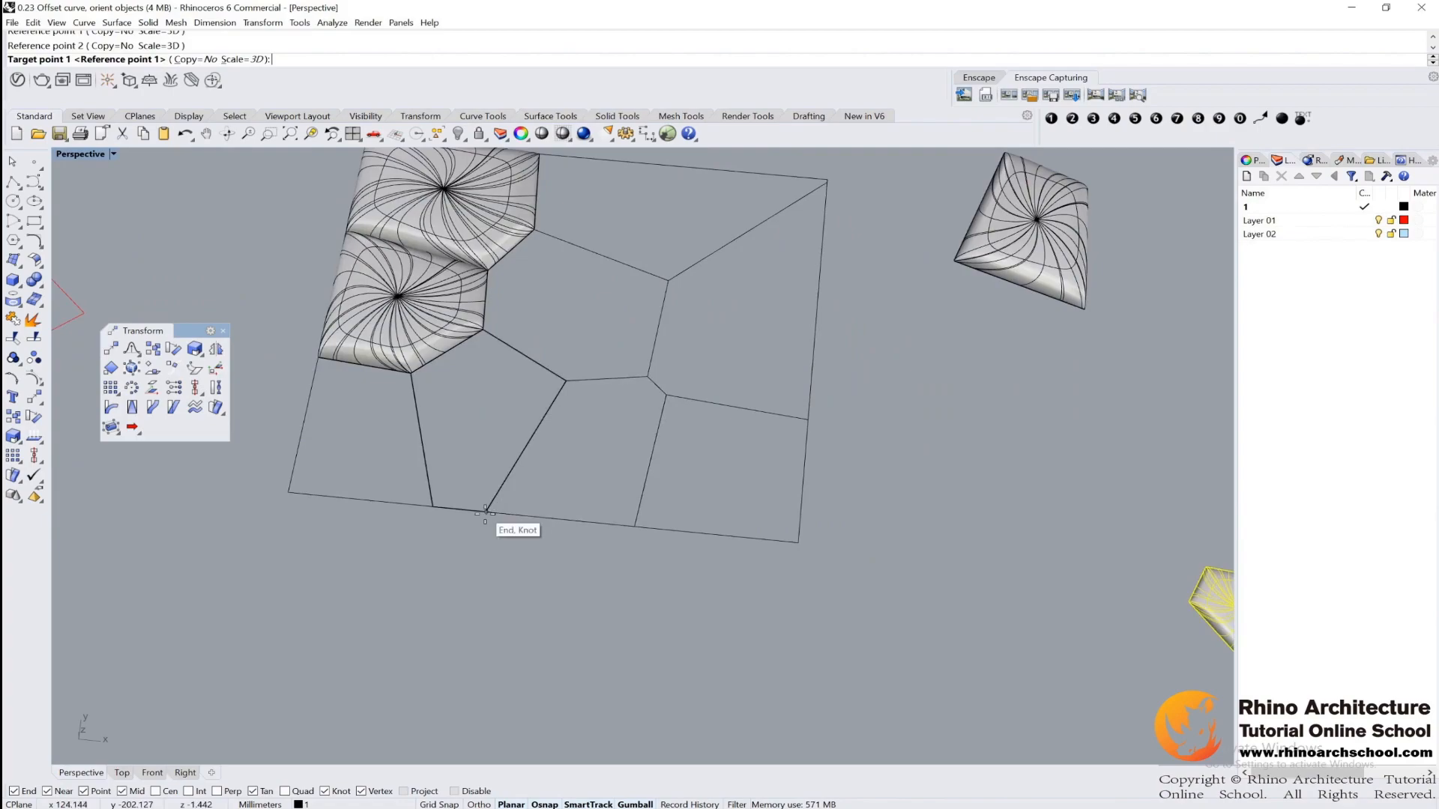
left_click(488, 510)
left_click(432, 506)
Step: Highlight the scaled cushion surface in the pentagonal cell to examine its fit, and clear the selection
scroll(515, 515, "down", 4)
right_click_drag(642, 529, 678, 497)
left_click(677, 495)
scroll(517, 465, "up", 9)
left_click(484, 477)
scroll(657, 463, "down", 6)
mouse_move(836, 467)
right_mouse_down()
mouse_move(826, 440)
mouse_move(836, 496)
right_mouse_up()
right_click_drag(912, 543, 708, 527, "shift")
scroll(707, 527, "down", 3)
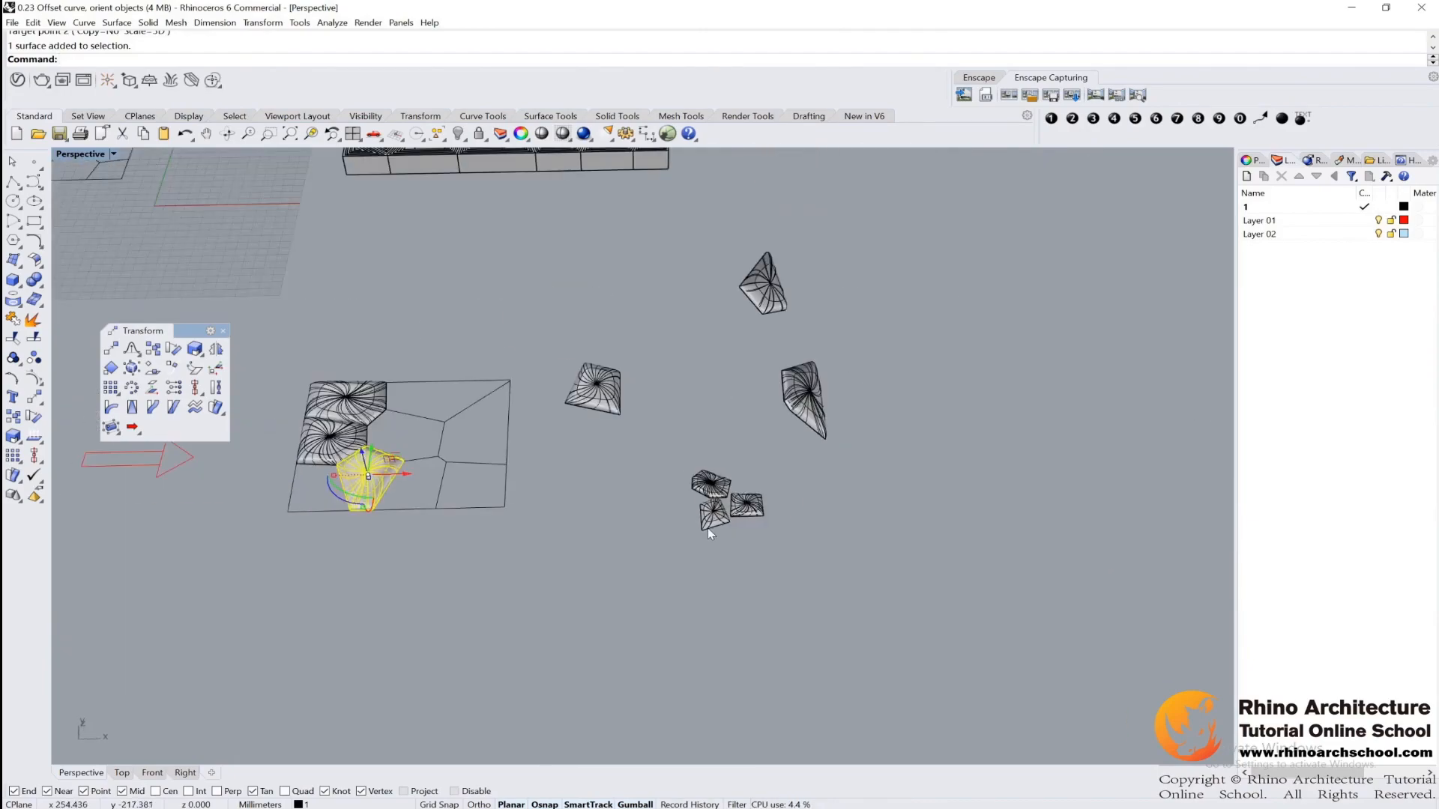
scroll(754, 544, "up", 4)
left_click(673, 554)
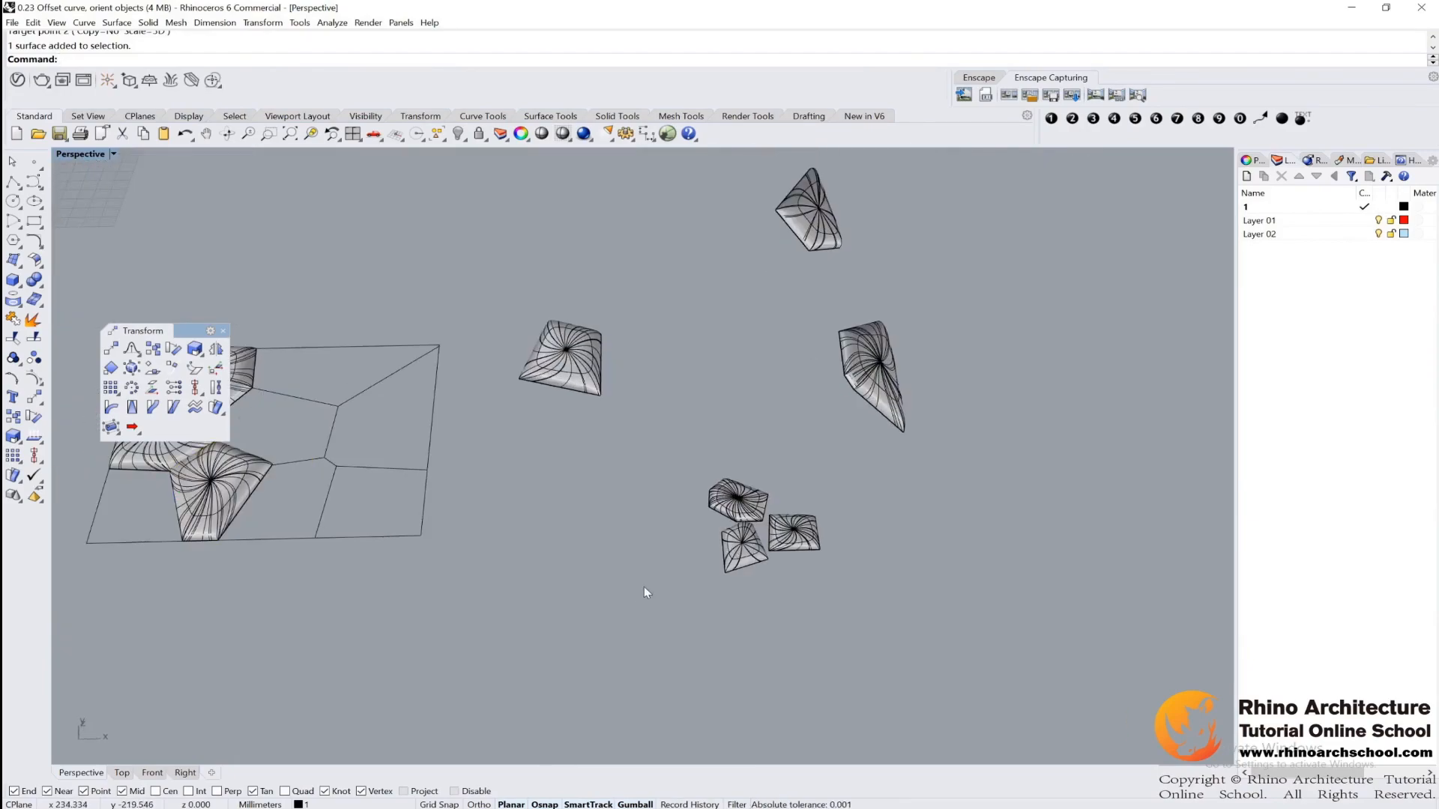
Step: Orient the lower-left small cushion surface onto the cell right of the pentagonal one with Scale=3D, matching their lower edge corners
key("Return")
left_click(748, 565)
key("Return")
scroll(749, 514, "up", 3)
left_click(762, 498)
left_click(664, 523)
scroll(664, 523, "down", 6)
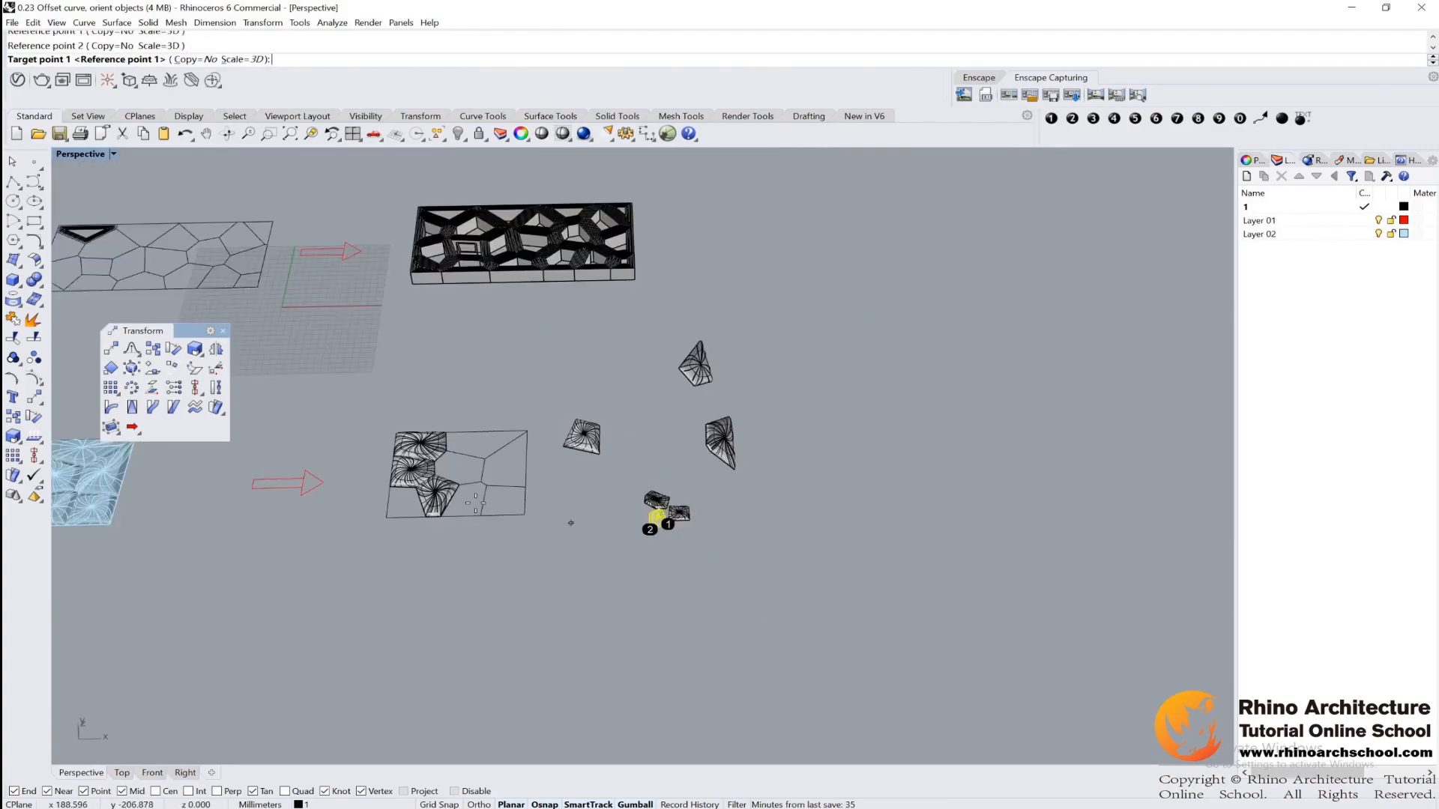
scroll(442, 506, "up", 3)
left_click(546, 530)
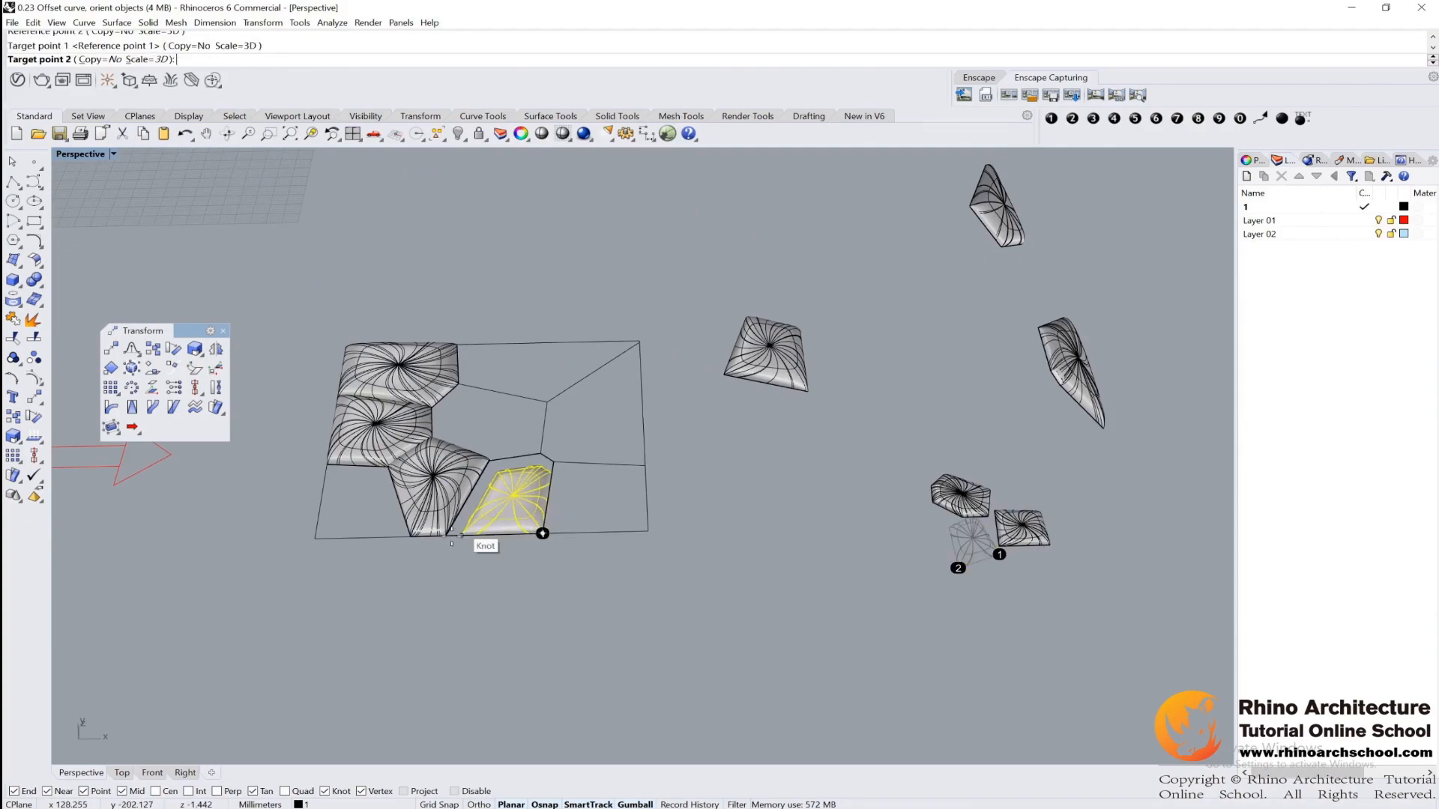
left_click(449, 535)
Step: Highlight the two remaining small loose cushion surfaces to examine them beside the partly filled outline
scroll(686, 528, "down", 4)
right_click_drag(822, 555, 772, 632, "shift")
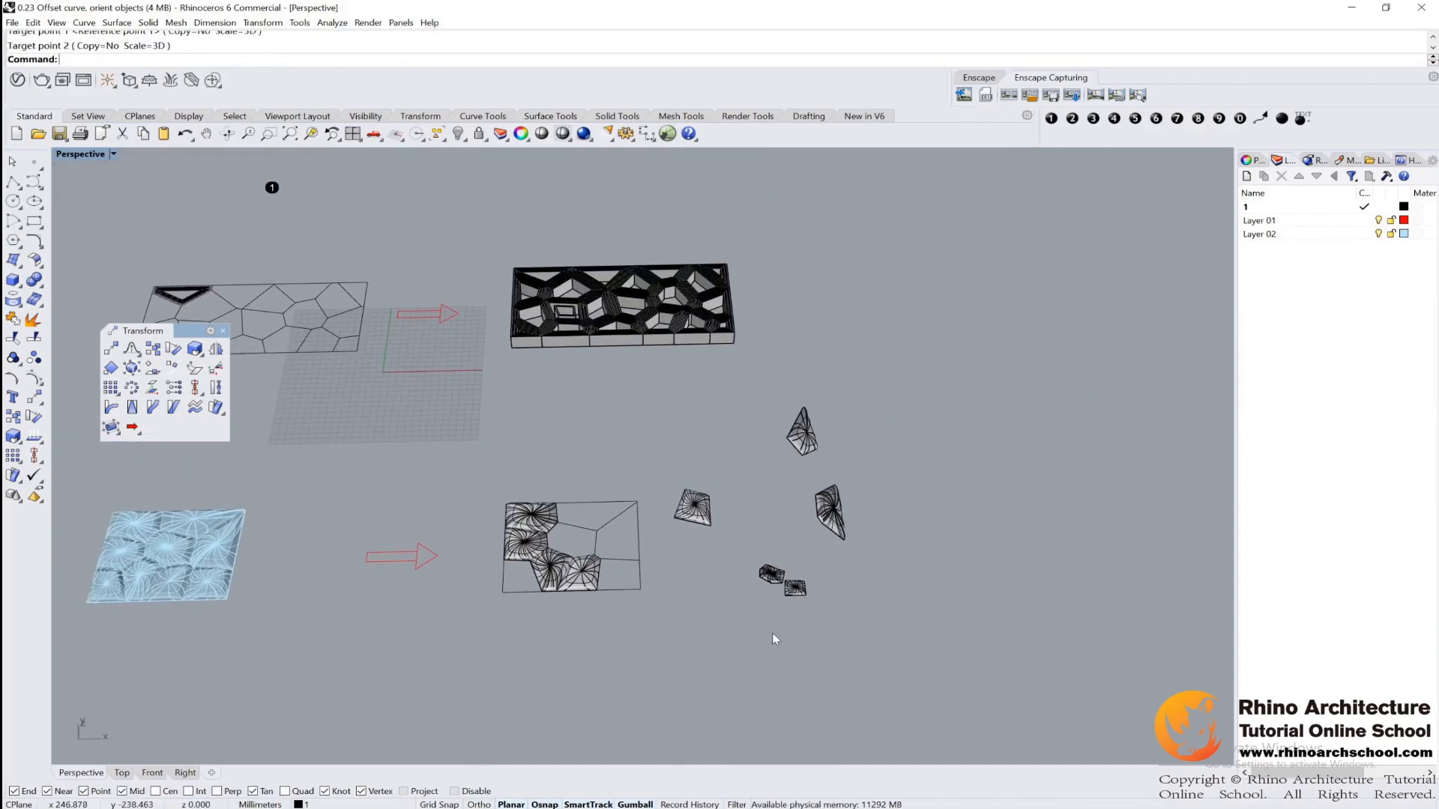
scroll(781, 631, "up", 2)
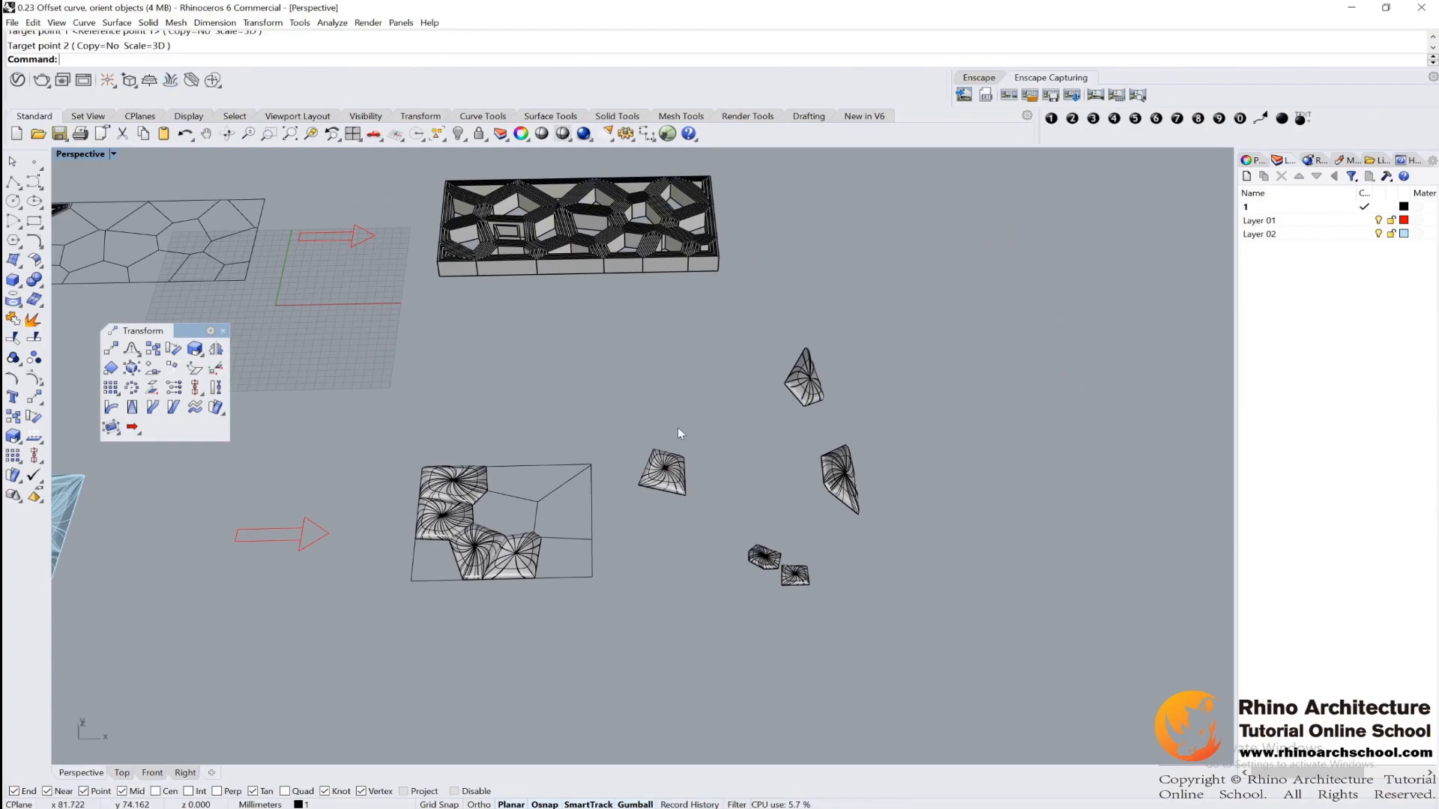
left_click_drag(699, 527, 829, 615)
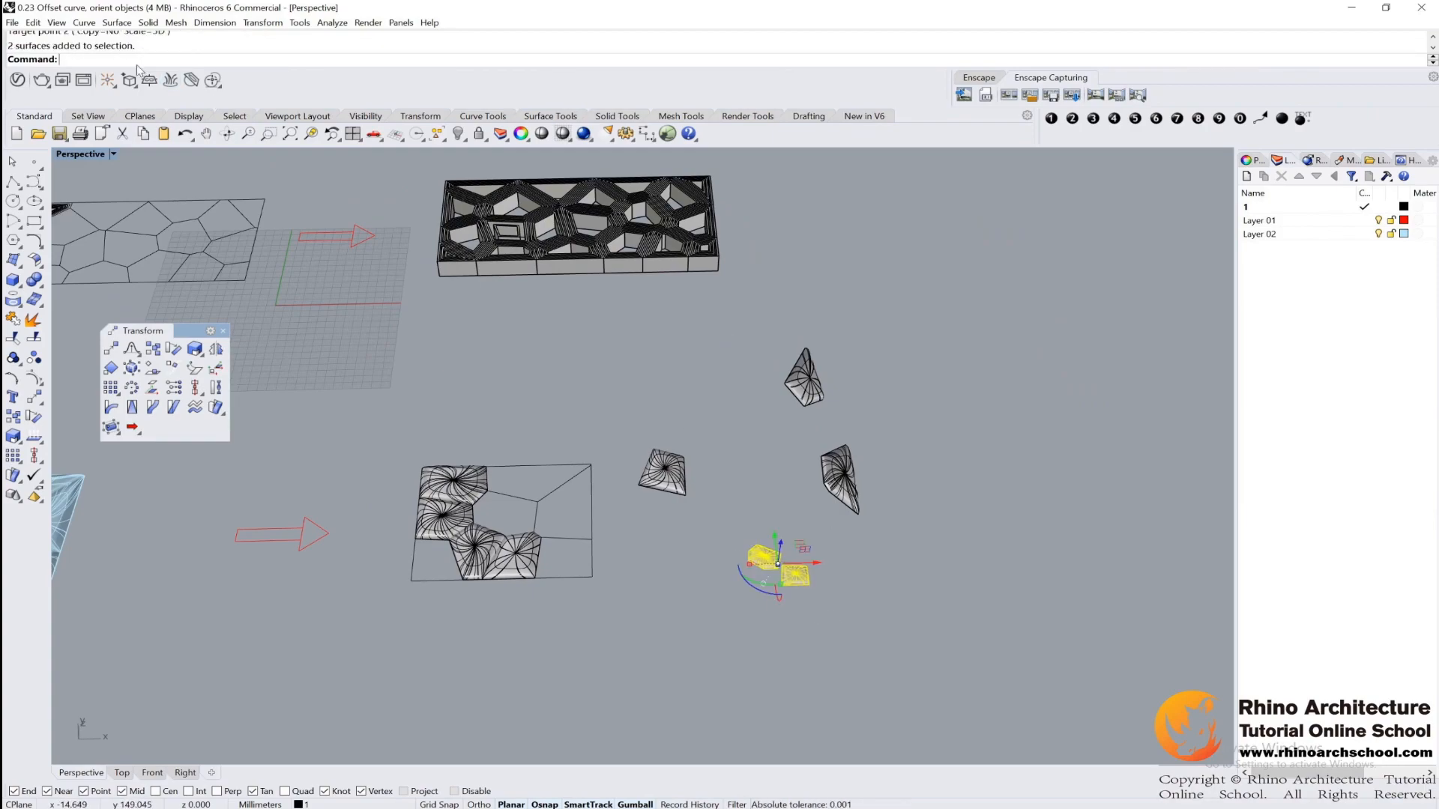
scroll(937, 535, "up", 5)
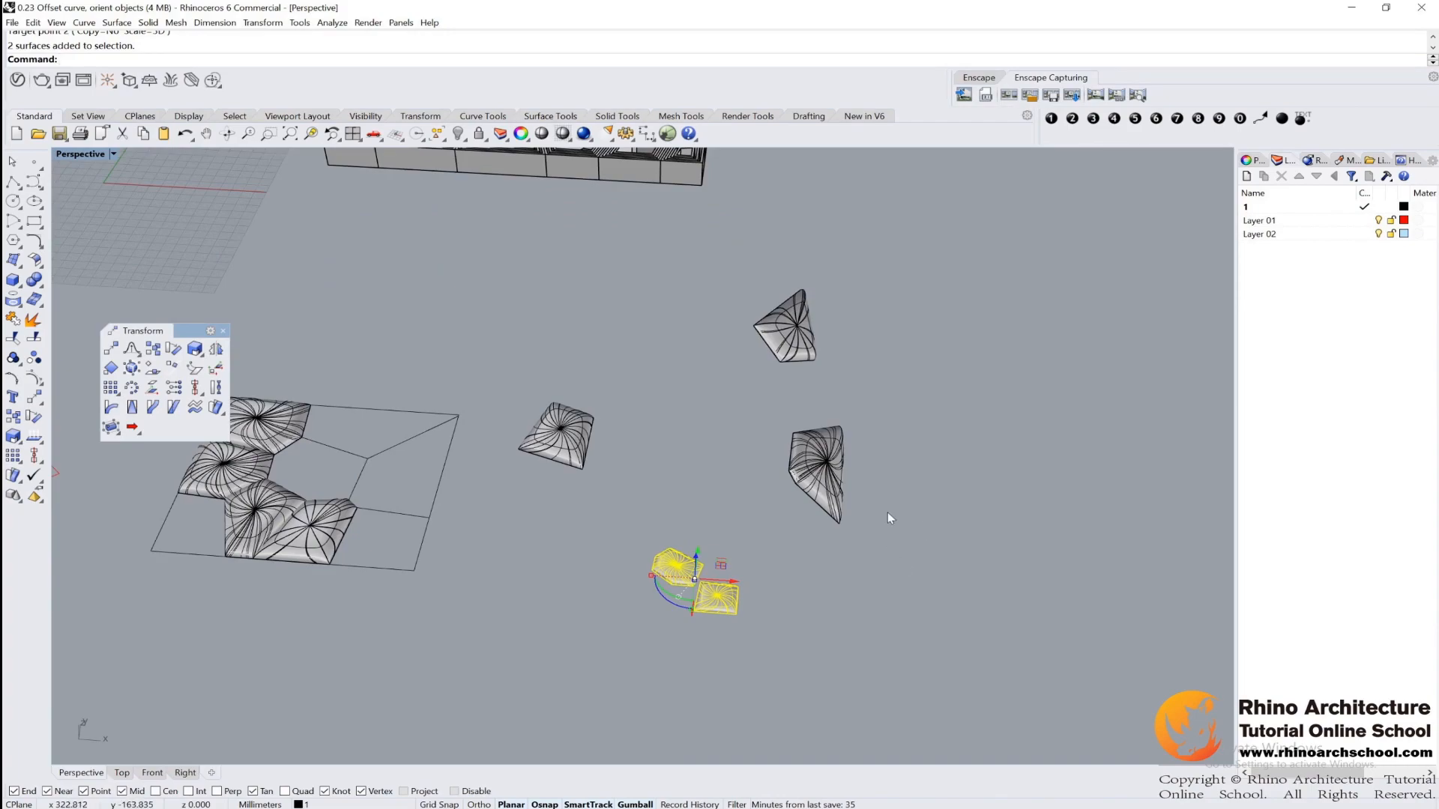
Step: Highlight the two larger tilted loose cushion surfaces, examine their tilt from another angle, and clear the selection
left_click_drag(693, 240, 924, 528)
right_click_drag(678, 485, 693, 458)
left_click(881, 376)
right_click_drag(882, 378, 783, 361)
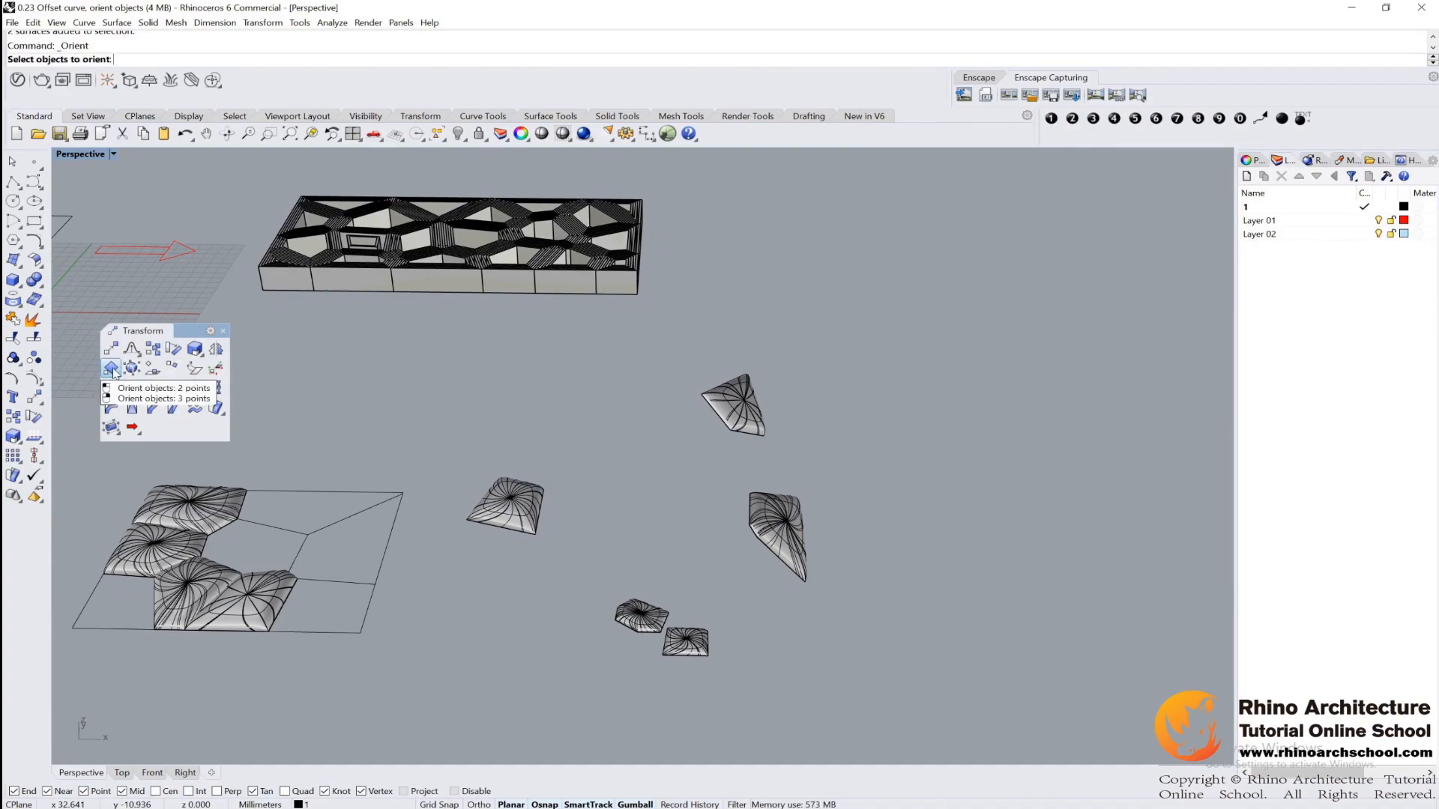
Step: Try to orient the lower tilted cushion surface onto the right-side cell by two points with Scale=3D, and undo it
left_click(111, 369)
left_click(800, 538)
key("Return")
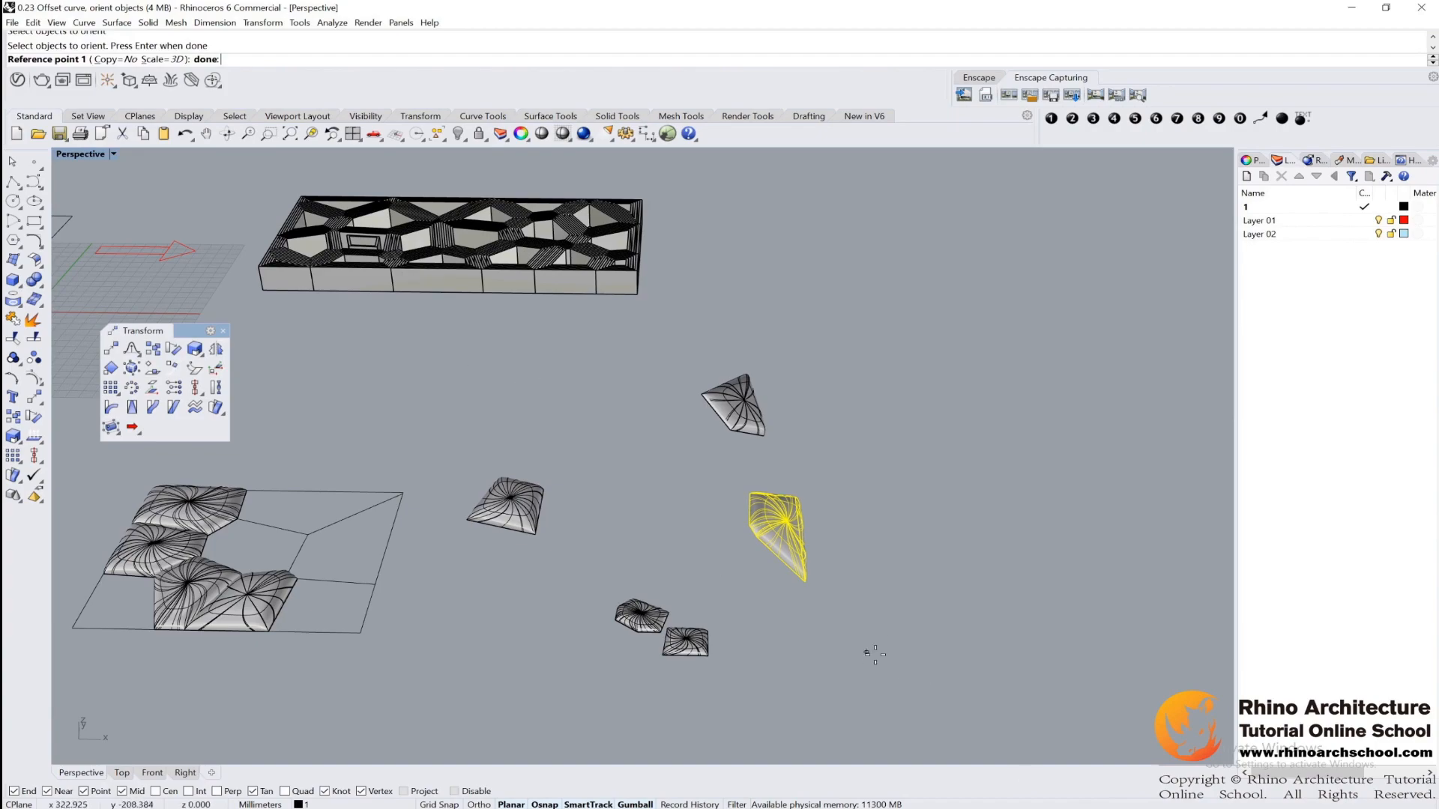
left_click(805, 582)
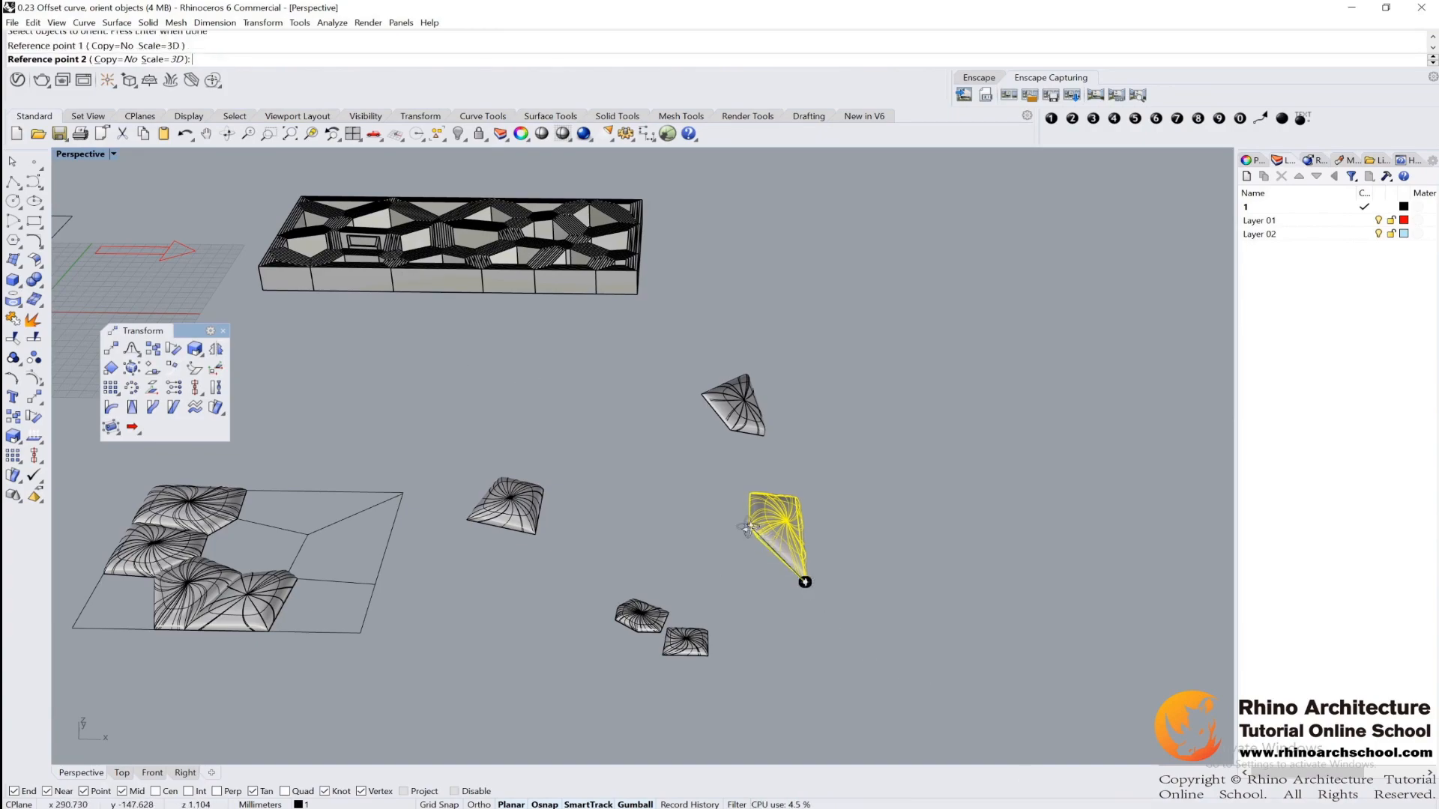
scroll(784, 572, "up", 1)
scroll(713, 633, "up", 1)
left_click(644, 571)
scroll(652, 577, "down", 6)
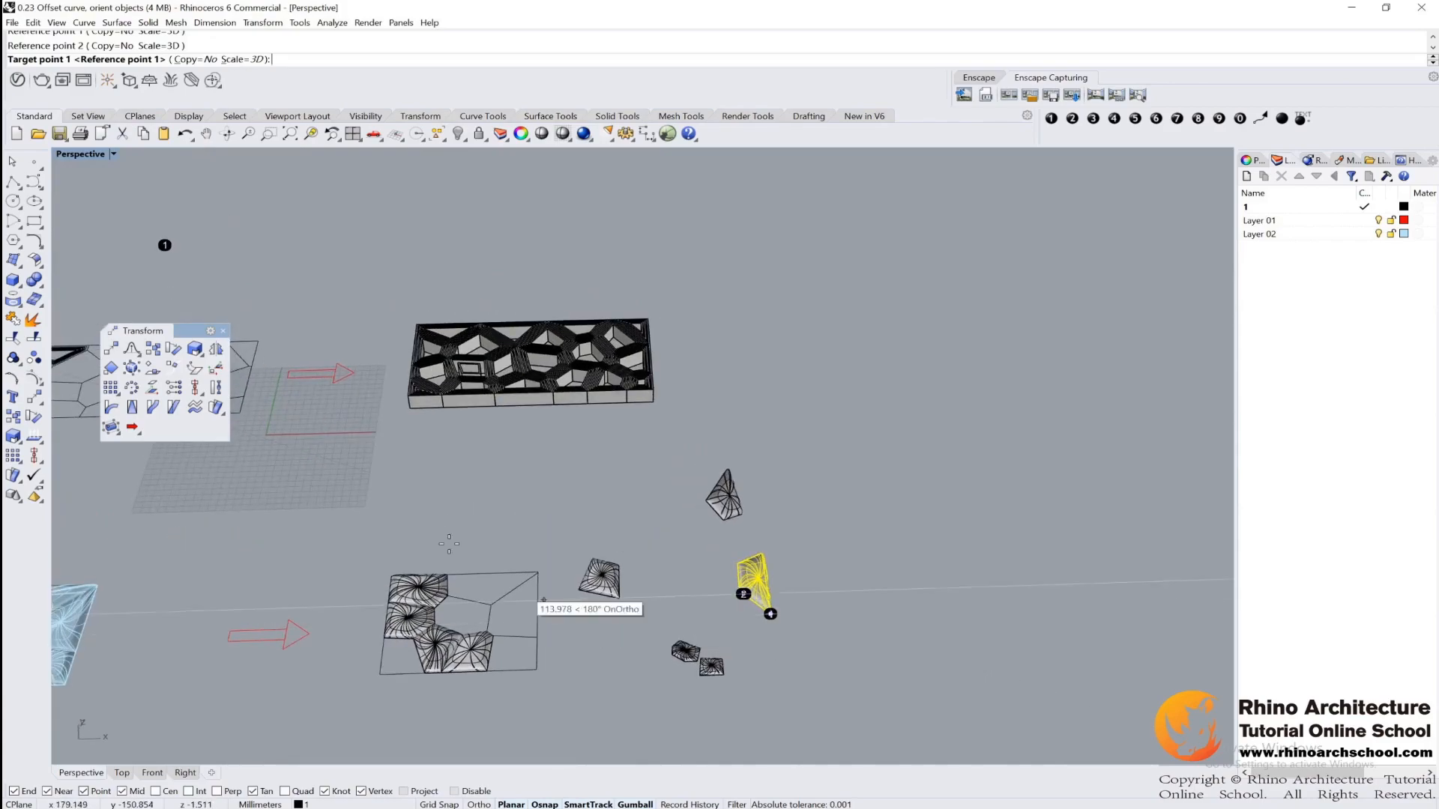
scroll(554, 655, "up", 2)
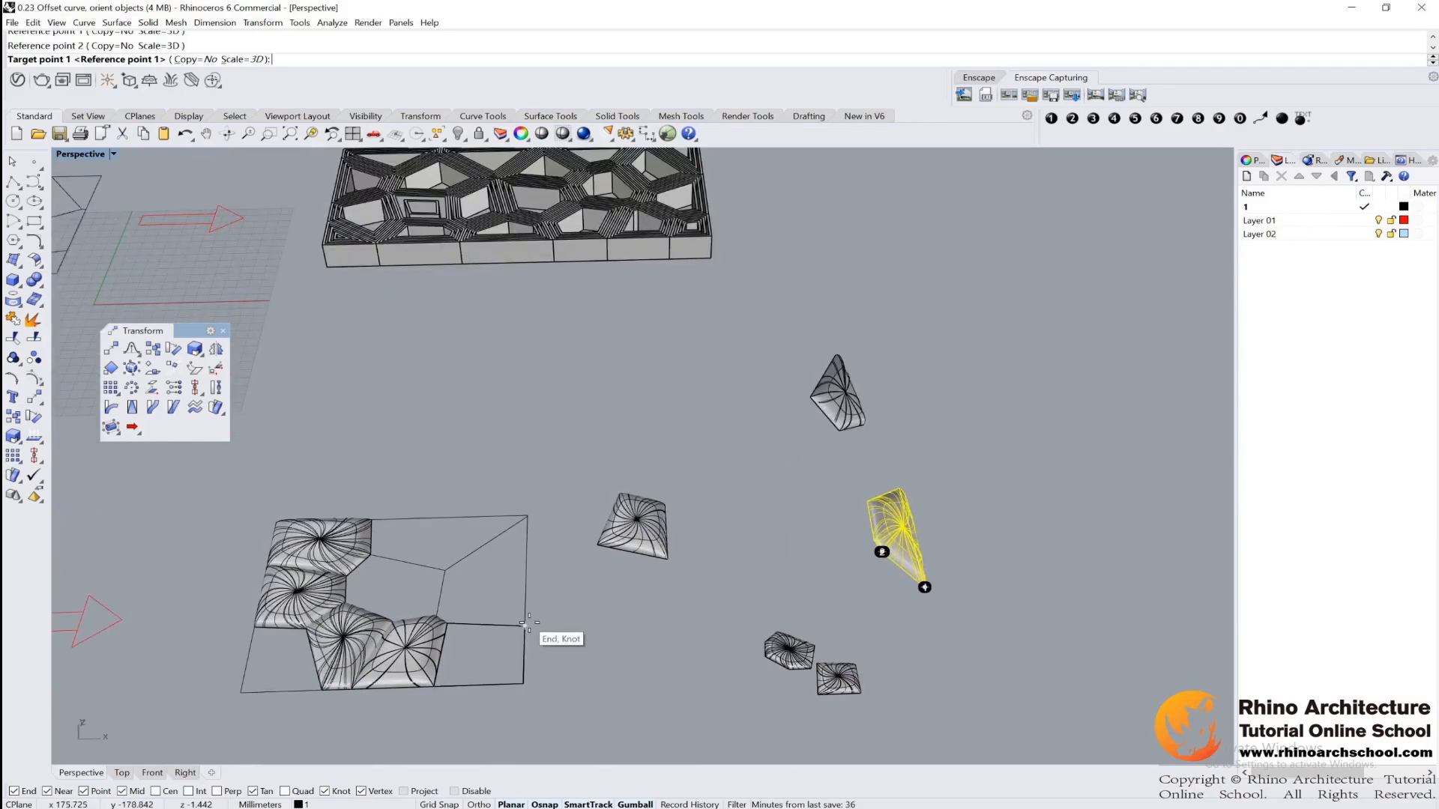
left_click(525, 626)
left_click(445, 620)
right_click_drag(633, 566, 669, 464)
key("ctrl+z")
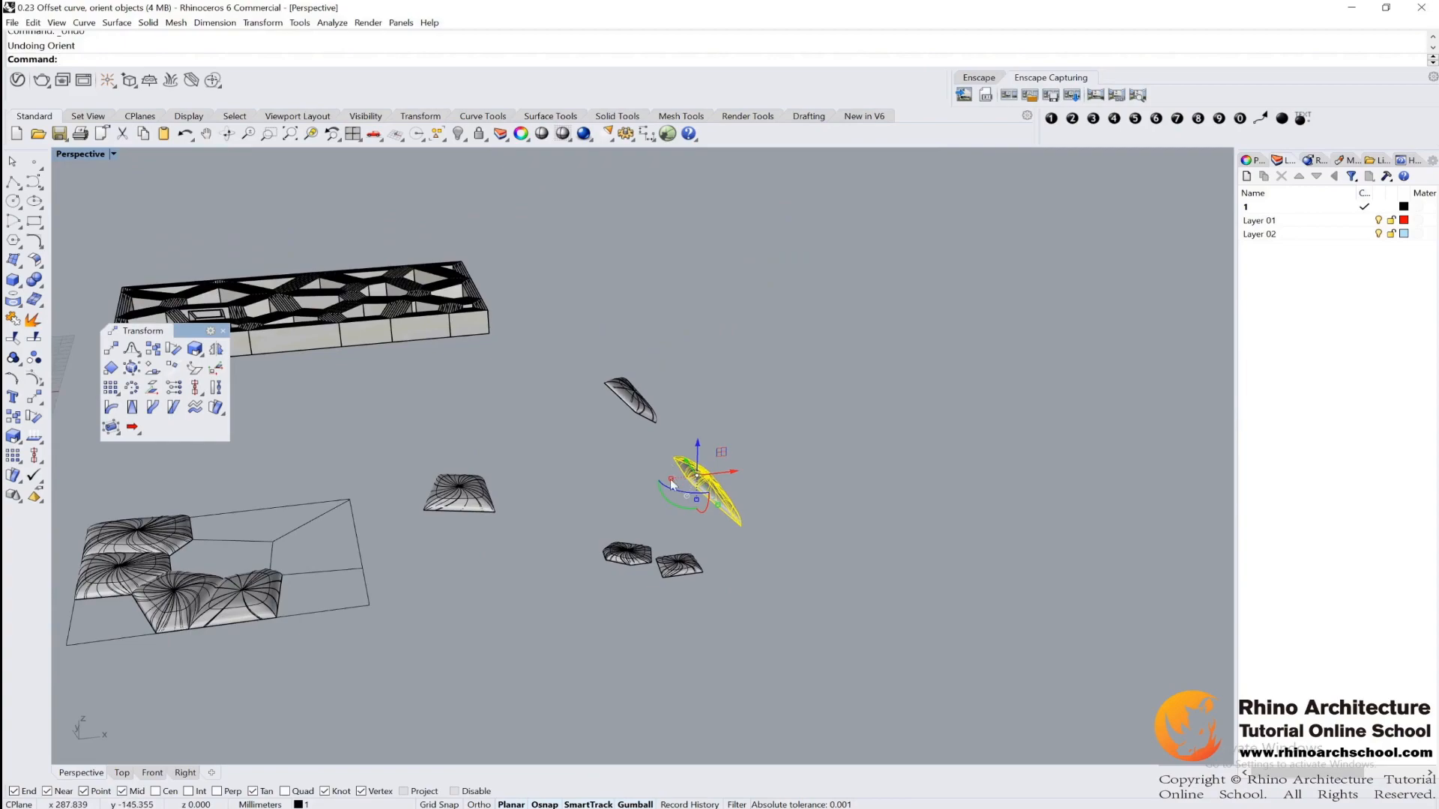
Step: Orient the lower tilted cushion surface by three points with Scale=Yes onto the right-side cell, matching its corners to the cell's corners
right_click_drag(574, 470, 879, 478)
left_click(881, 484)
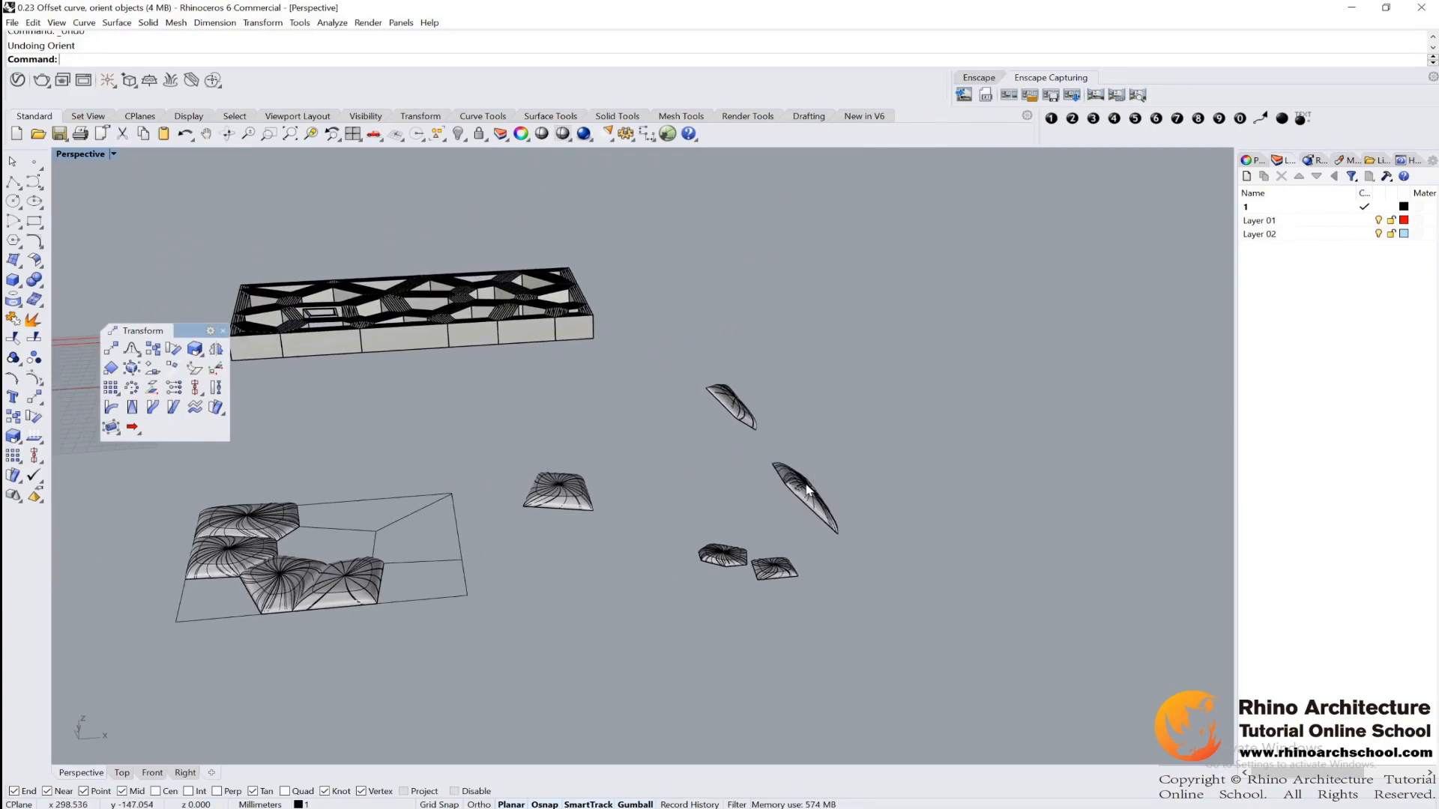
right_click_drag(814, 488, 822, 441)
left_click_drag(804, 425, 829, 546)
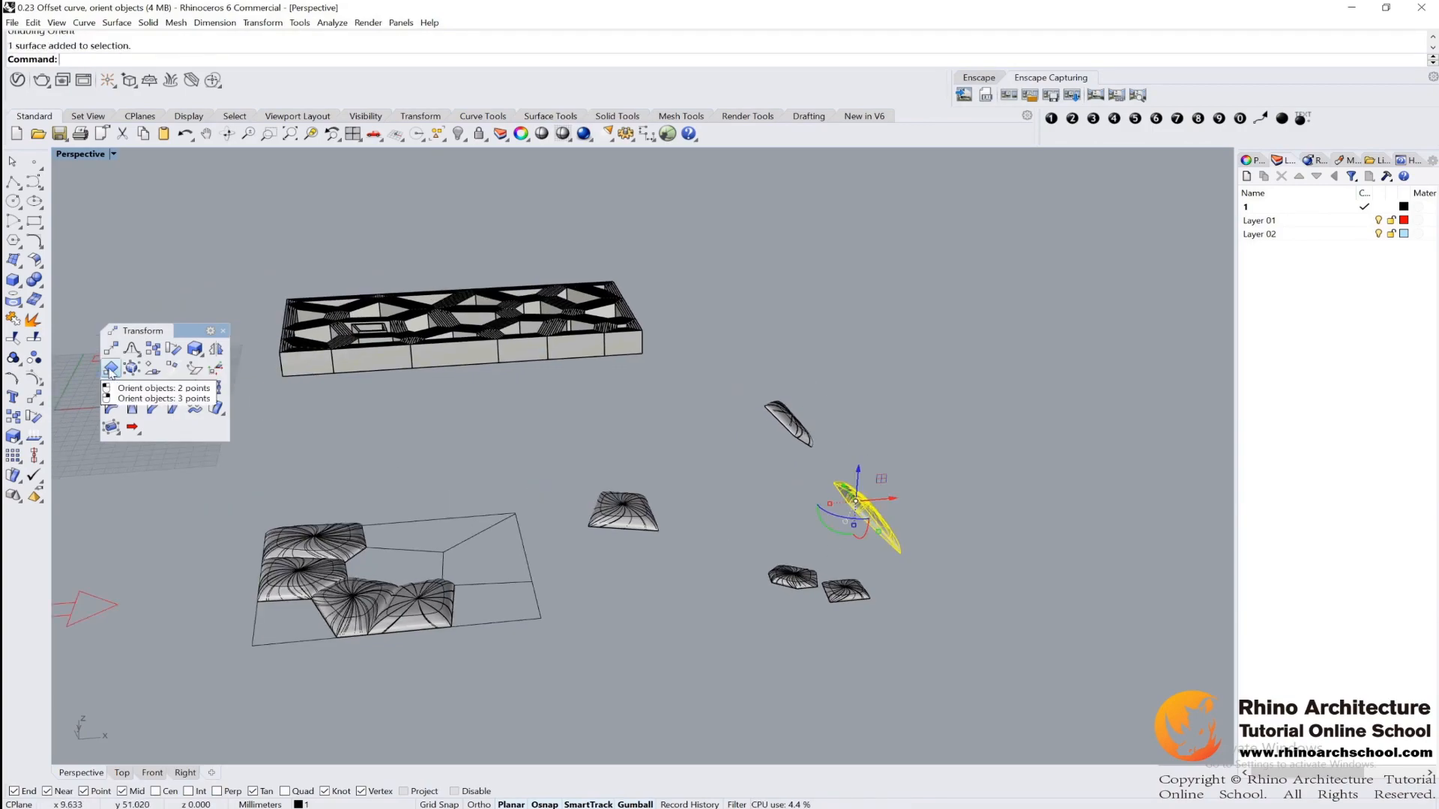
right_click(111, 370)
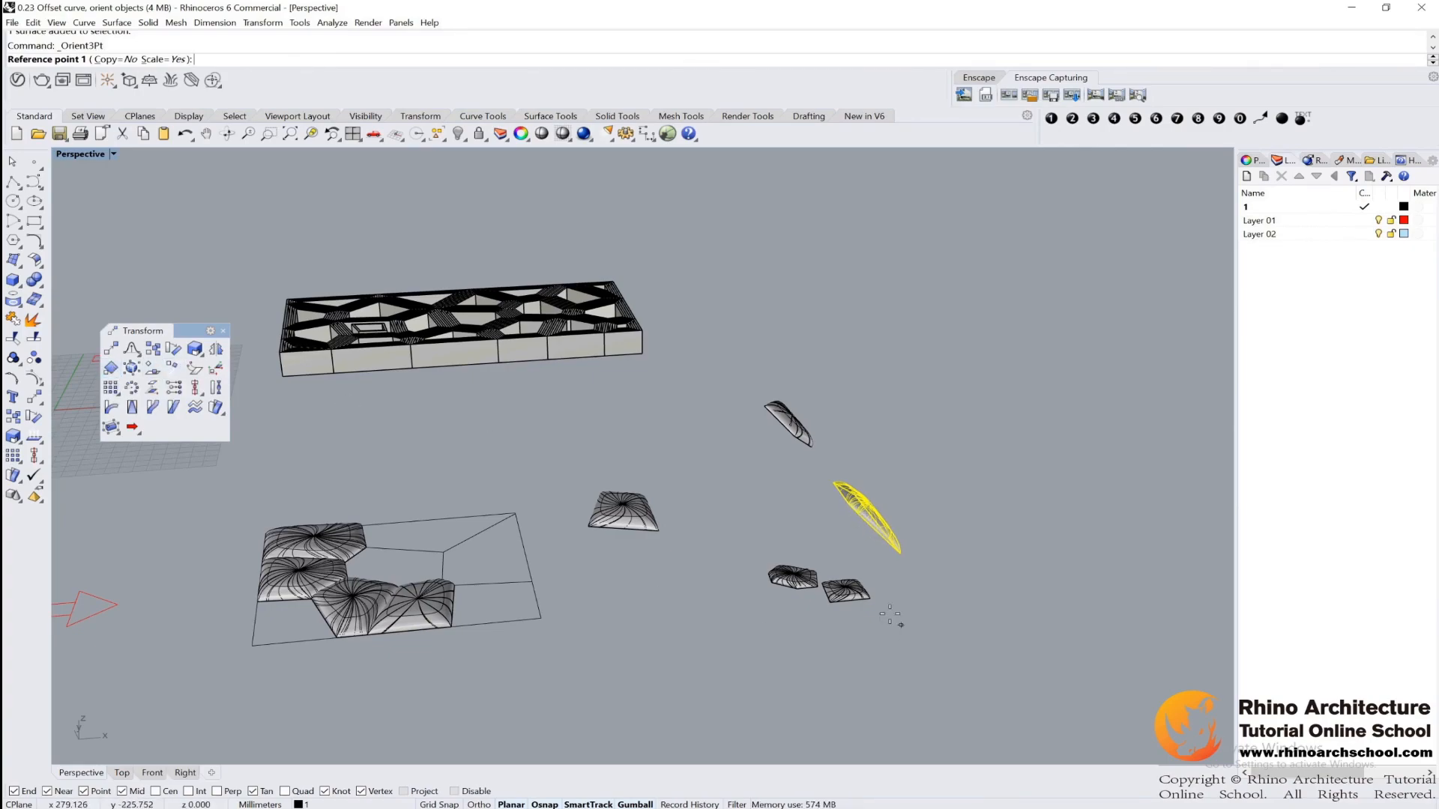
left_click(905, 562)
right_click_drag(910, 573, 804, 589)
left_click(803, 571)
left_click(797, 560)
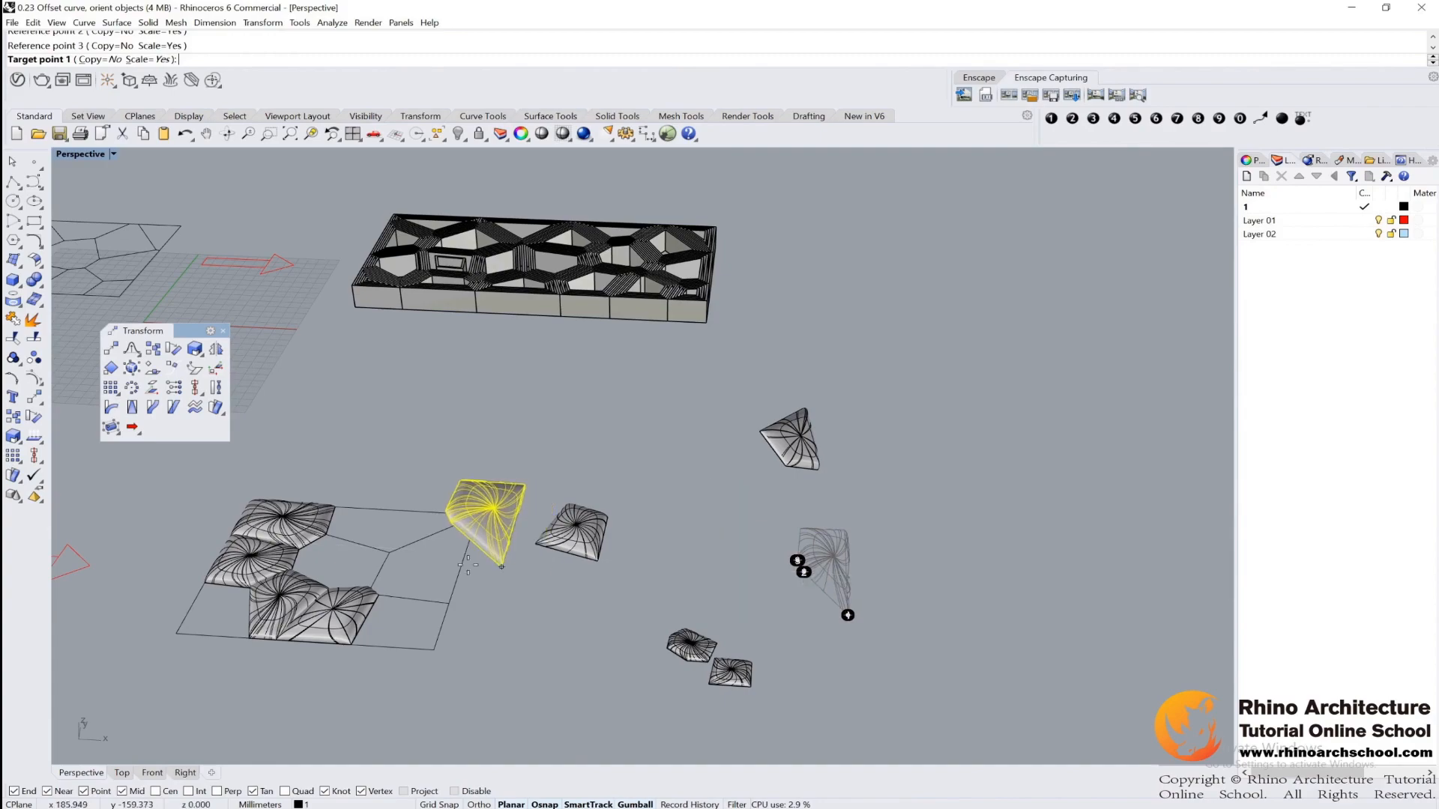
left_click(448, 603)
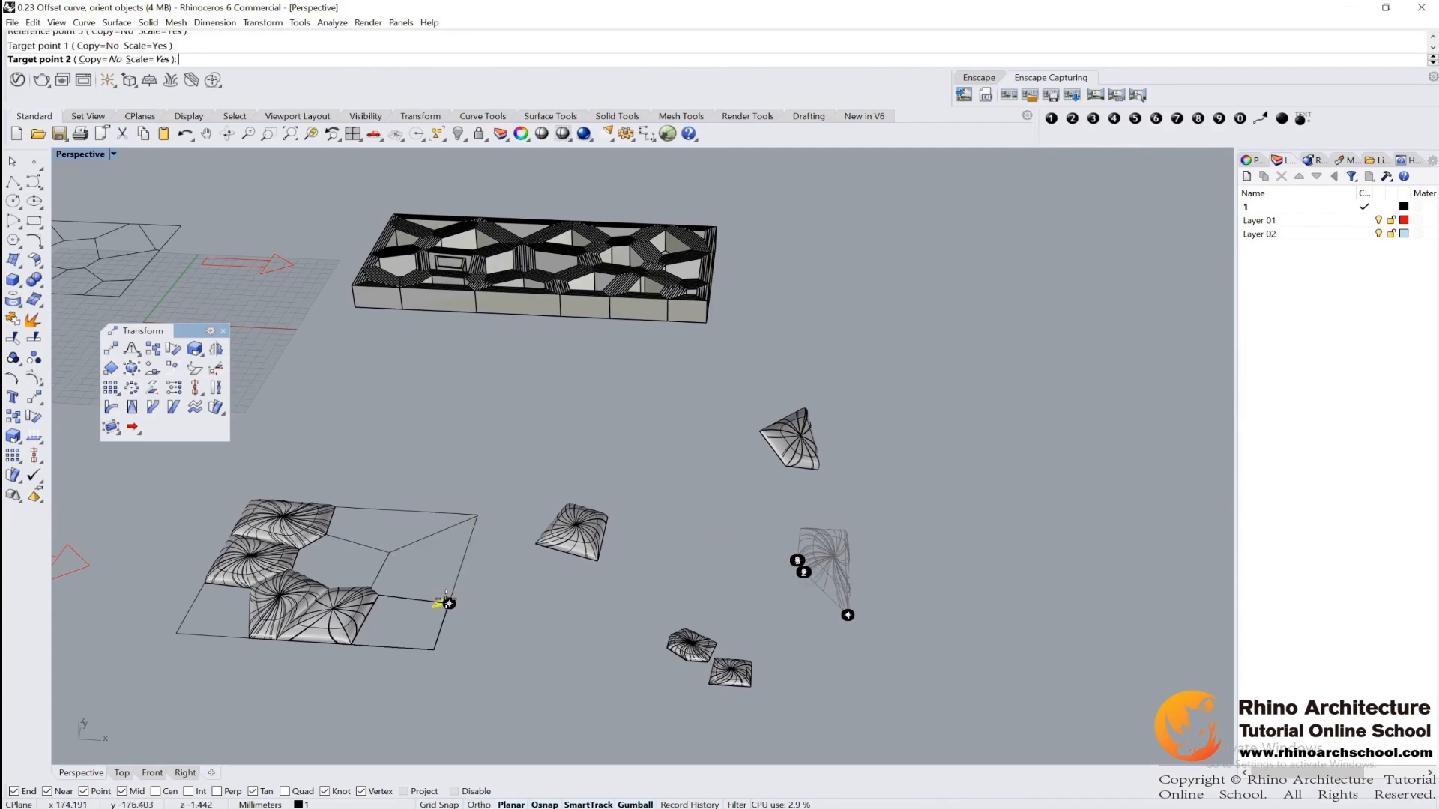
left_click(379, 594)
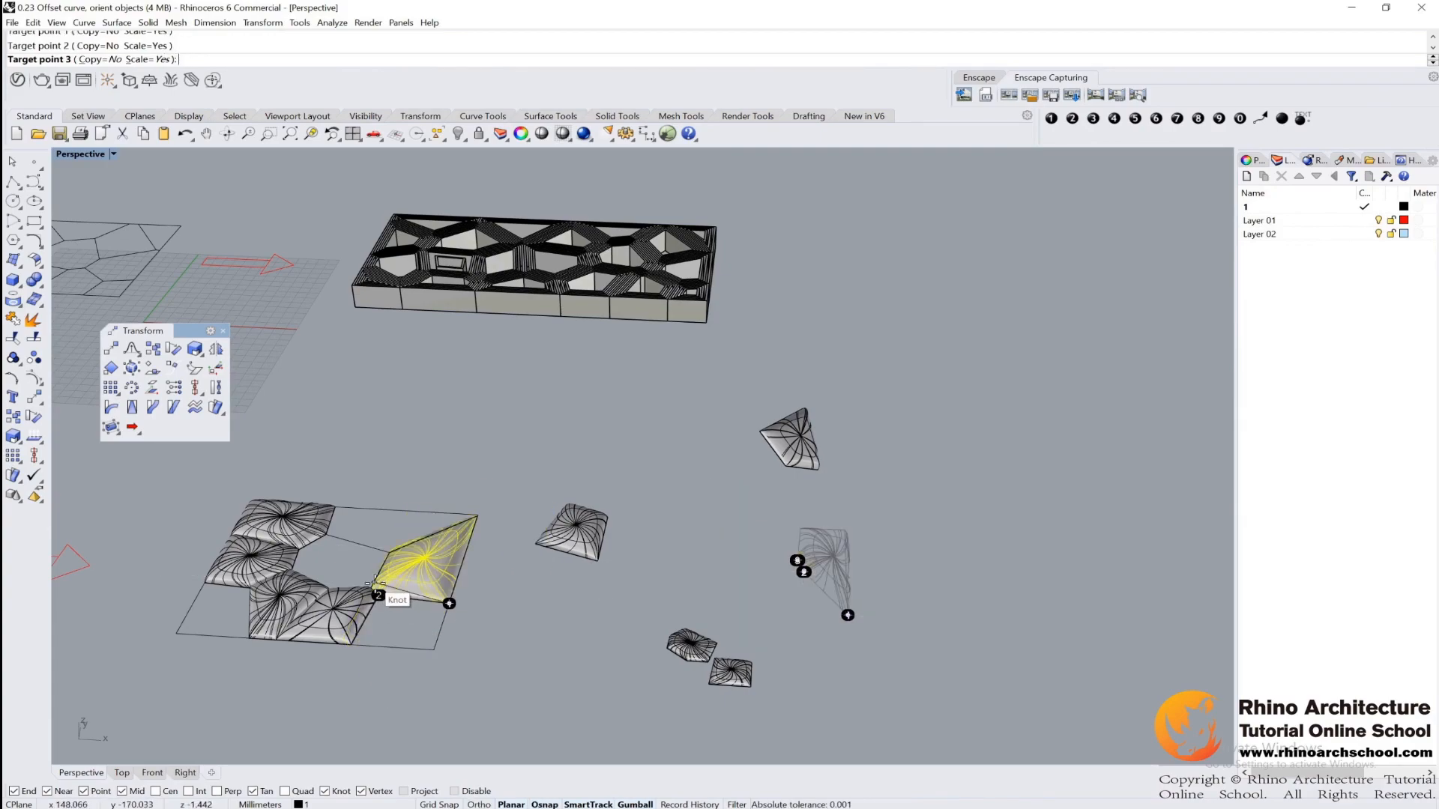
left_click(373, 587)
right_click_drag(401, 567, 523, 547)
left_click(411, 516)
Step: Orient the upper tilted cushion surface by three points with Scale=Yes onto the empty top-edge cell, matching three consecutive corners
scroll(410, 515, "up", 8)
scroll(538, 497, "down", 8)
right_click_drag(742, 453, 736, 437)
scroll(738, 442, "up", 5)
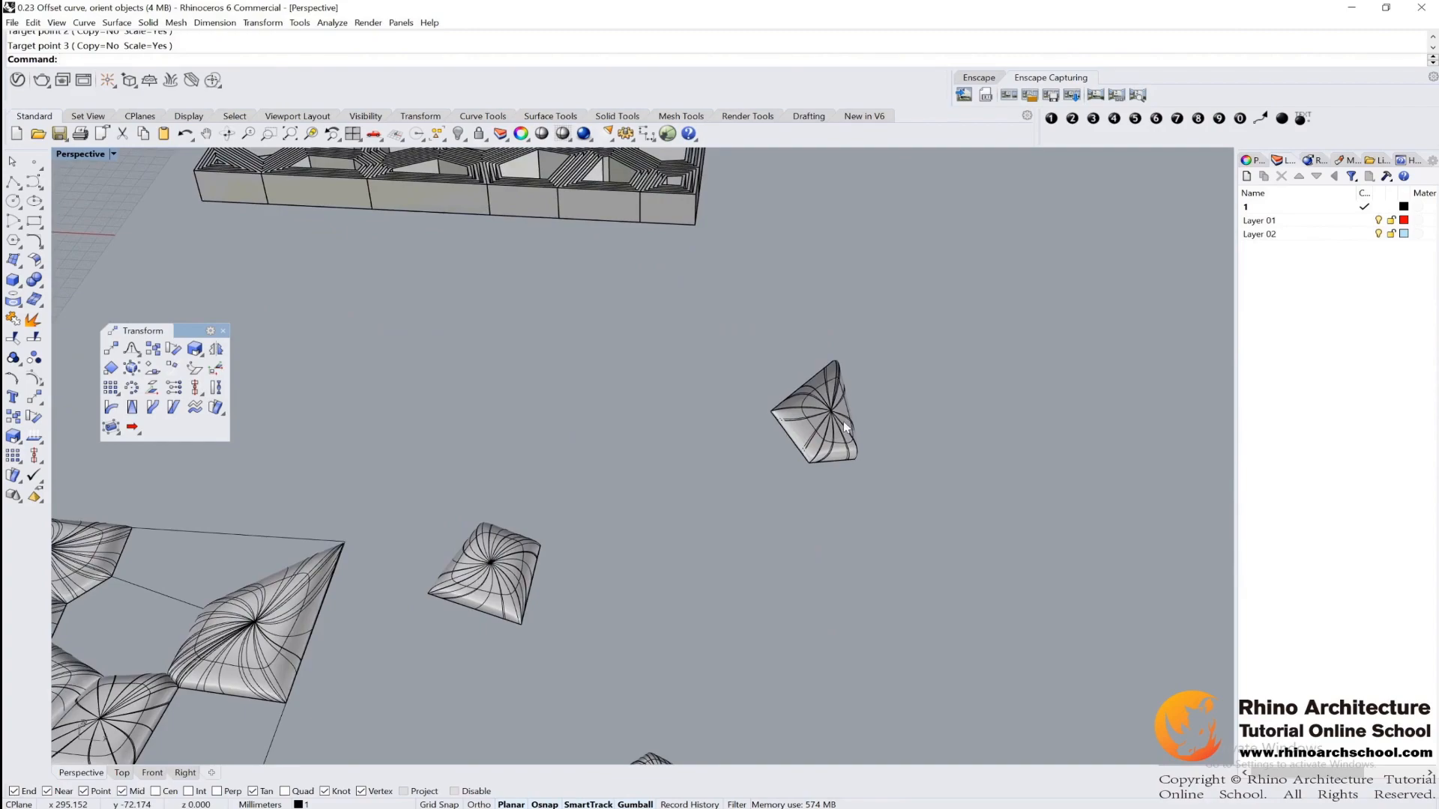
key("Return")
left_click(829, 432)
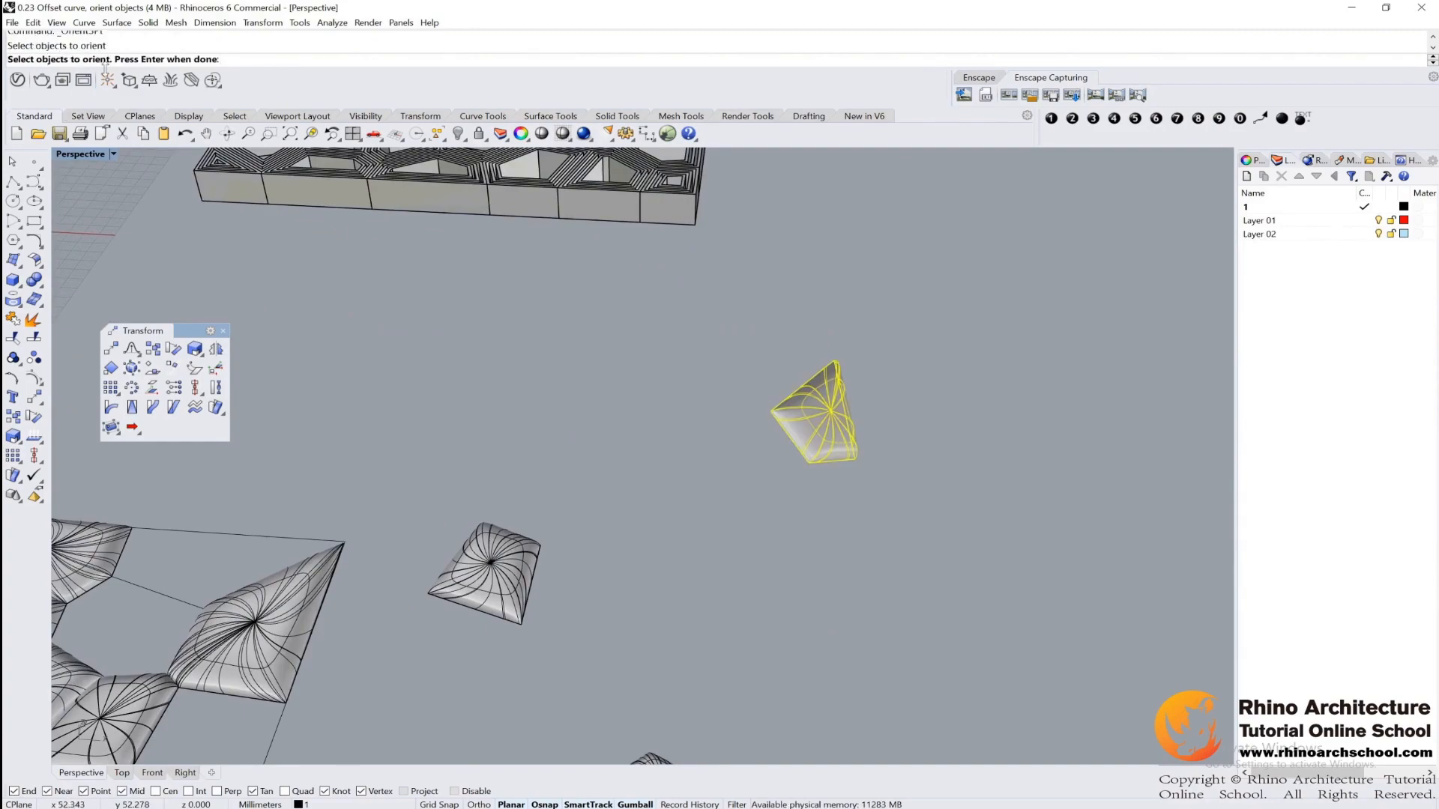
key("Return")
left_click(854, 459)
left_click(809, 463)
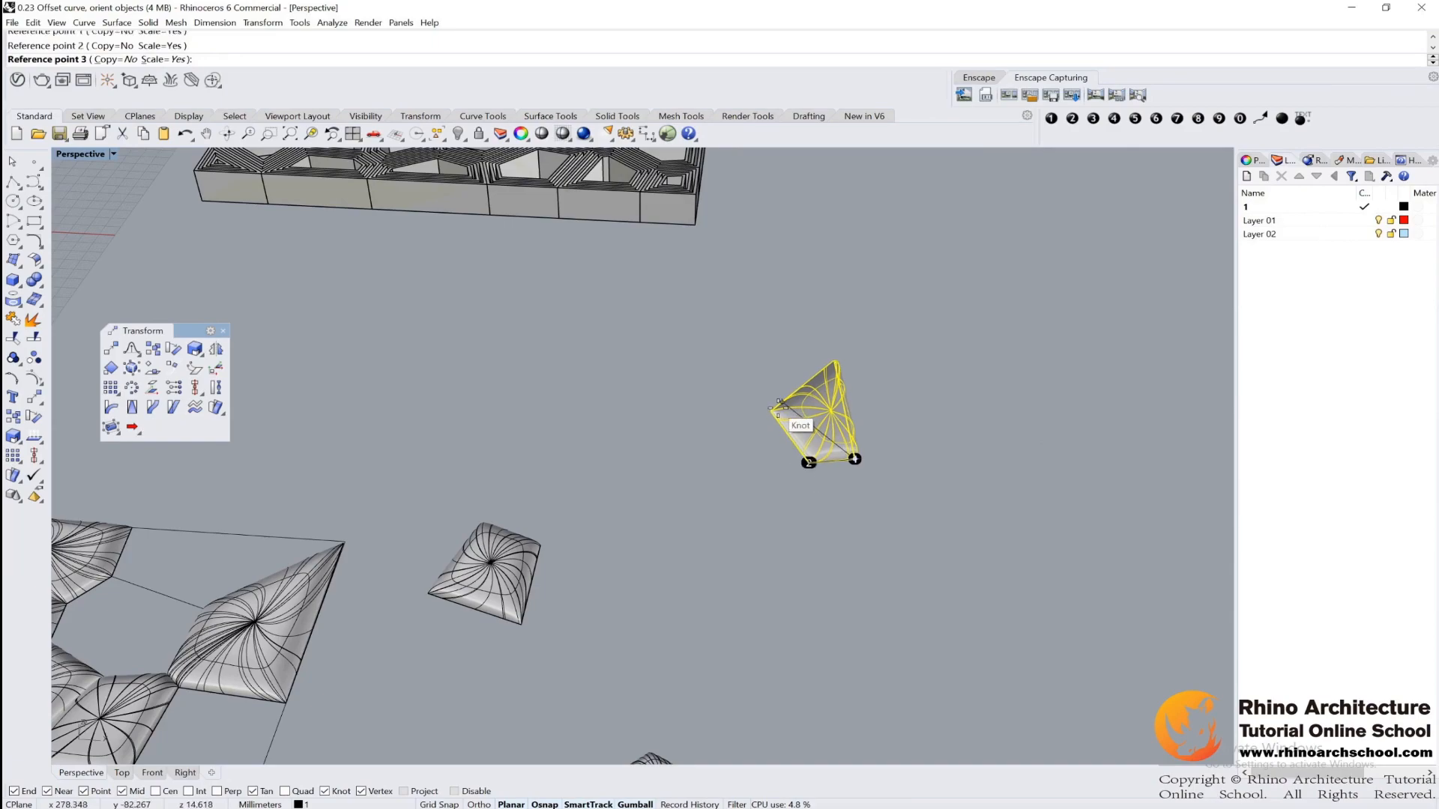
left_click(770, 410)
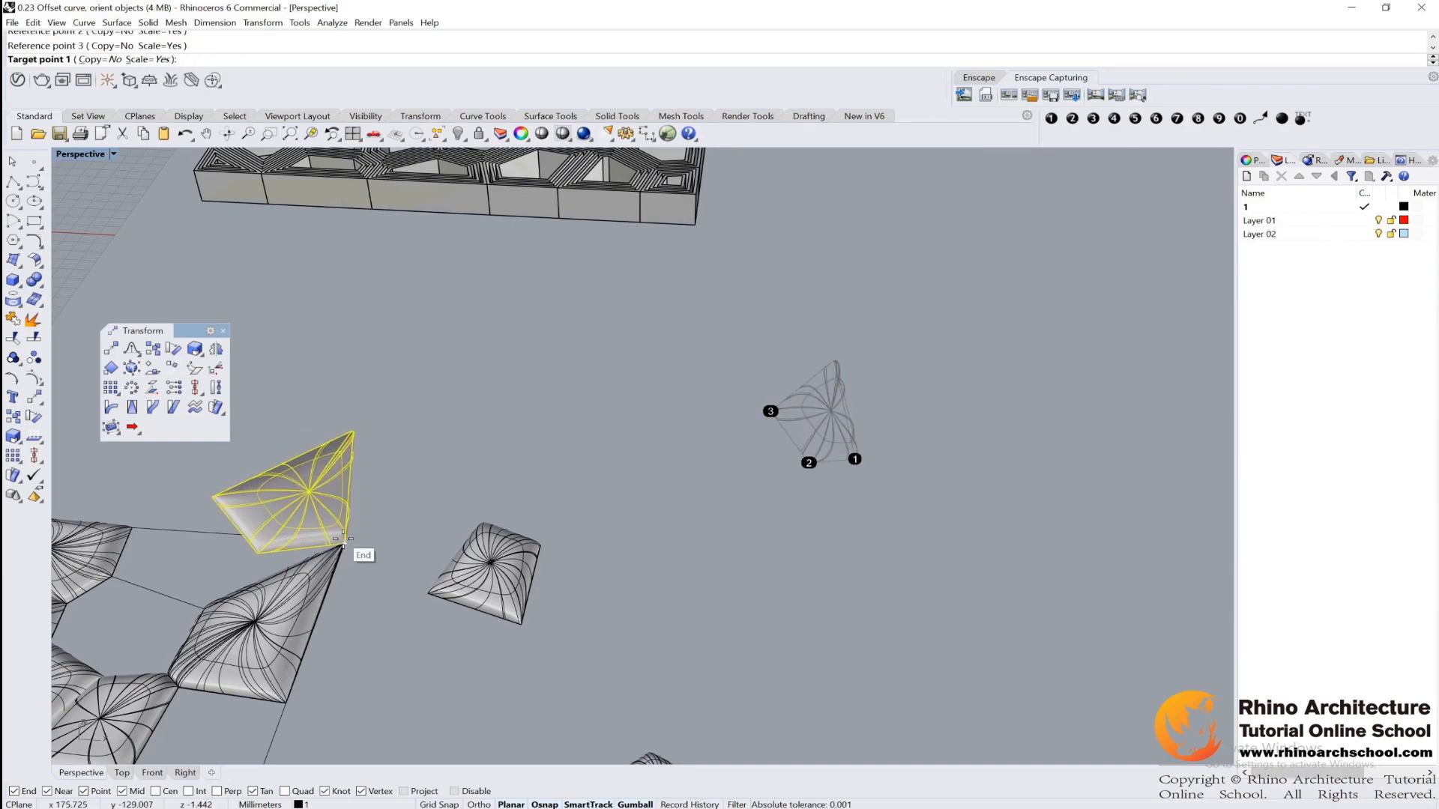
right_click_drag(388, 495, 418, 534)
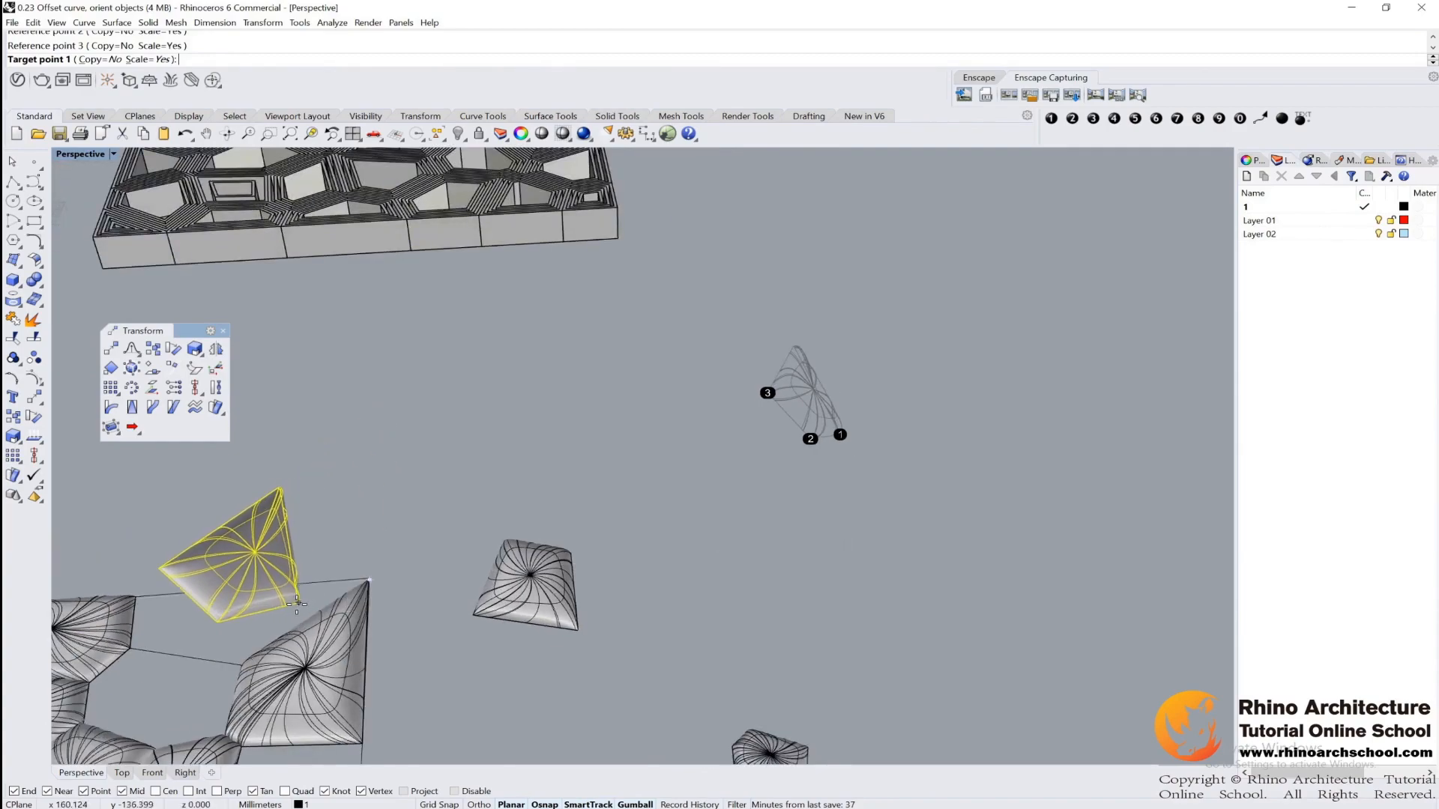
left_click(241, 666)
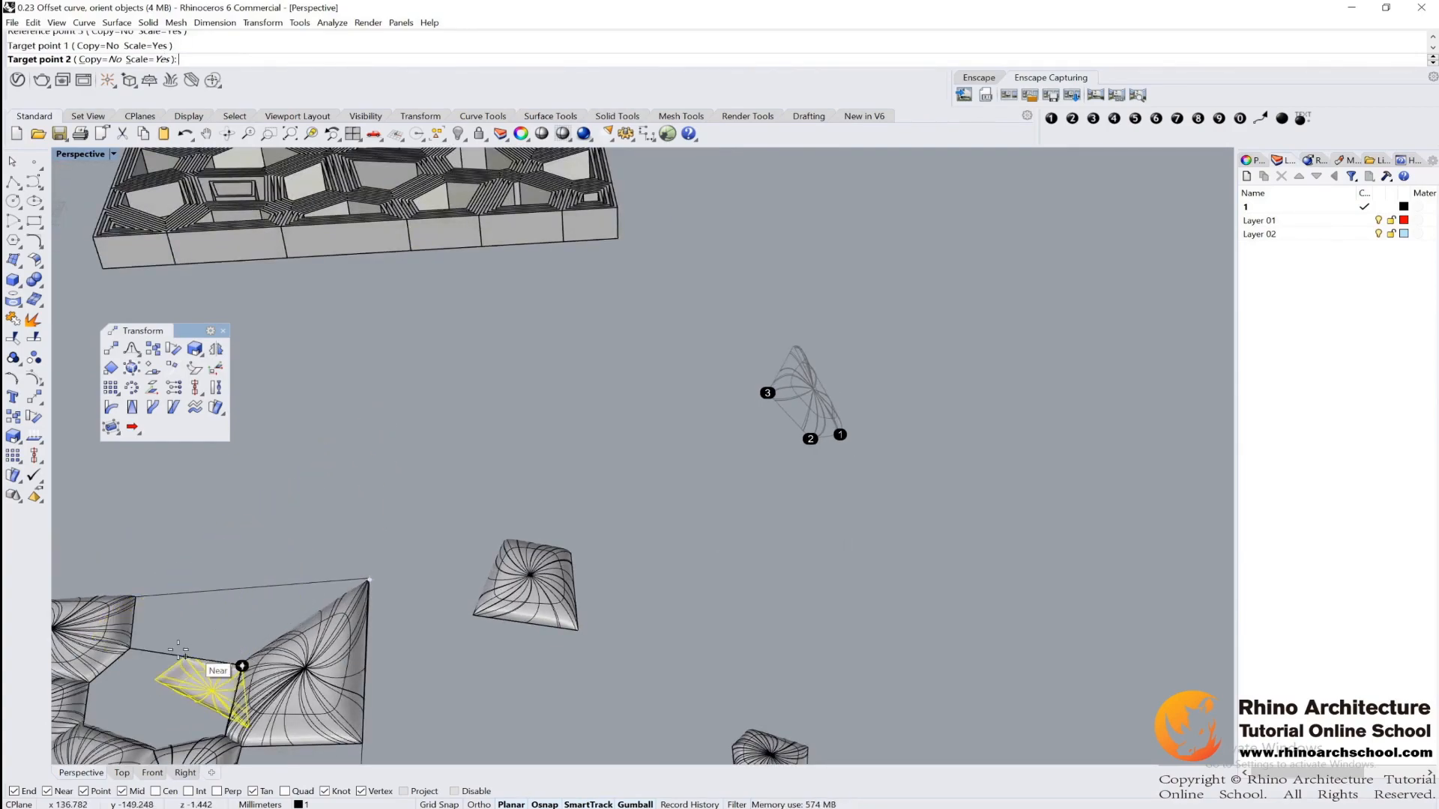
left_click(130, 647)
left_click(136, 598)
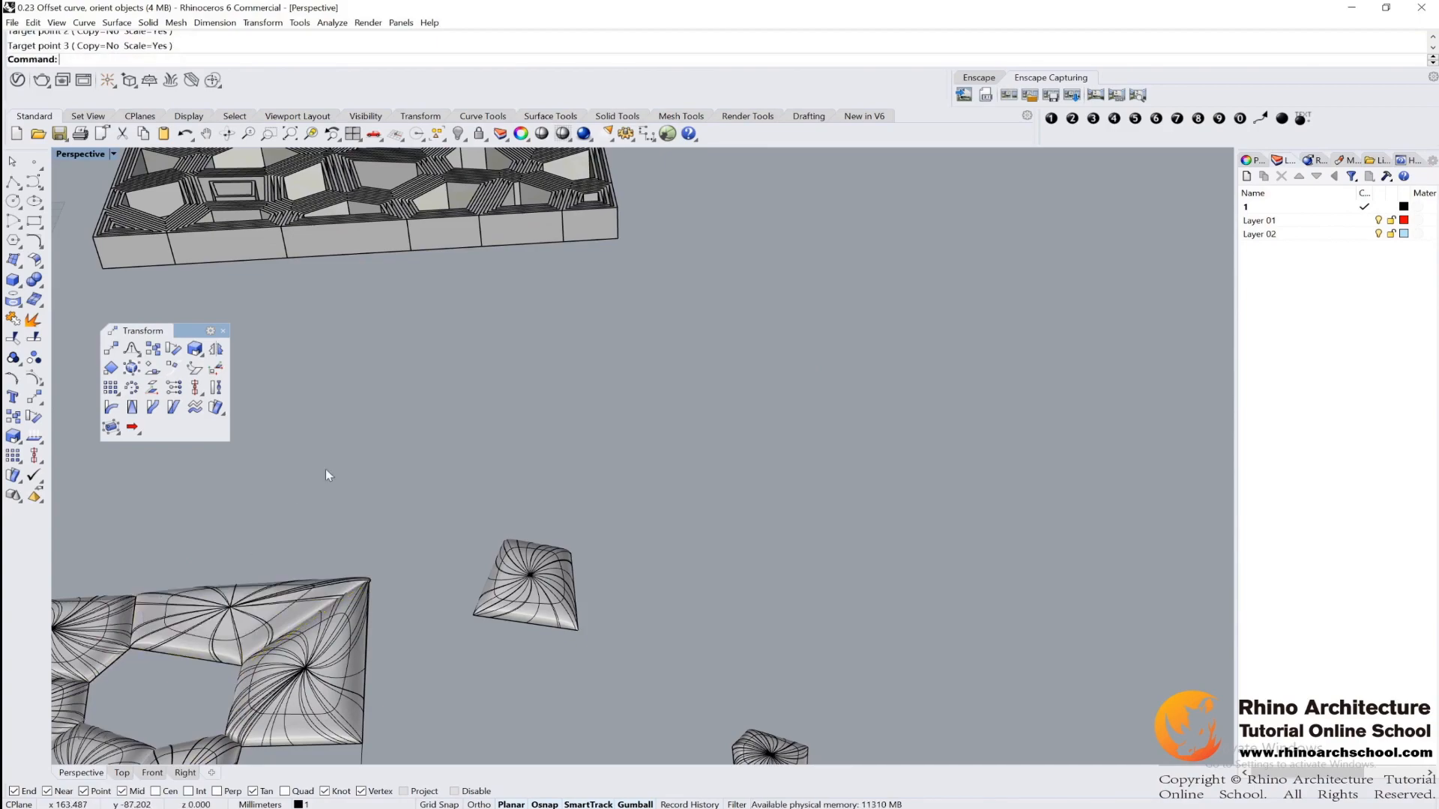
scroll(429, 483, "down", 3)
right_click_drag(429, 483, 985, 551, "shift")
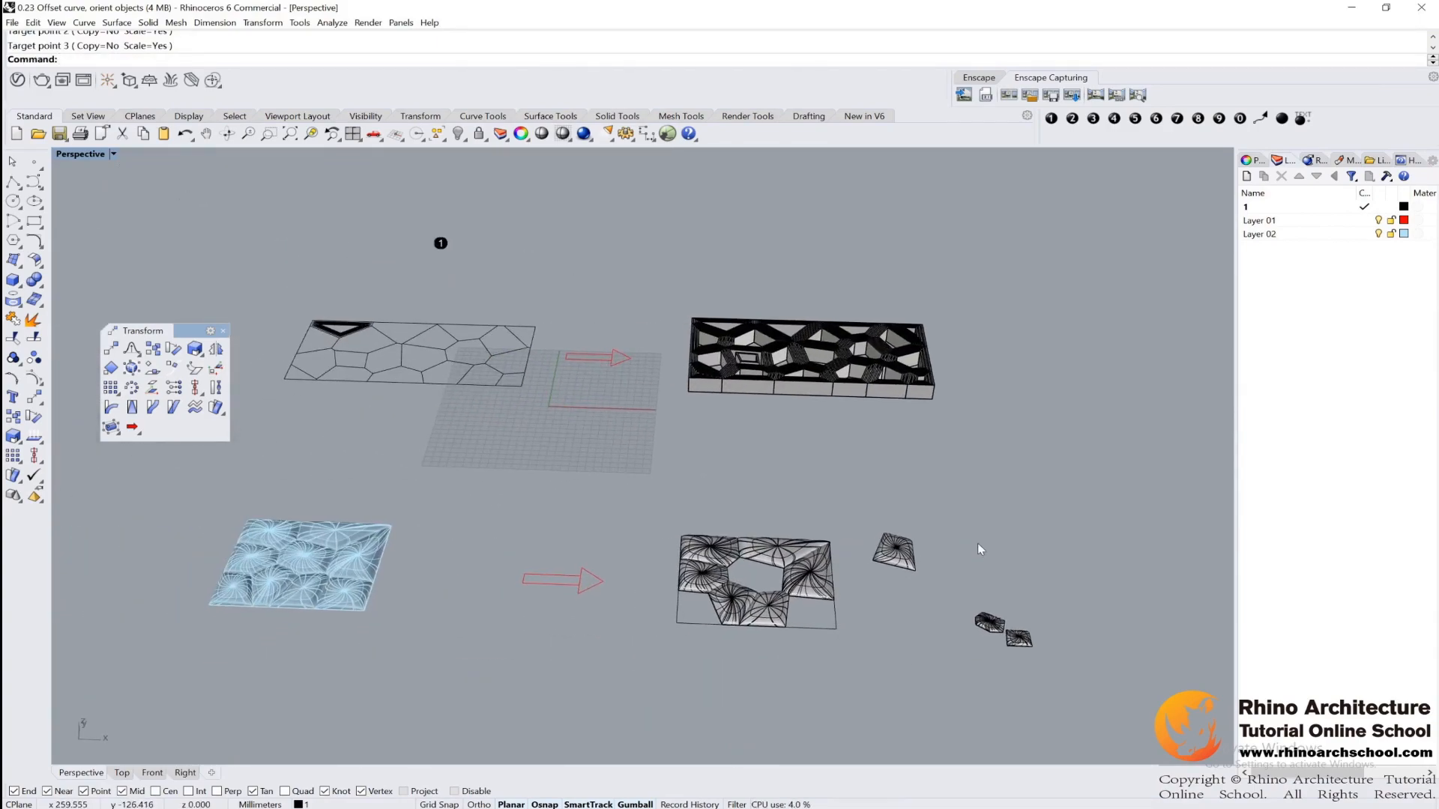